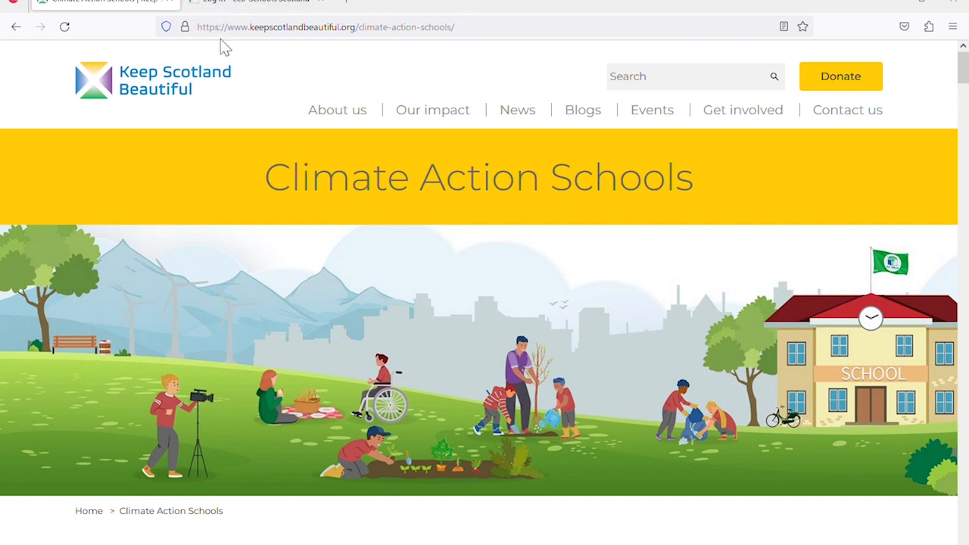
From Climate Action Schools, open the Eco-Schools programme page and go to its Log in page
scroll(455, 277, down, 2)
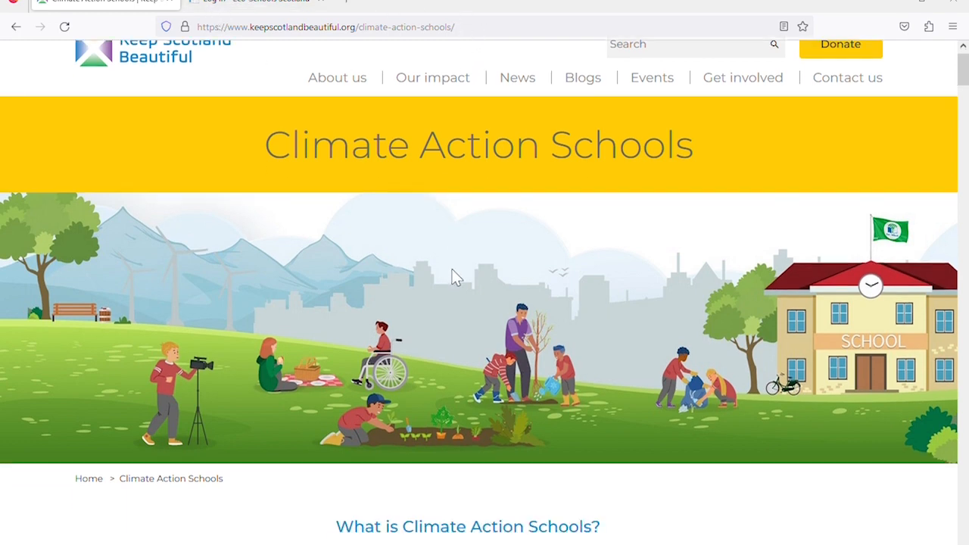
scroll(455, 277, down, 10)
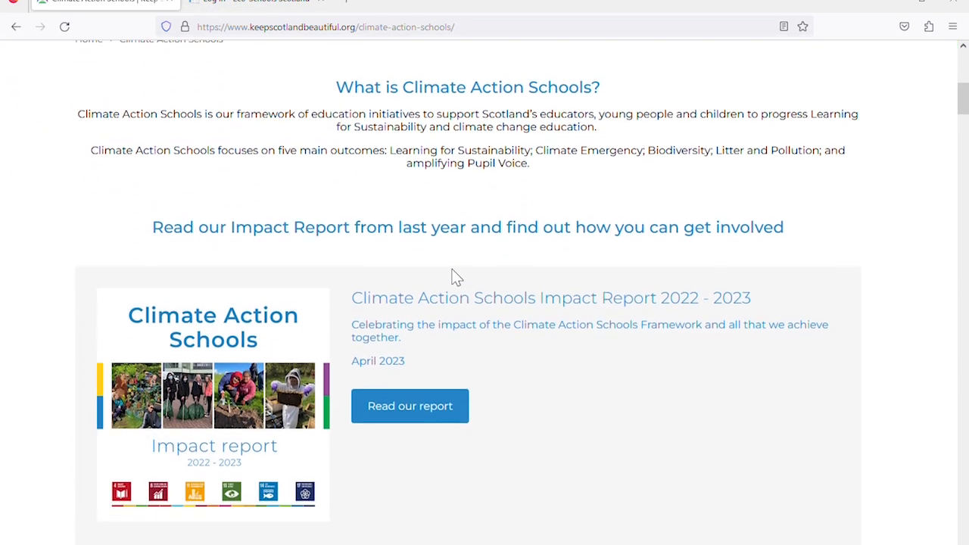
scroll(456, 278, down, 10)
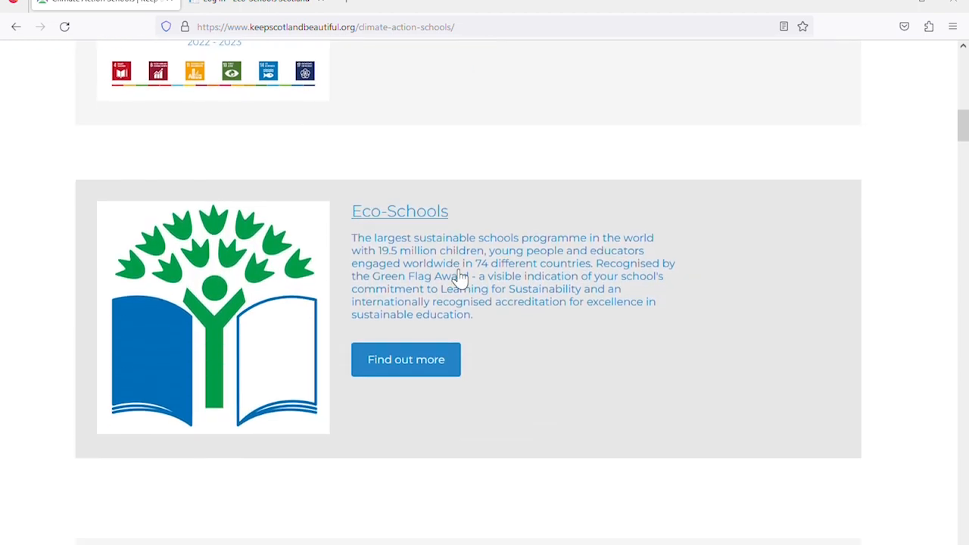
click(460, 277)
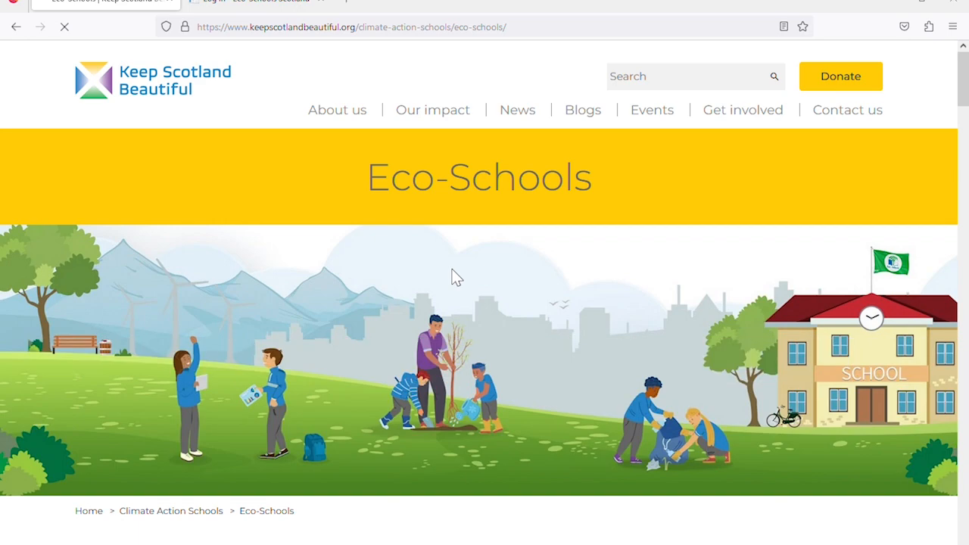
scroll(454, 277, down, 5)
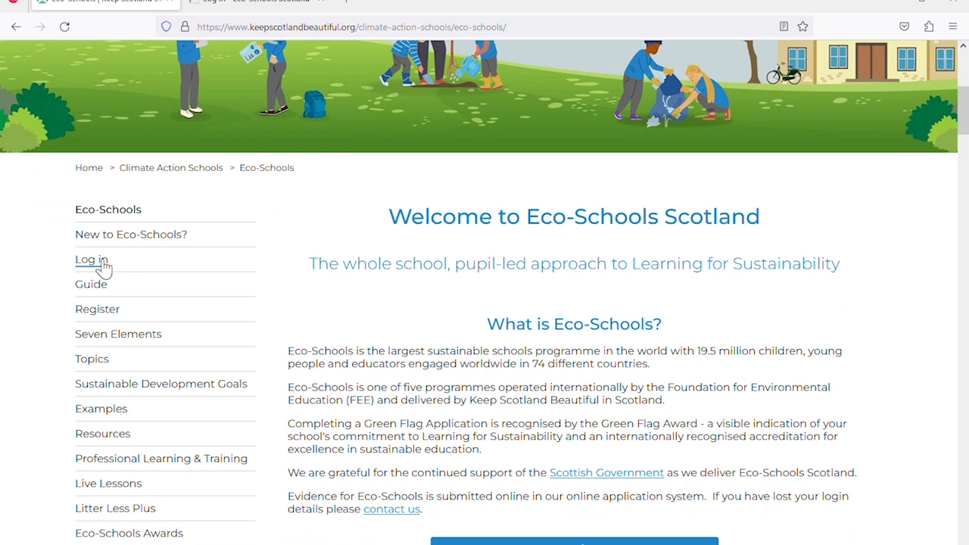
click(103, 261)
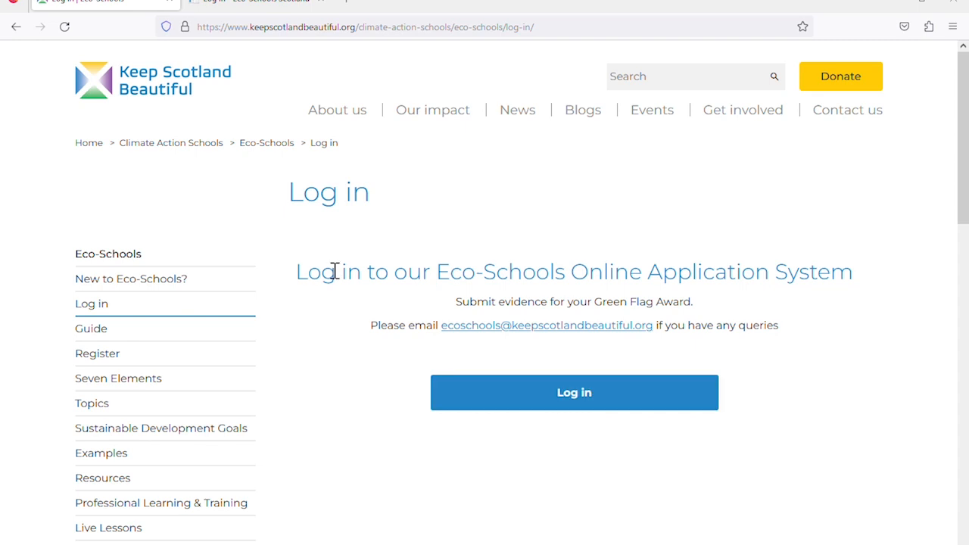
Switch to the Eco-Schools Scotland login tab and bring the empty username and password fields into view
click(257, 9)
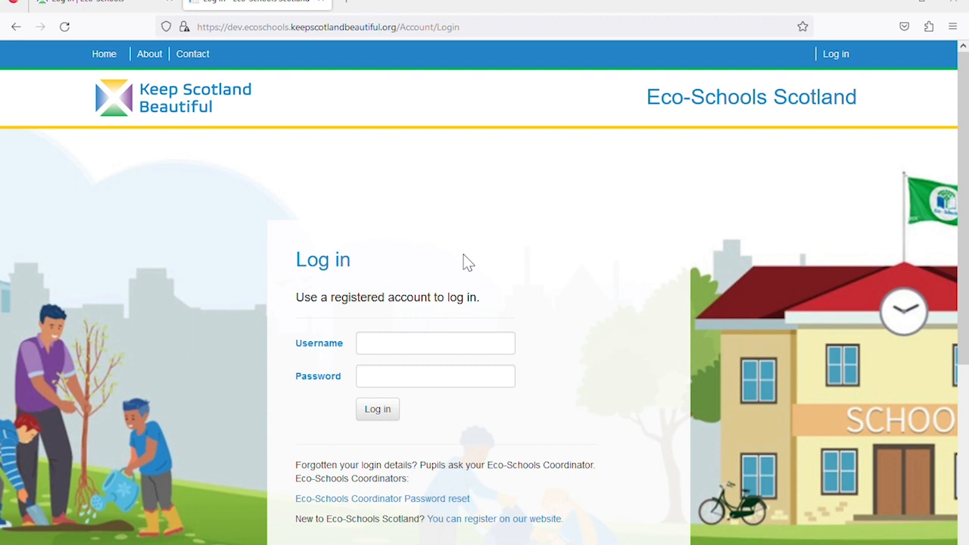
scroll(467, 261, down, 1)
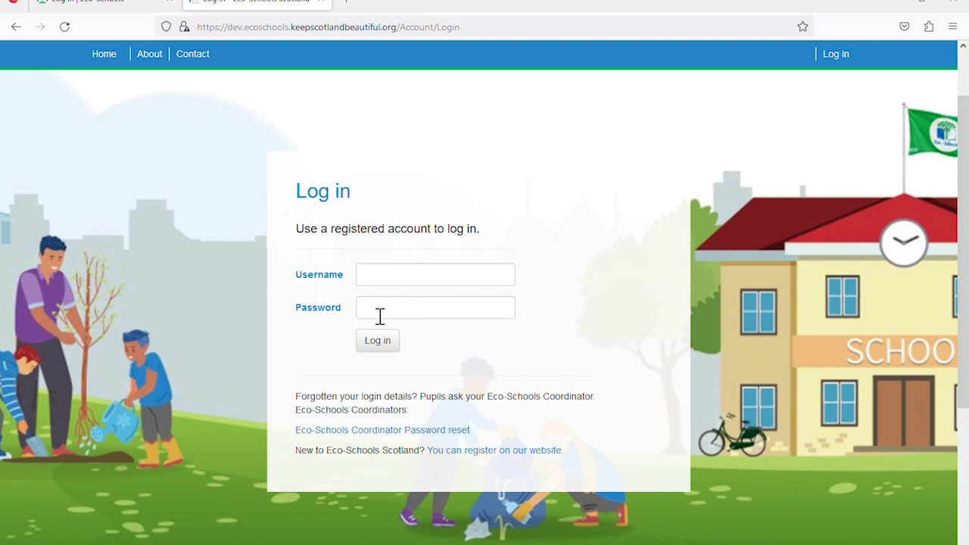
click(386, 430)
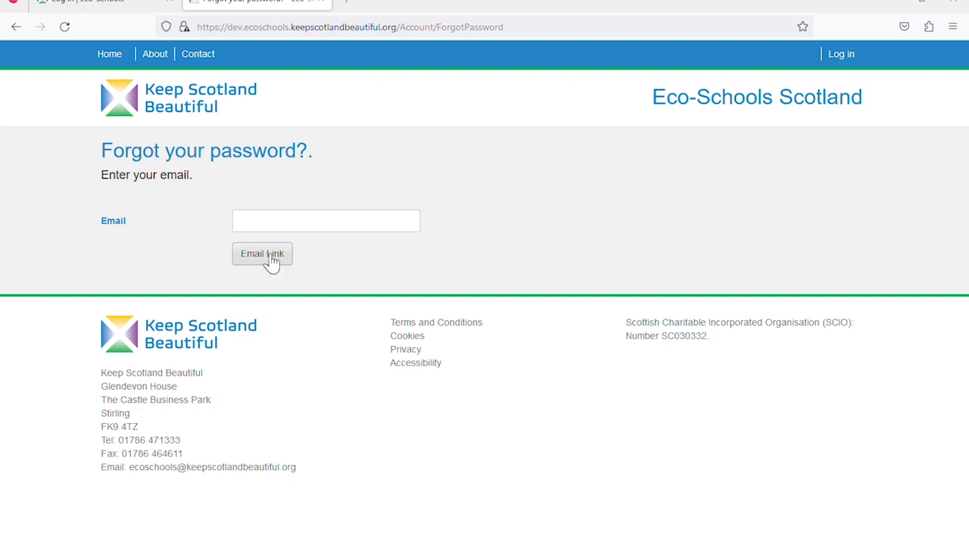
click(16, 29)
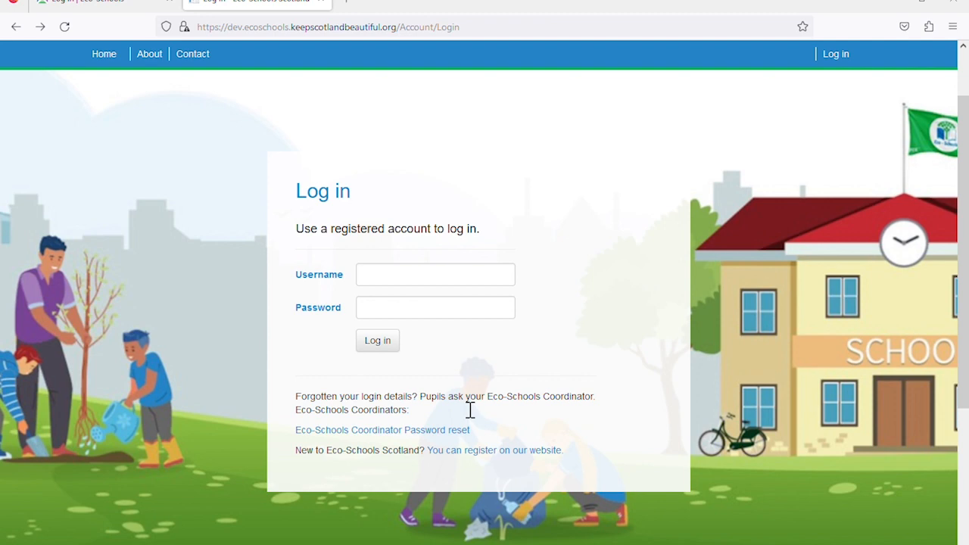
Sign in with the school account's e-mail username and password
click(388, 280)
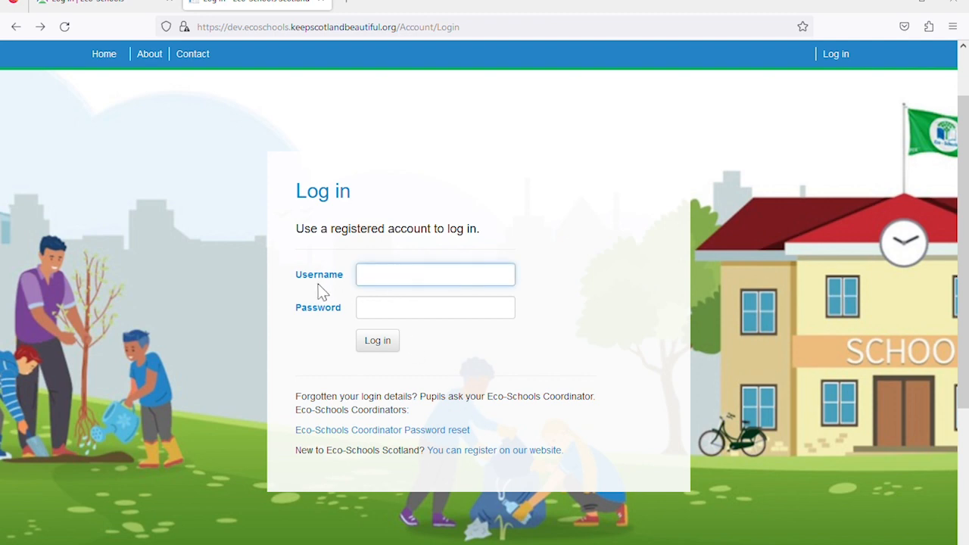
click(372, 317)
text(••)
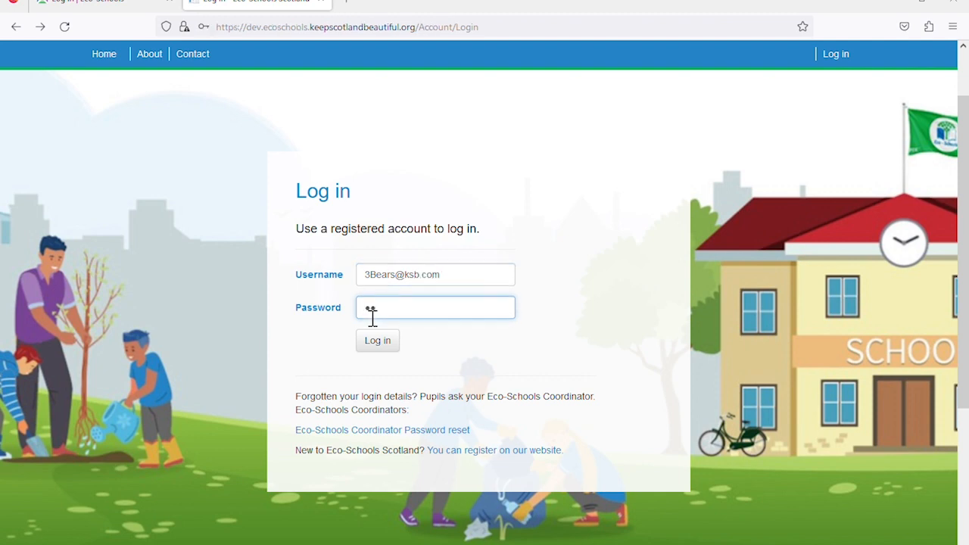
text(•••••••)
click(377, 342)
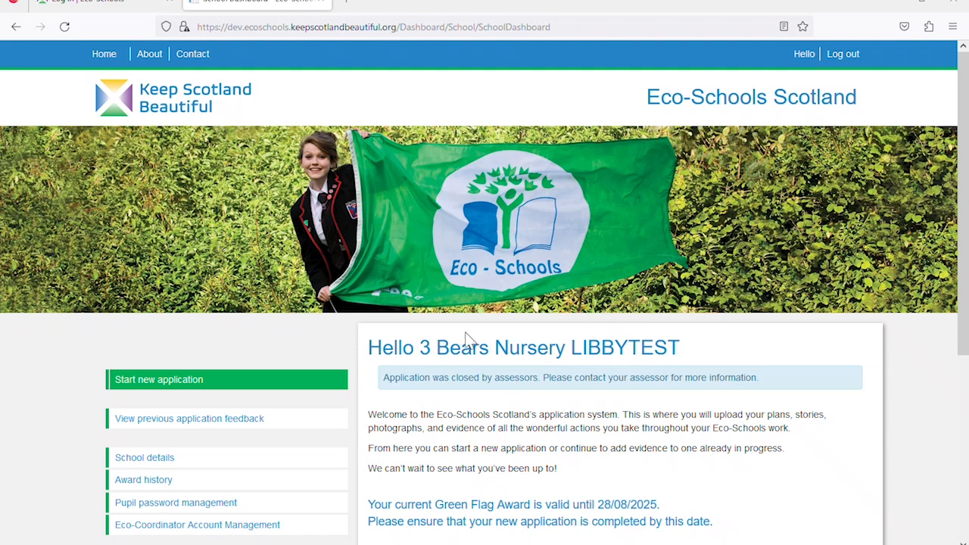
scroll(532, 331, down, 2)
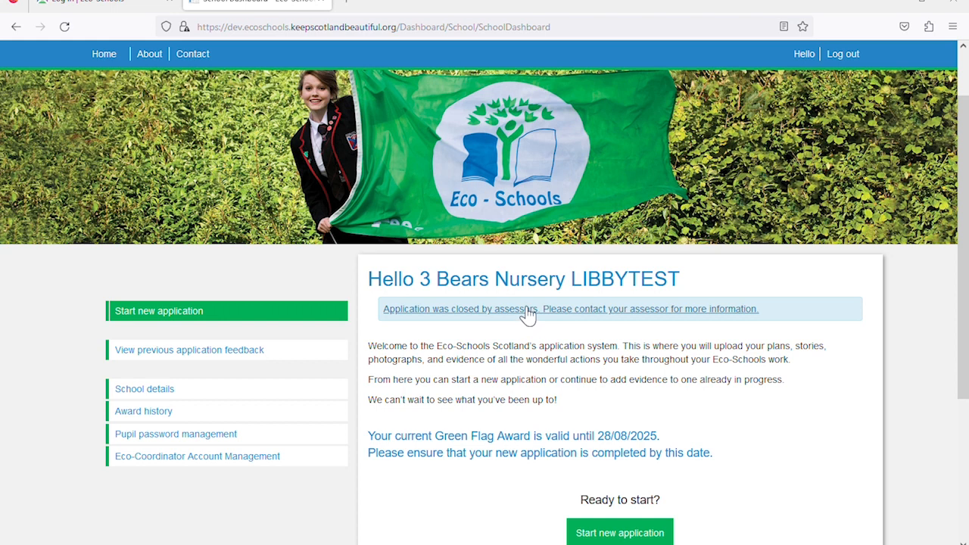
scroll(528, 314, down, 1)
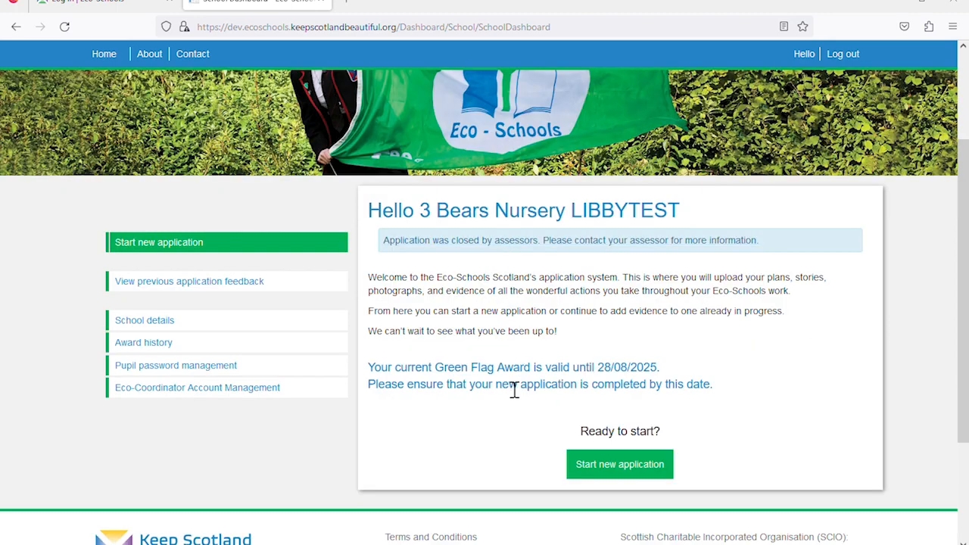
drag(368, 369, 665, 377)
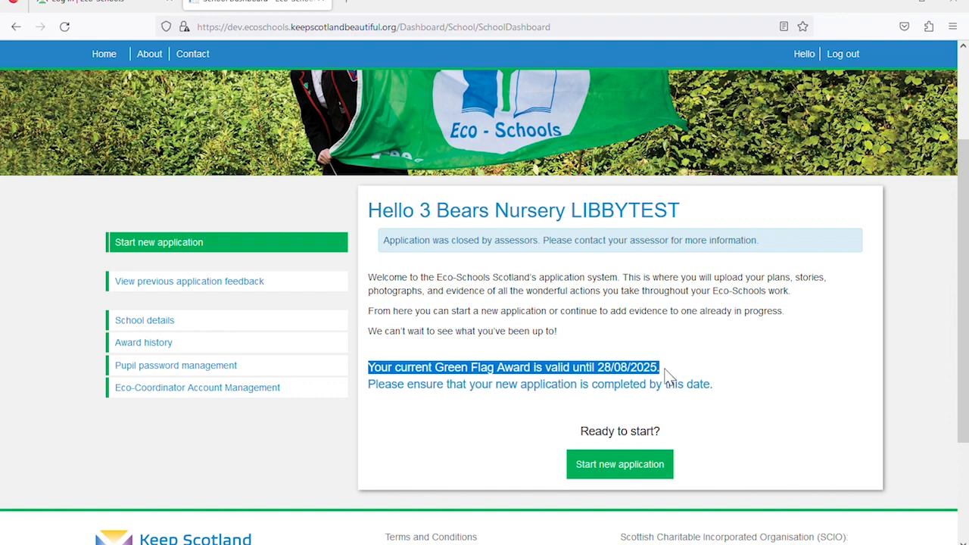
click(666, 375)
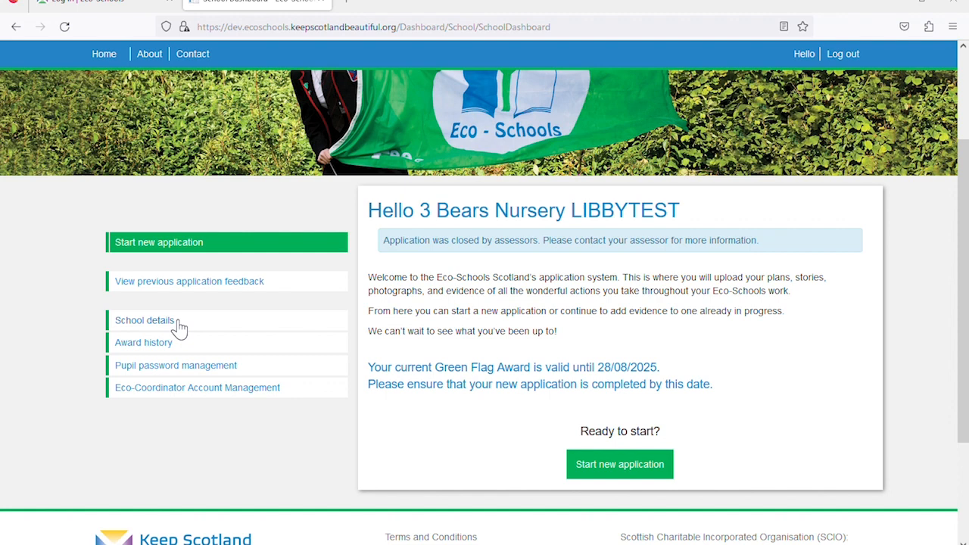
Open School details and scroll down to the School Contacts list
click(145, 321)
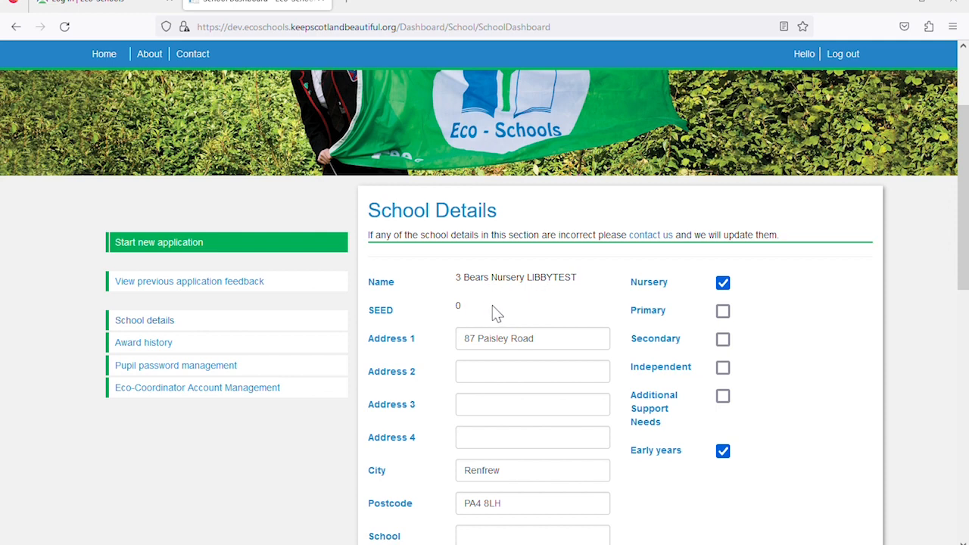
scroll(503, 304, down, 1)
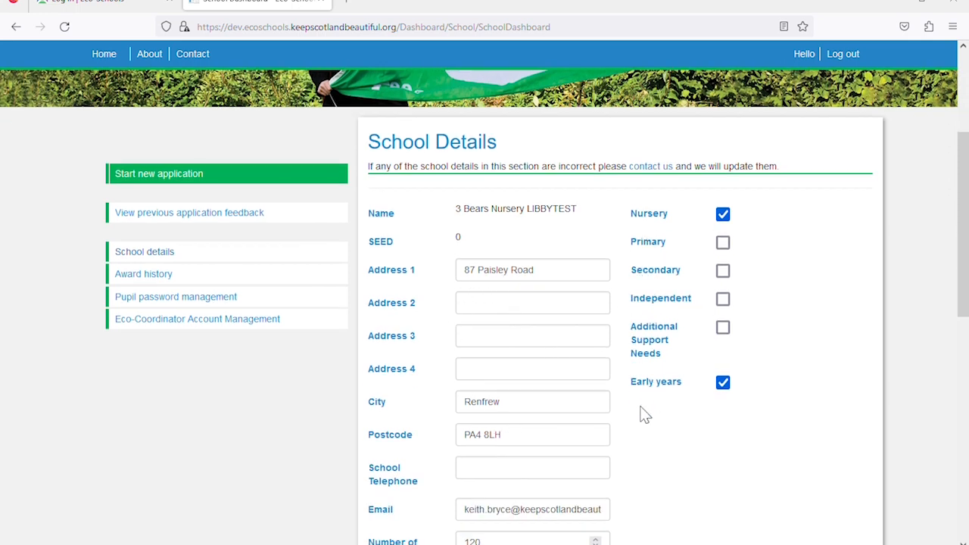
scroll(642, 413, down, 1)
scroll(642, 413, down, 3)
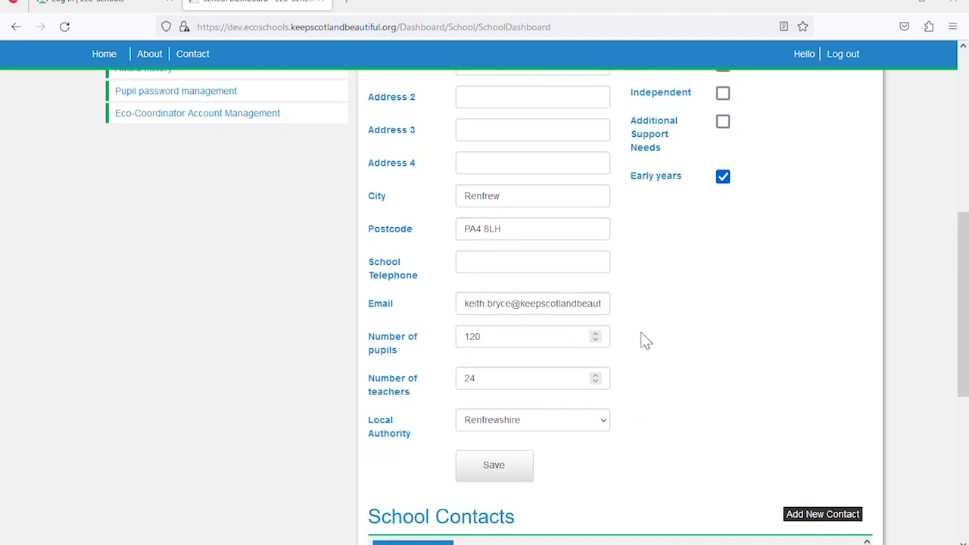
scroll(643, 340, down, 1)
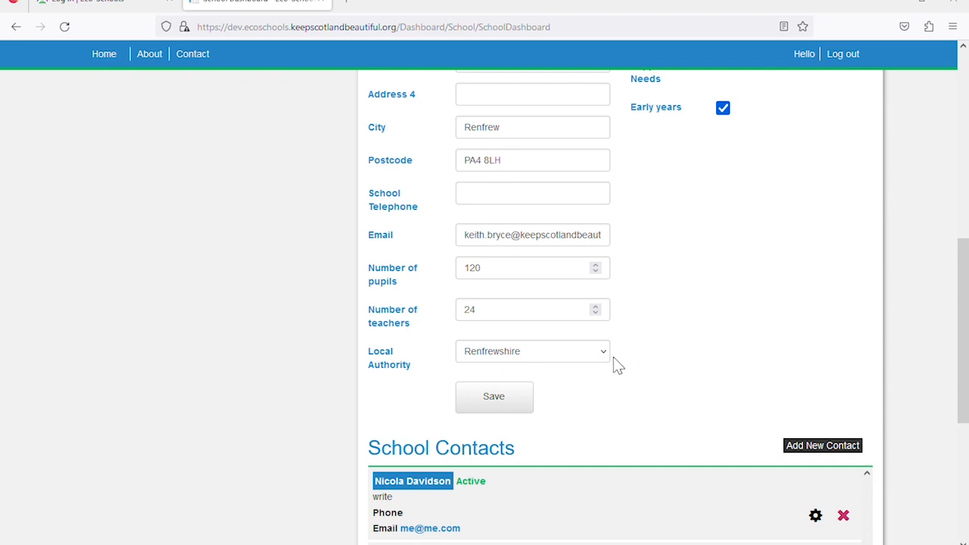
scroll(627, 357, down, 3)
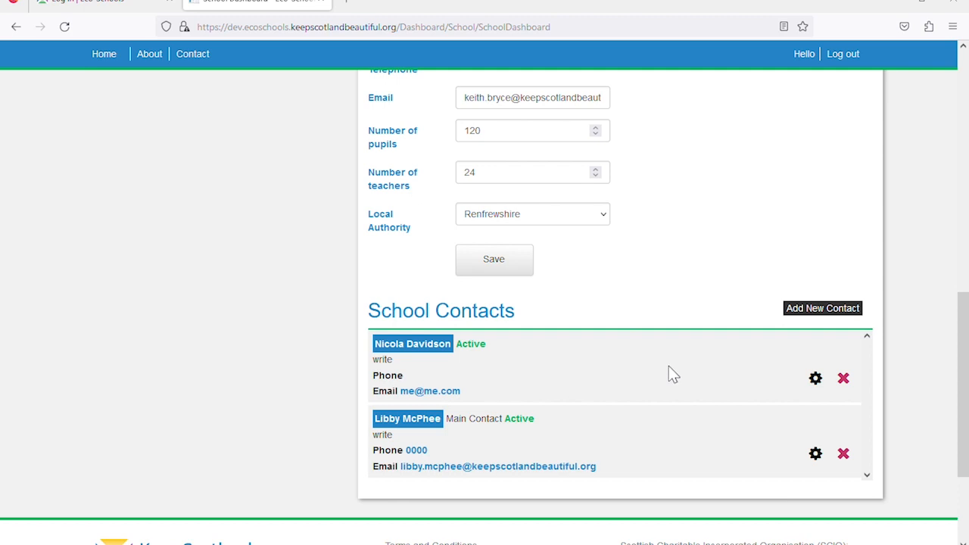
Make the second school contact the Main Contact and save it
click(808, 312)
scroll(712, 341, down, 2)
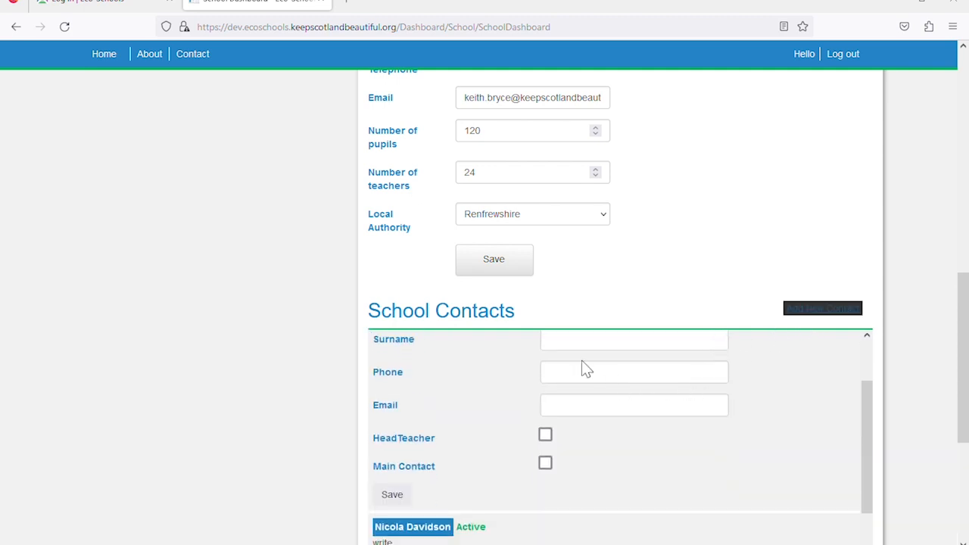
scroll(587, 374, up, 2)
scroll(588, 397, down, 2)
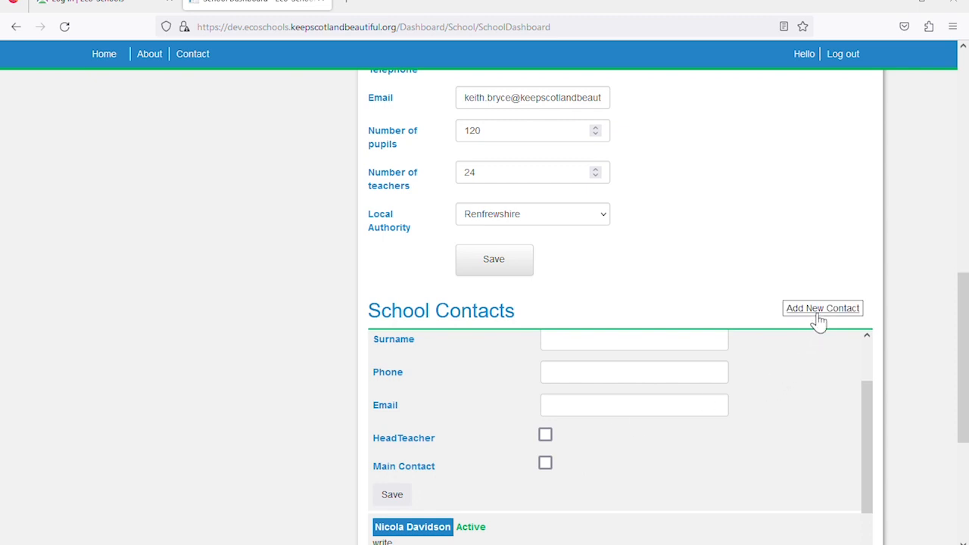
scroll(731, 346, down, 3)
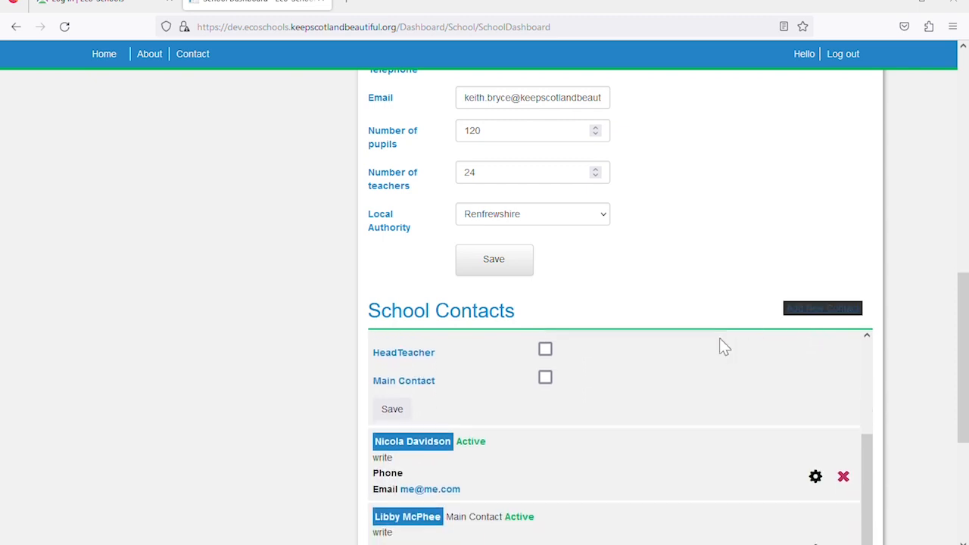
scroll(845, 398, down, 3)
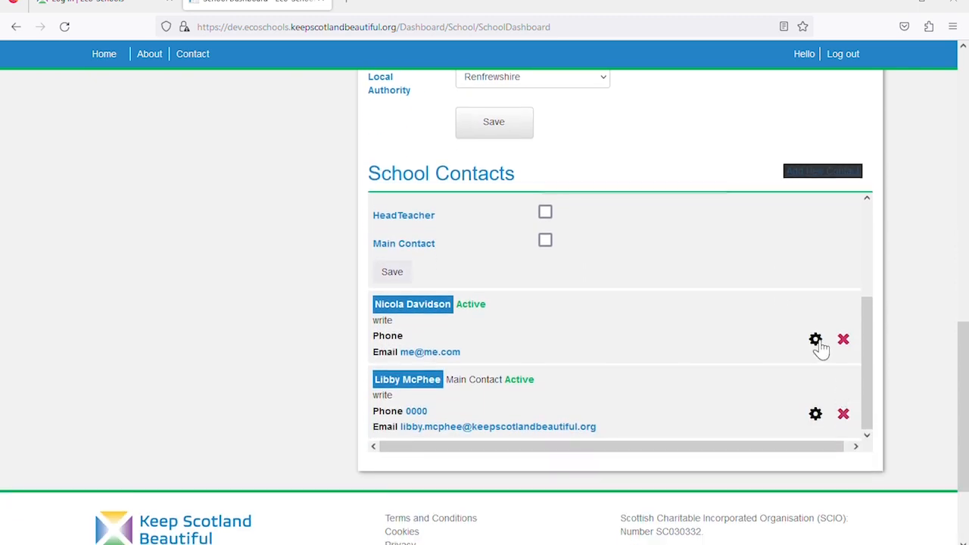
click(815, 340)
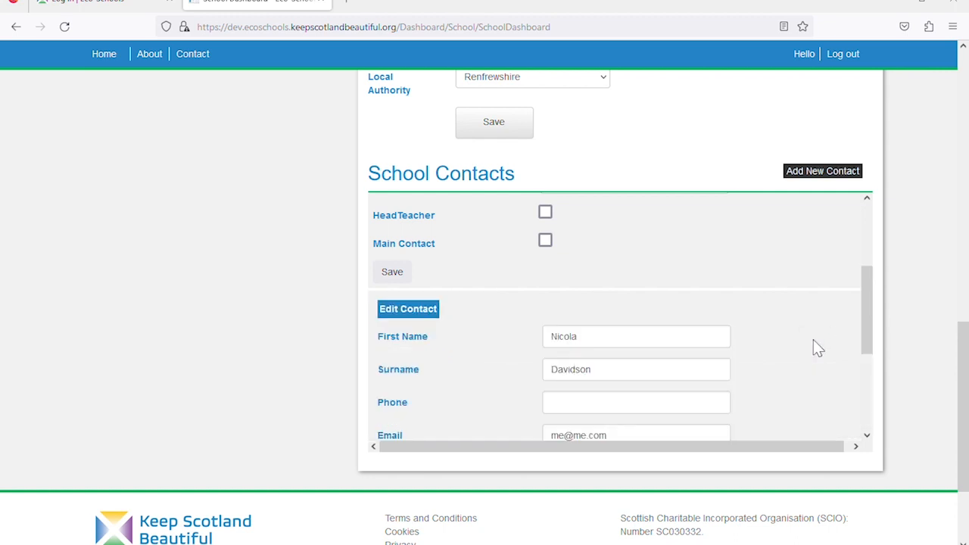
scroll(727, 350, down, 1)
scroll(667, 356, down, 1)
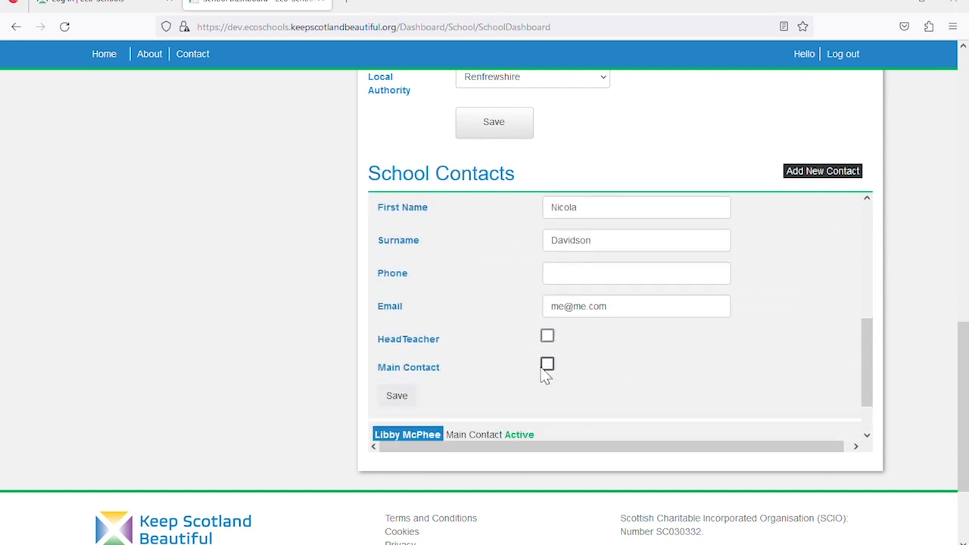
click(547, 366)
click(410, 400)
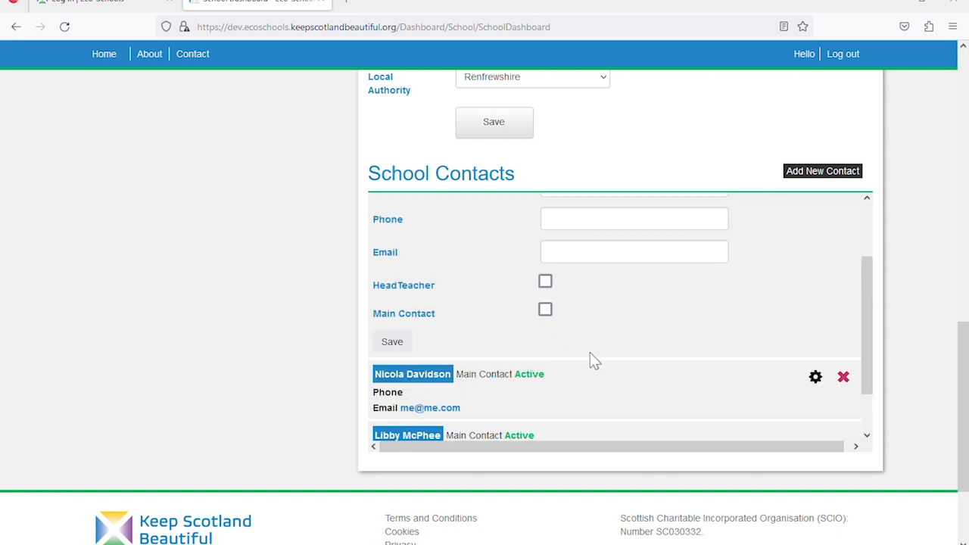
Delete the extra school contact and return to the top of the form
scroll(591, 354, down, 1)
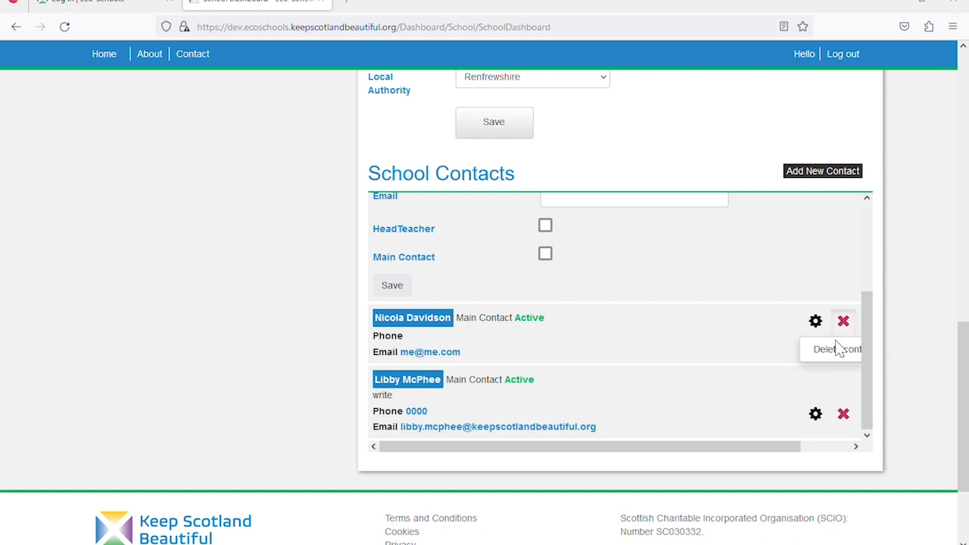
click(841, 353)
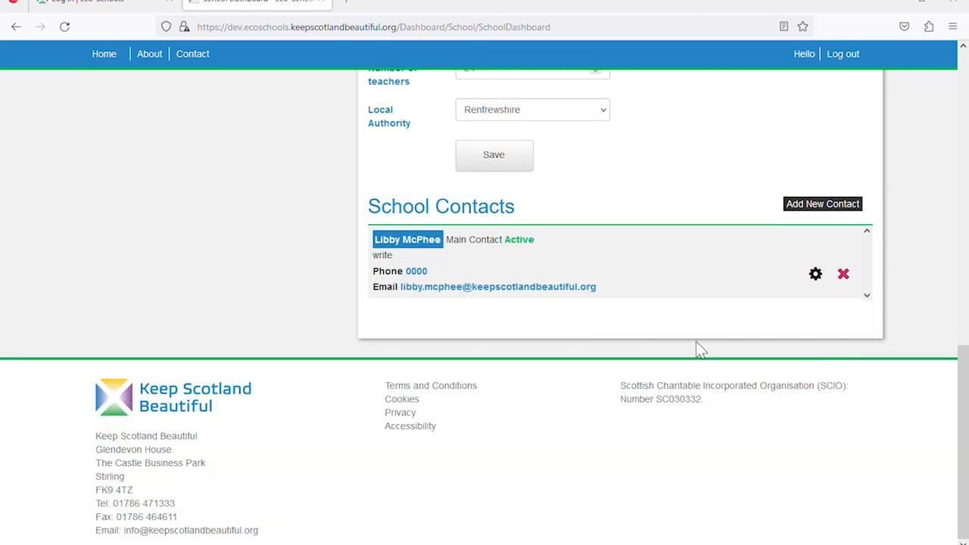
scroll(422, 288, up, 1)
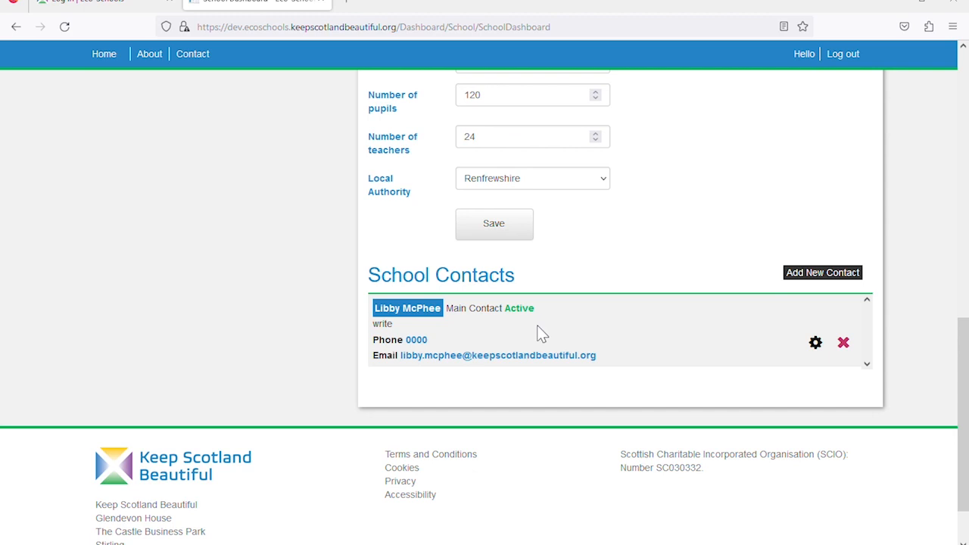
scroll(583, 334, up, 2)
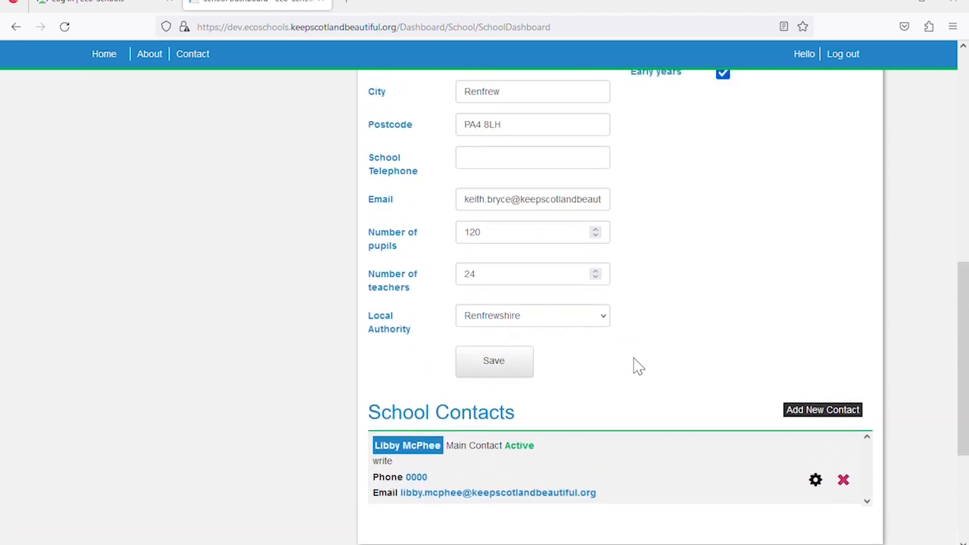
scroll(638, 363, up, 6)
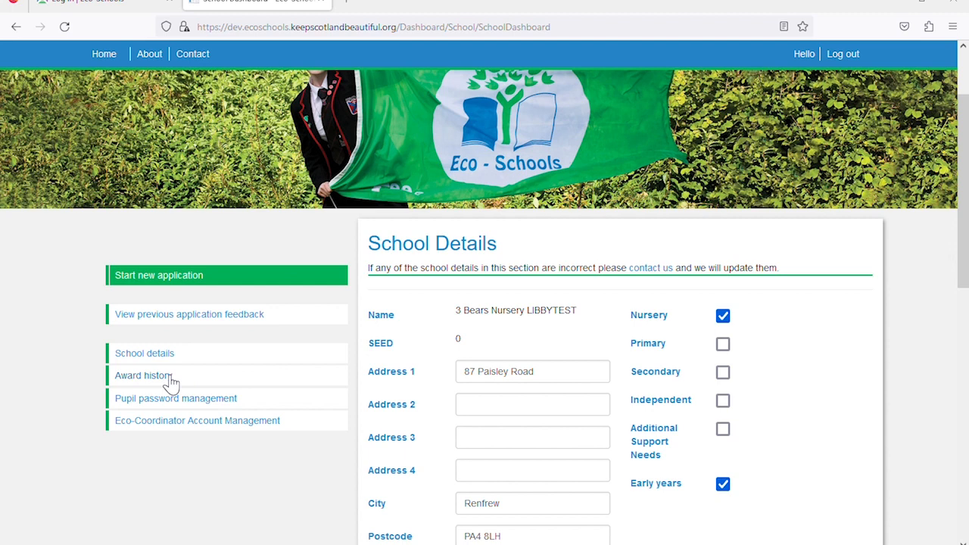
Review the Award History list of closed applications and Green Flag Awards back to February 2020
click(171, 376)
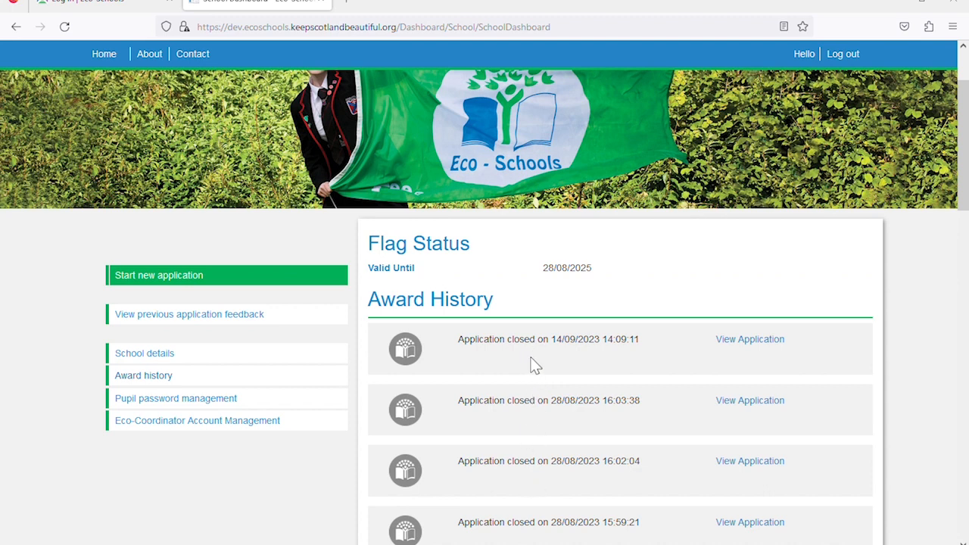
scroll(533, 365, down, 4)
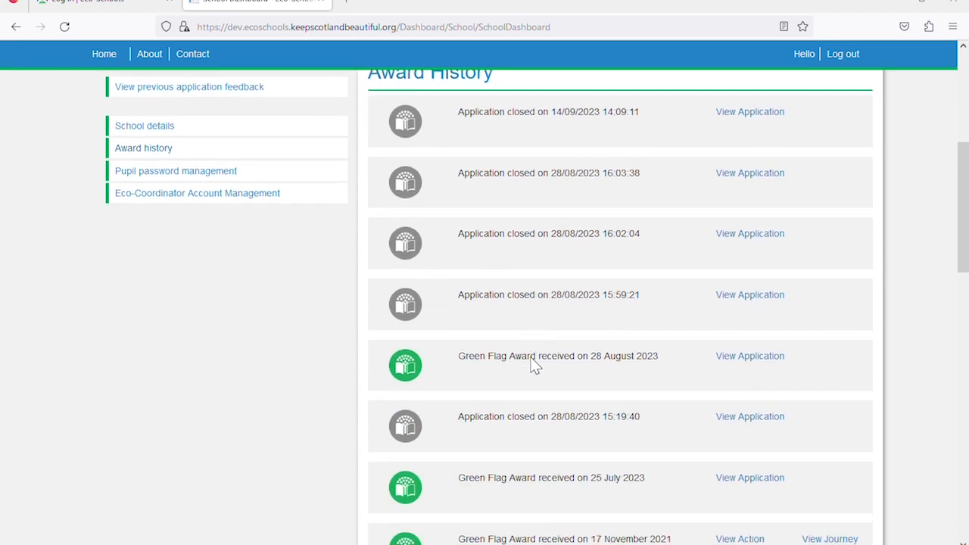
scroll(532, 365, down, 1)
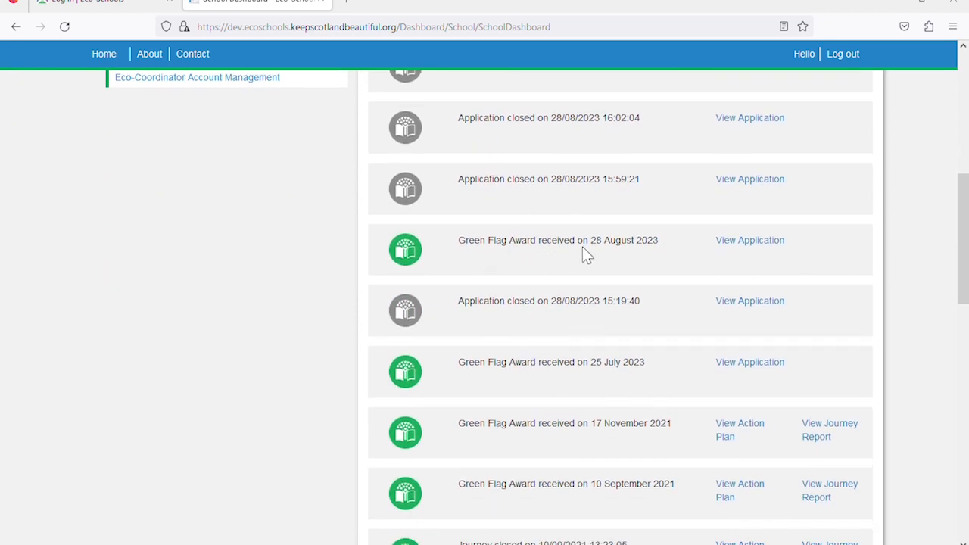
scroll(625, 266, down, 3)
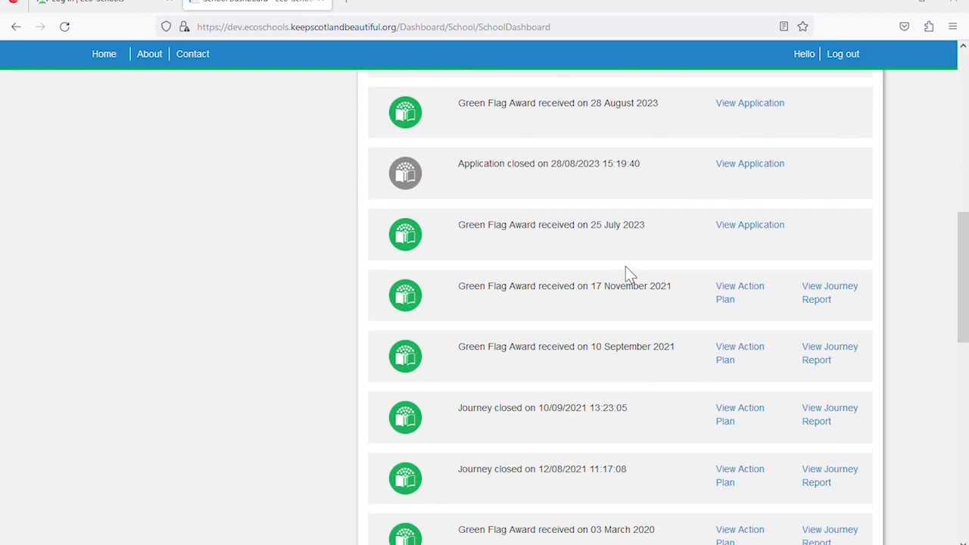
scroll(564, 265, down, 7)
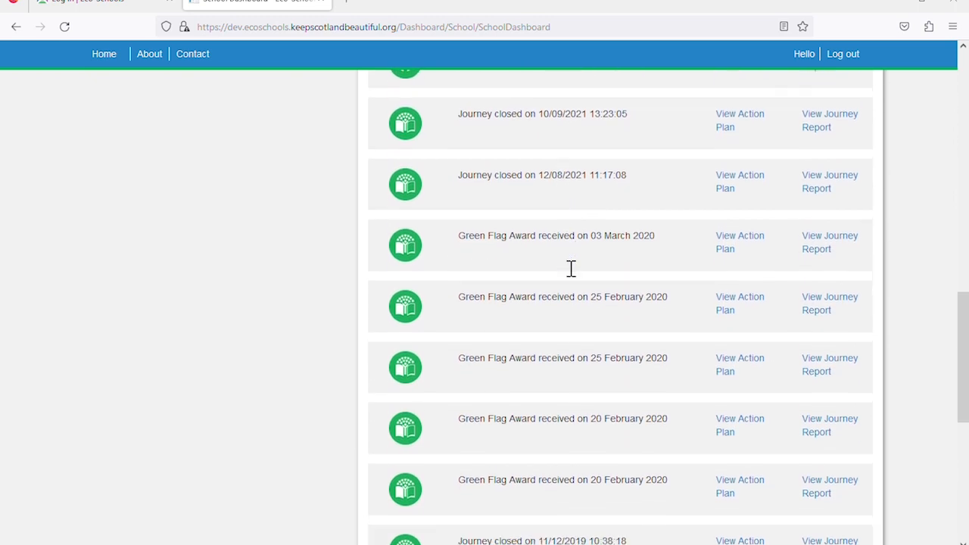
scroll(576, 292, down, 1)
scroll(578, 298, up, 9)
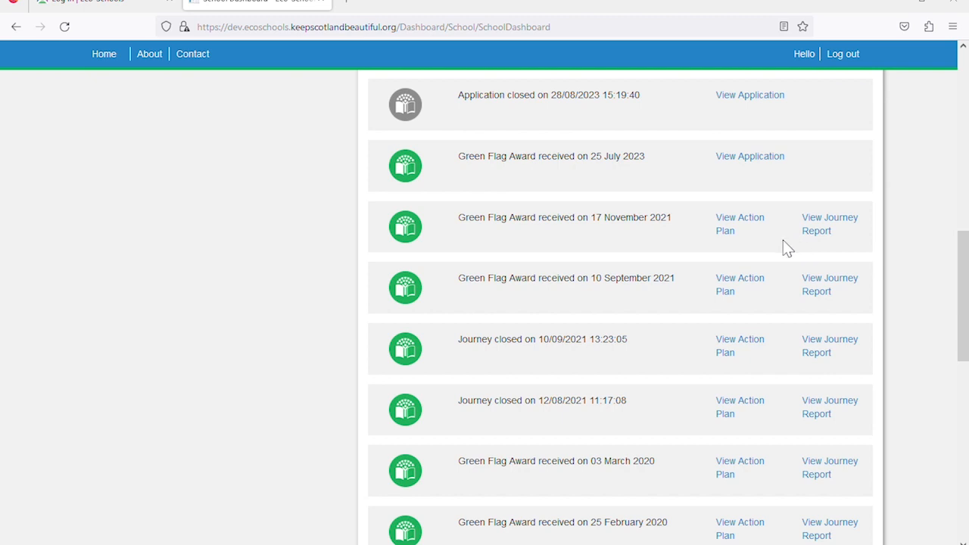
scroll(783, 240, up, 3)
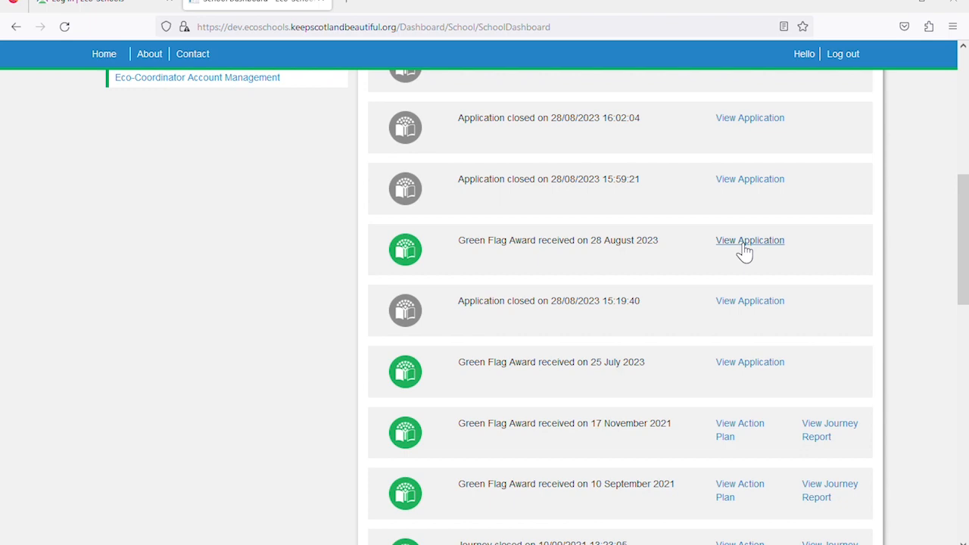
scroll(744, 252, up, 5)
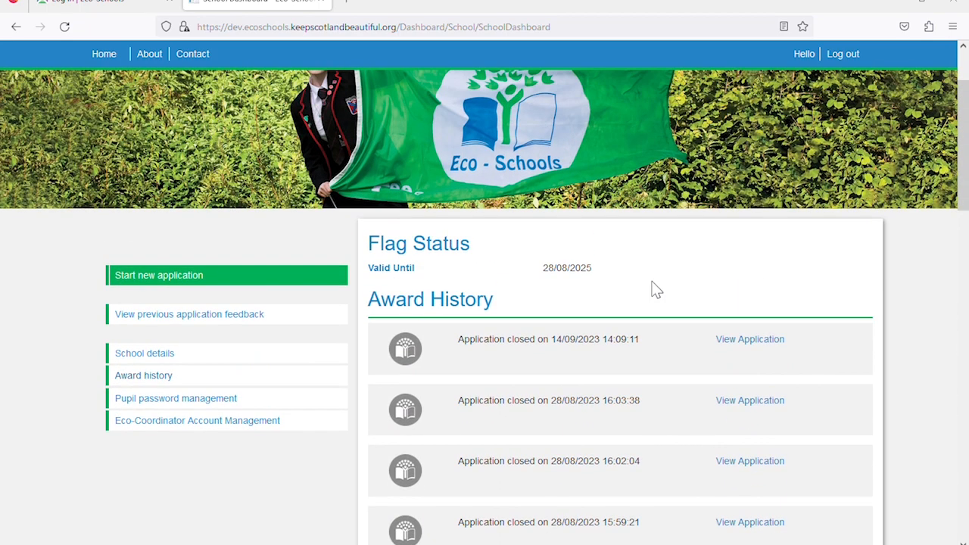
Open Pupil password management to see the pupil username and password reset option
click(181, 406)
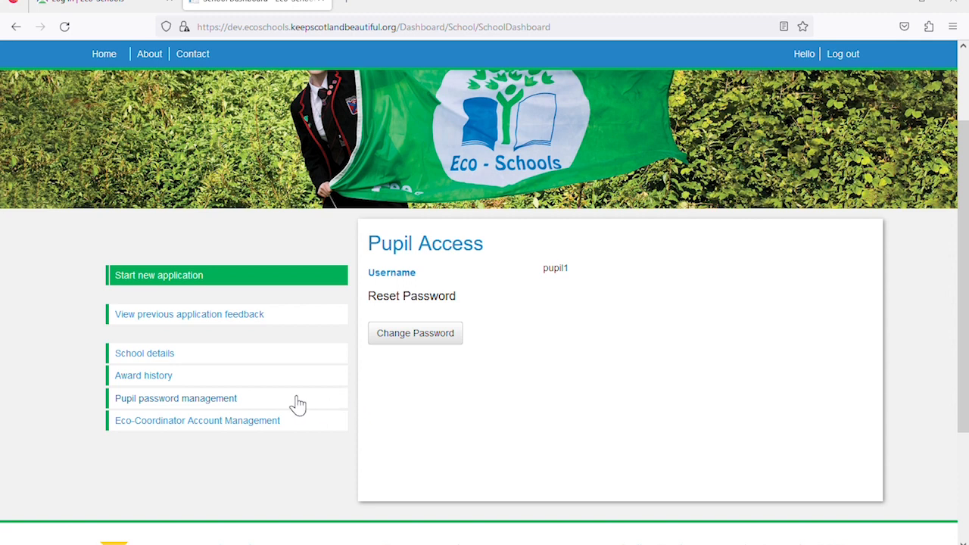
Open Eco-Coordinator Account Management to reach the email and password settings
click(205, 426)
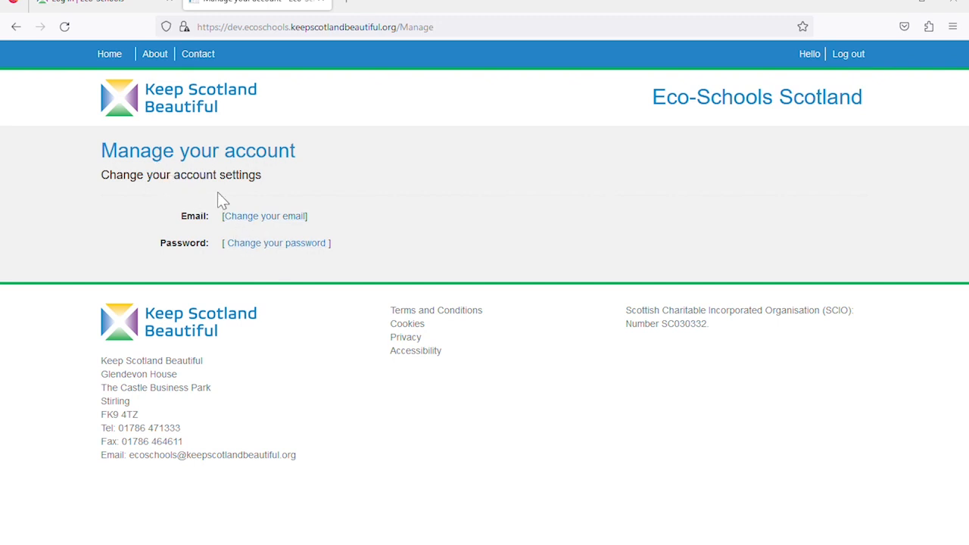
Return Home to the school dashboard and scroll to 'Ready to start?'
click(119, 58)
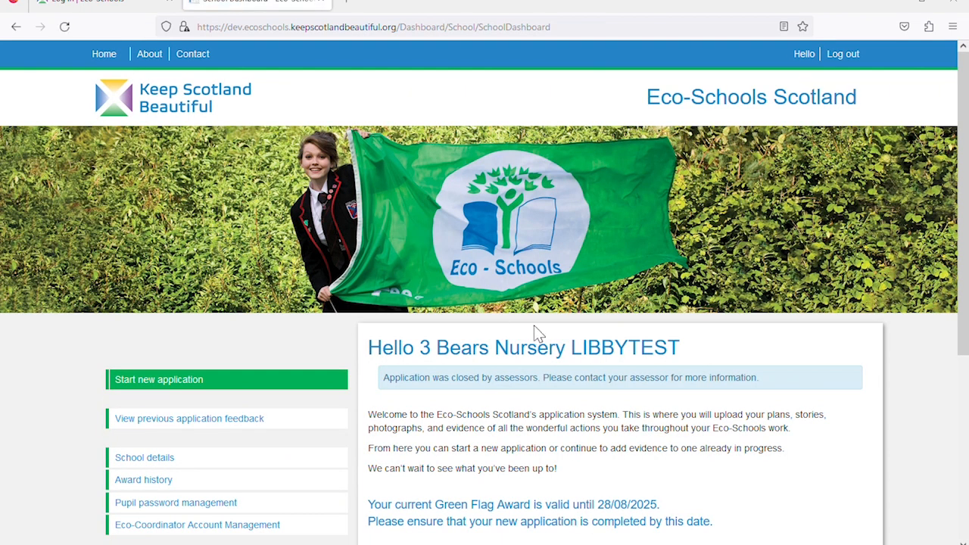
scroll(534, 331, down, 3)
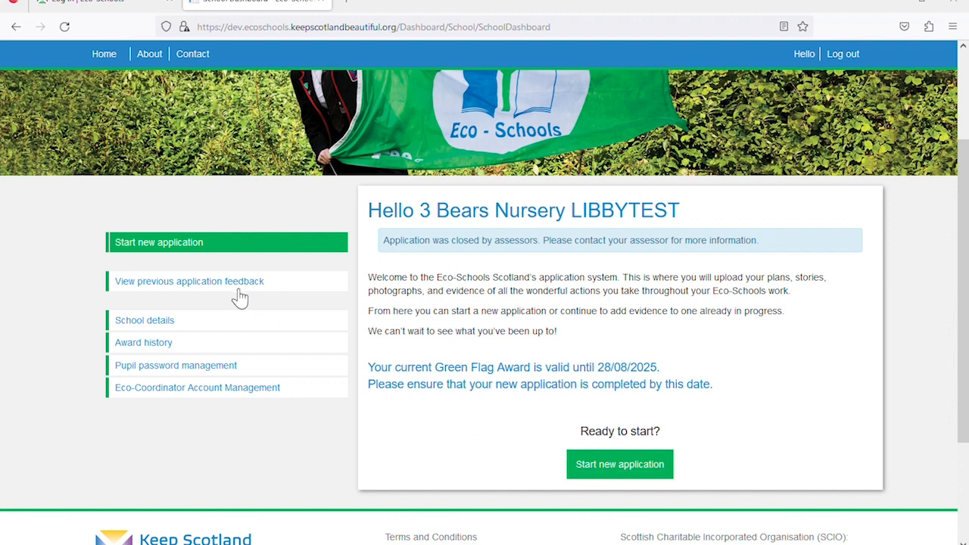
Start a new Green Flag Award application and confirm it
click(193, 246)
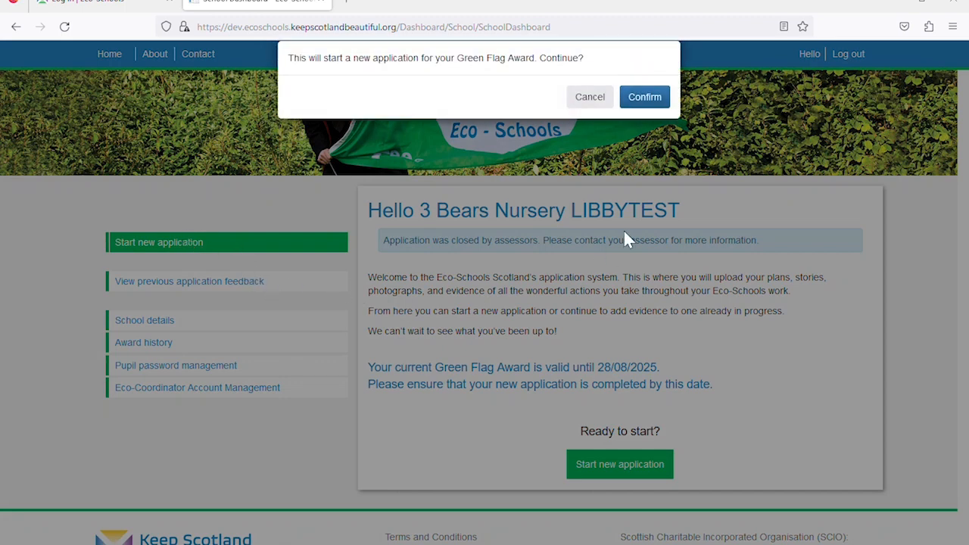
click(646, 98)
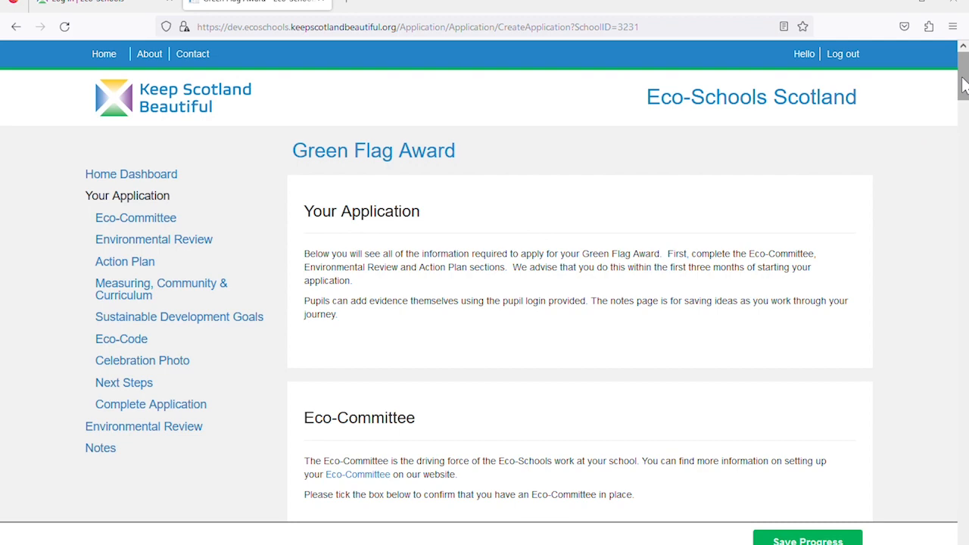
mouse_move(963, 85)
mouse_down()
mouse_move(962, 181)
mouse_move(956, 72)
mouse_up()
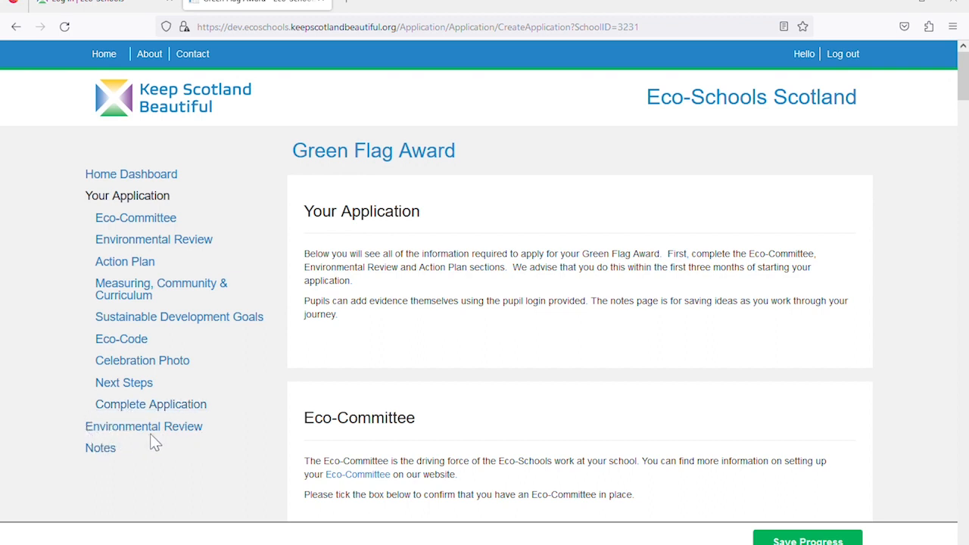
Open the application's Notes page and look through its empty notes editor
click(104, 453)
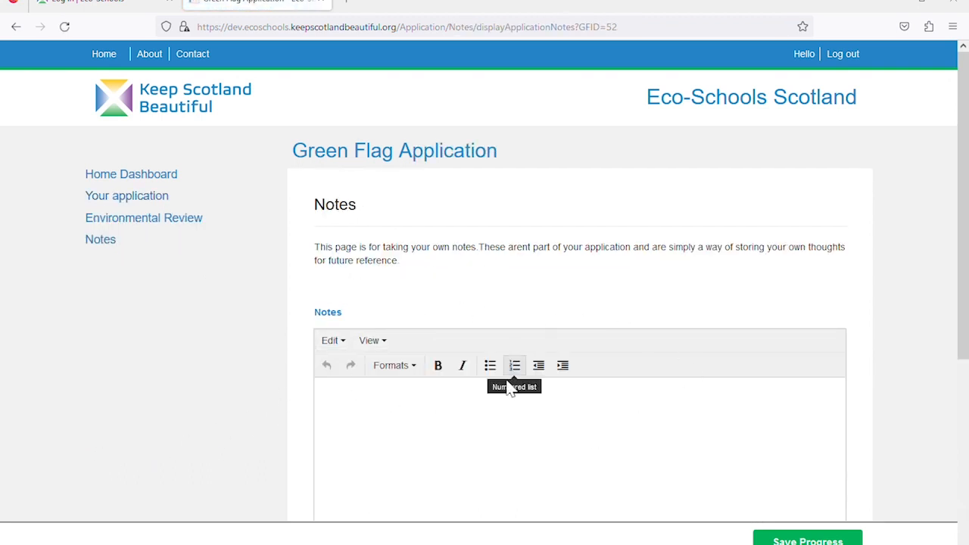
scroll(546, 415, down, 3)
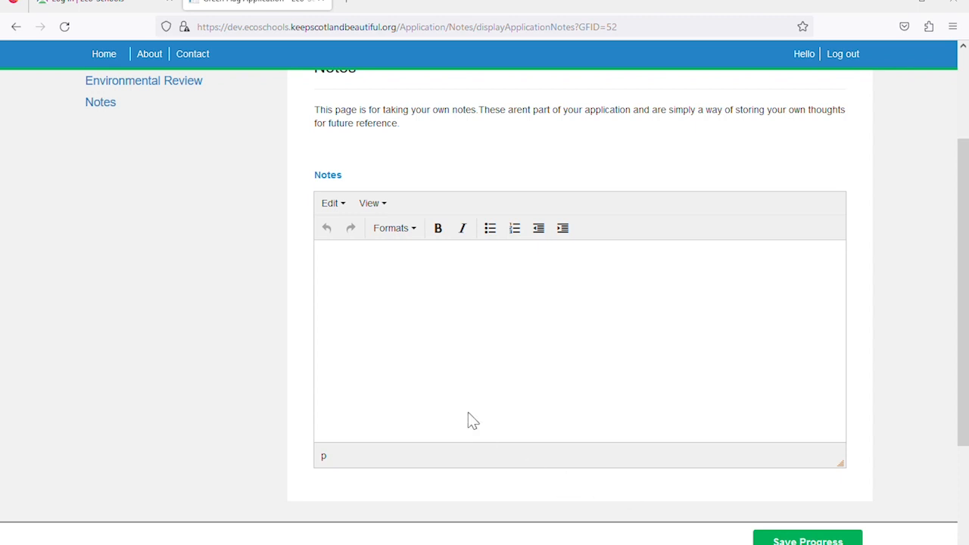
scroll(469, 419, up, 2)
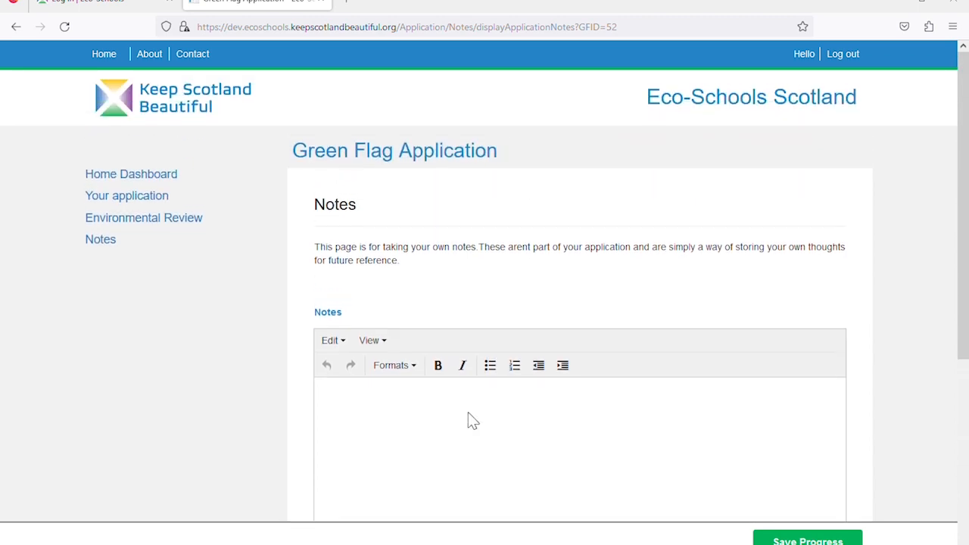
Return to the application overview and scroll to the unfilled Eco-Committee section
click(144, 203)
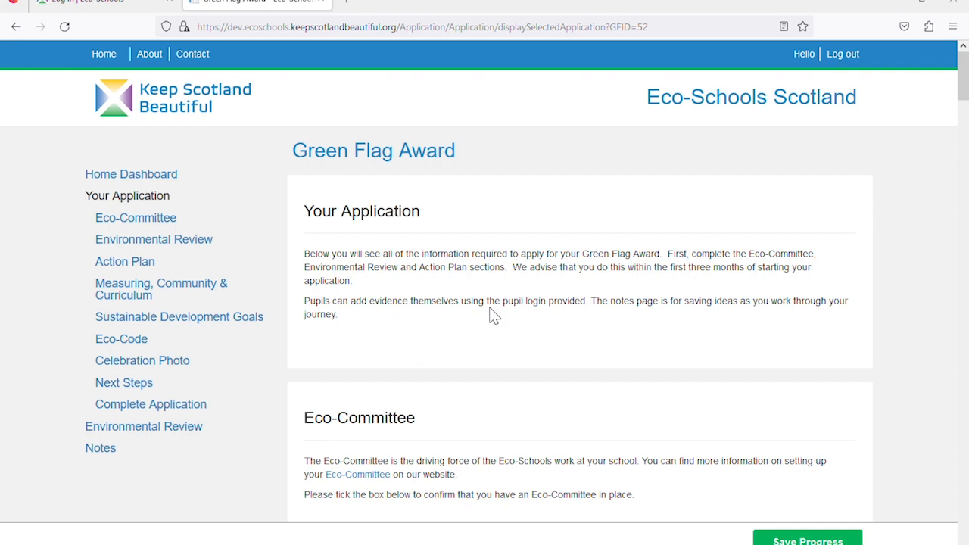
scroll(490, 314, down, 4)
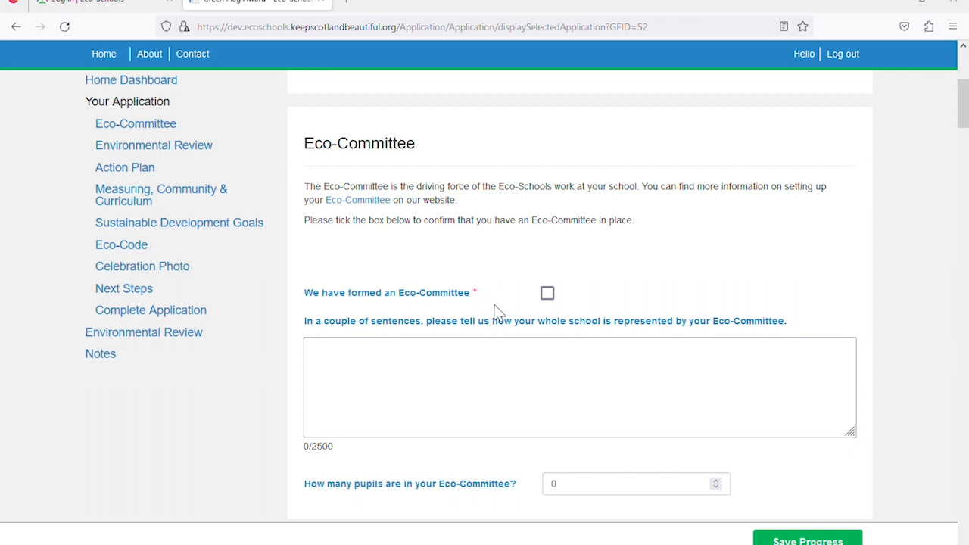
Tick 'We have formed an Eco-Committee' and paste the 286-character representation paragraph
scroll(500, 313, down, 2)
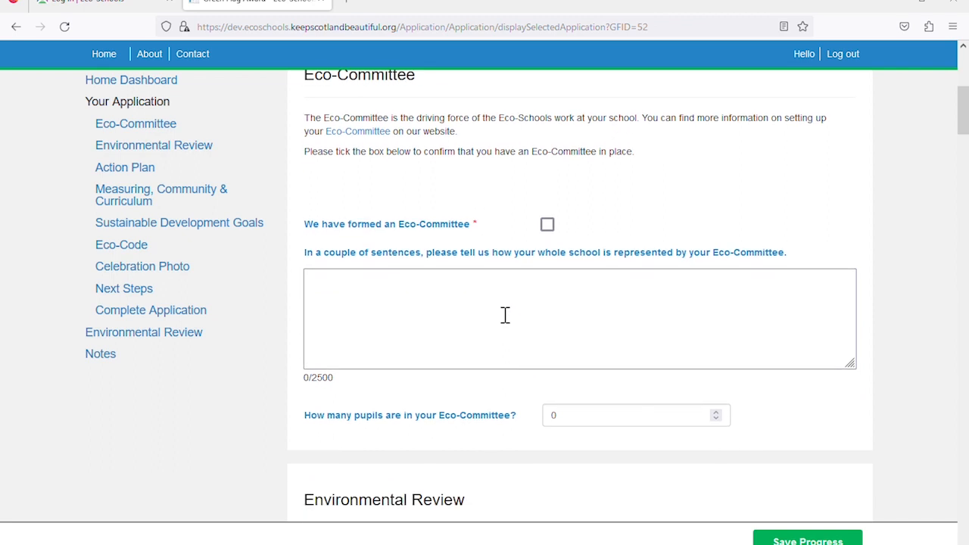
click(548, 226)
click(508, 303)
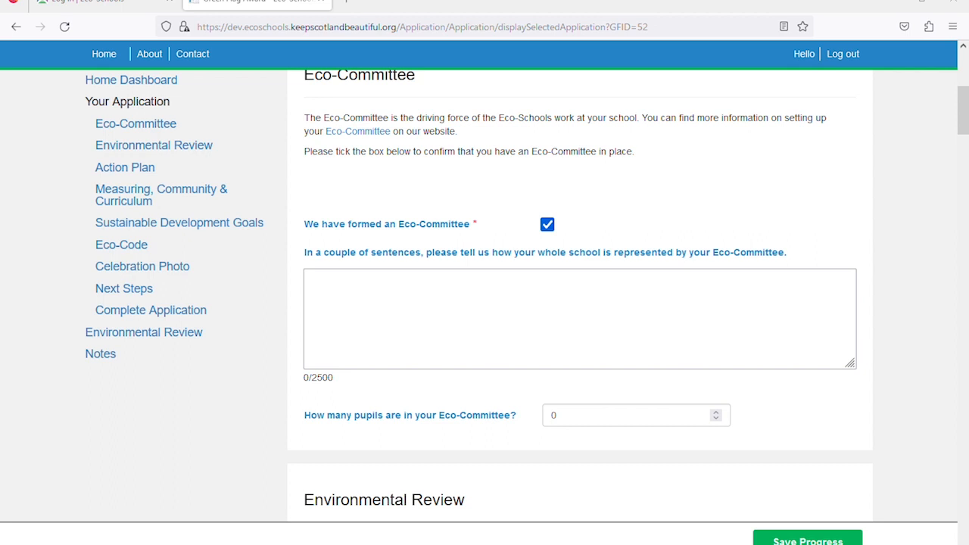
click(494, 300)
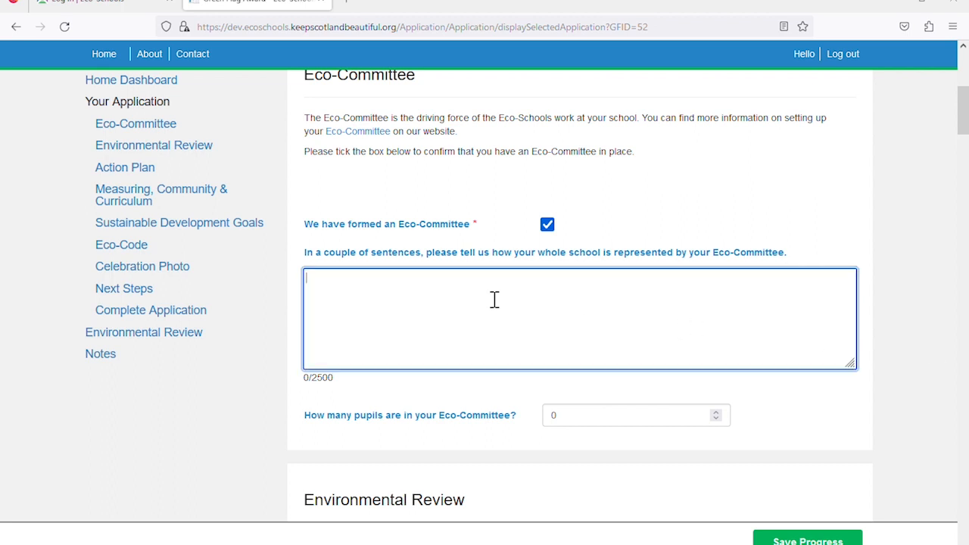
text(Our committee is run as a weekly lunchtime club and all pupils in the school are welcome to join. This year we have representation from all year groups (S1-S6). All pupils can submit ideas and feedback on what they would like to see happen through a suggestion box kept in our hub area.)
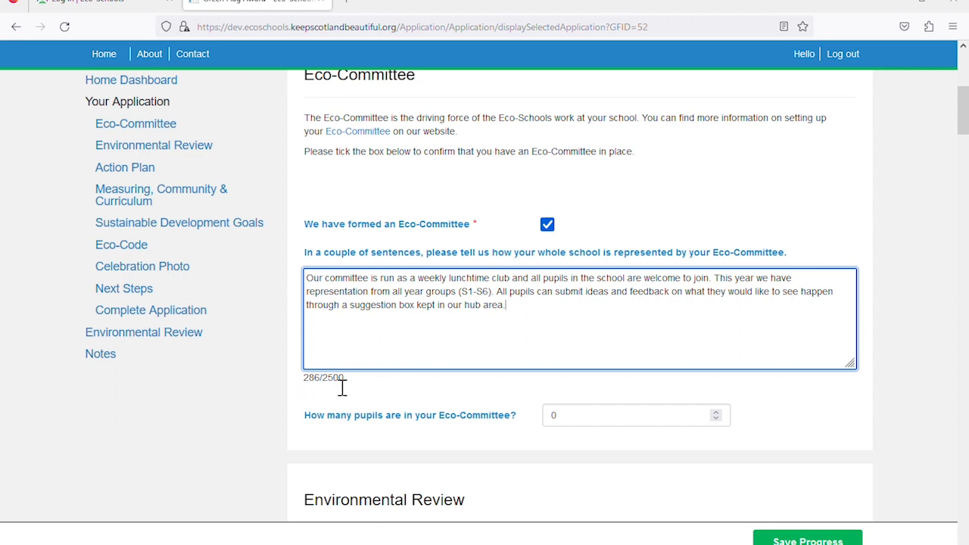
drag(335, 388, 353, 390)
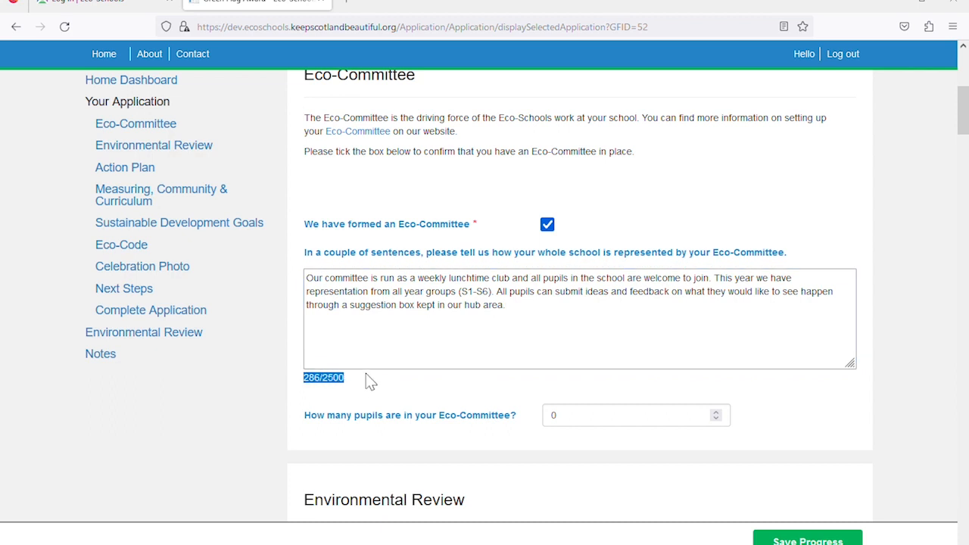
click(468, 324)
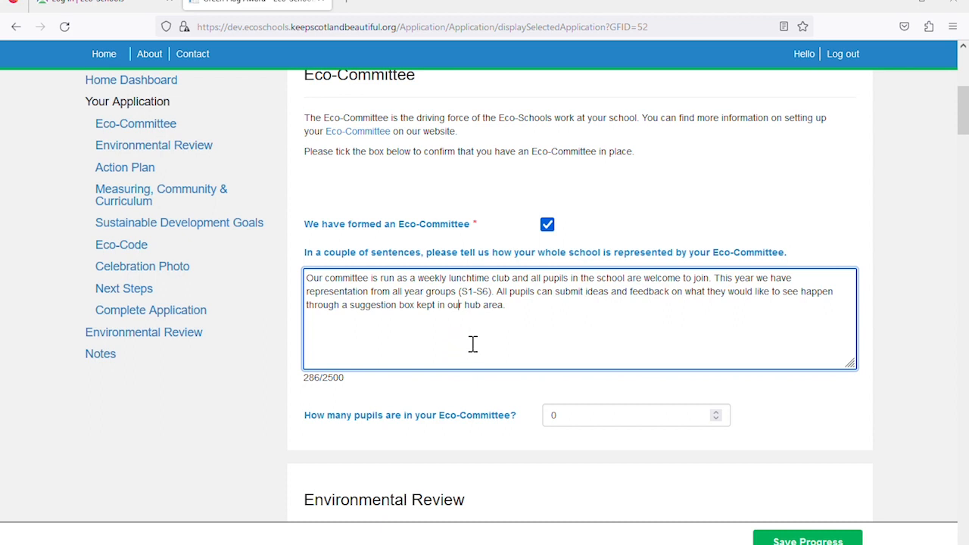
Change the Eco-Committee pupil count from 0 to 6 and save progress
scroll(472, 344, down, 2)
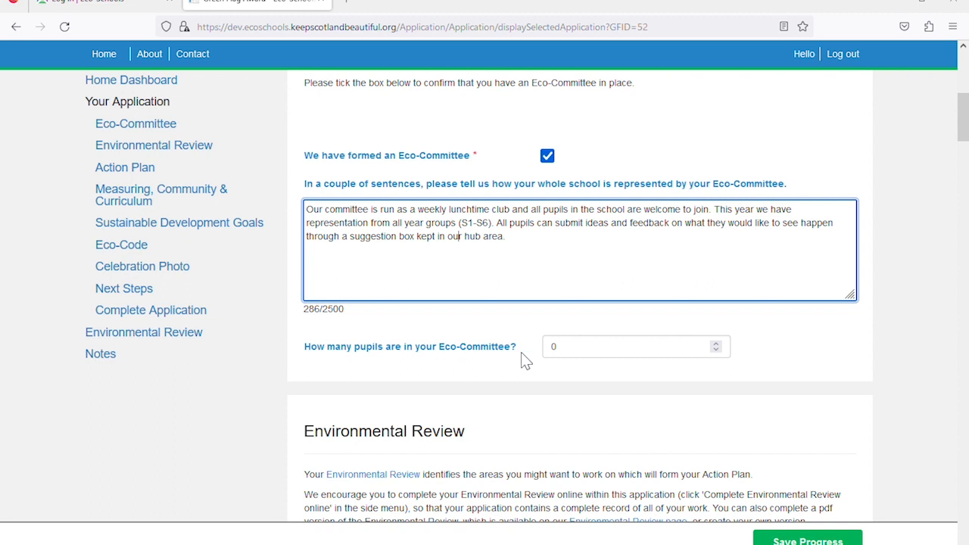
click(569, 357)
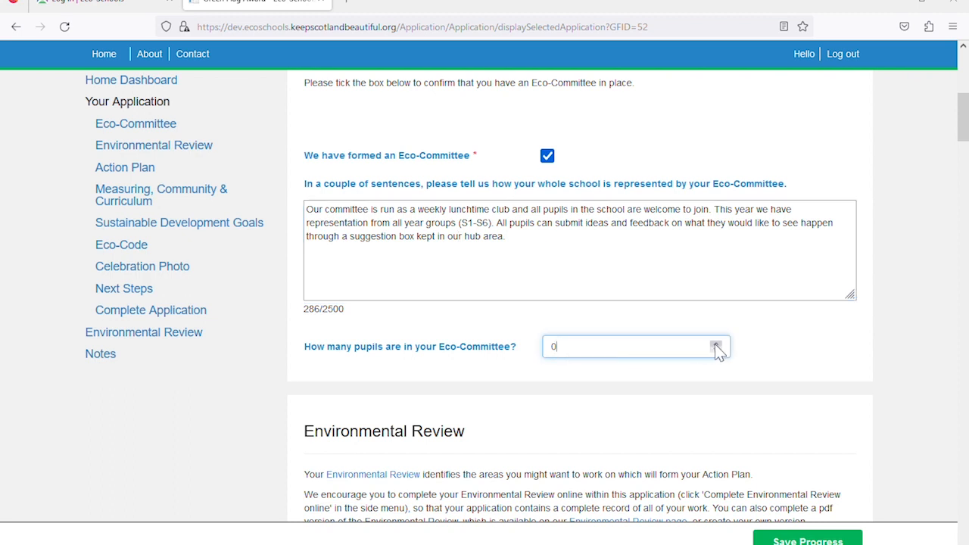
double_click(550, 348)
text(6)
click(549, 369)
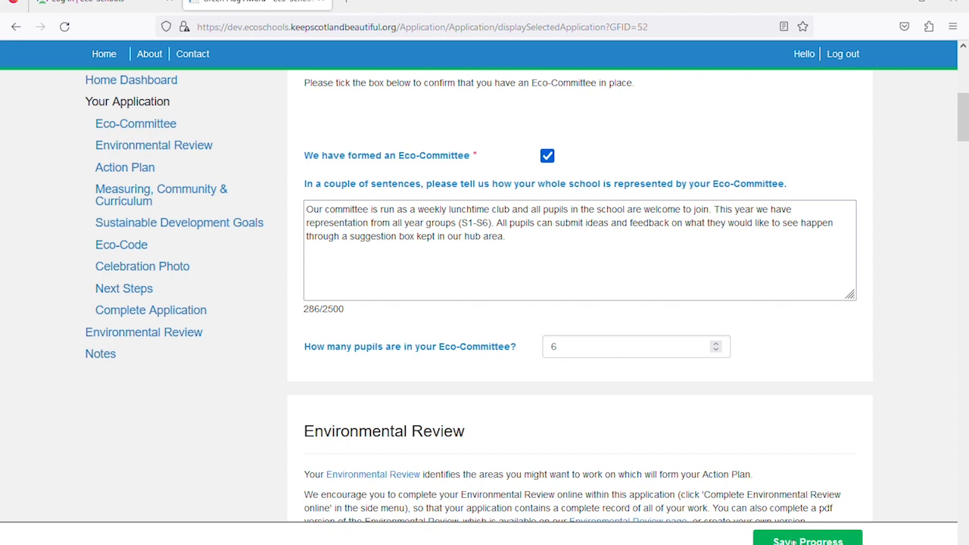
click(793, 542)
Set the Environmental Review method to 'Completed online' and save progress
scroll(638, 410, down, 3)
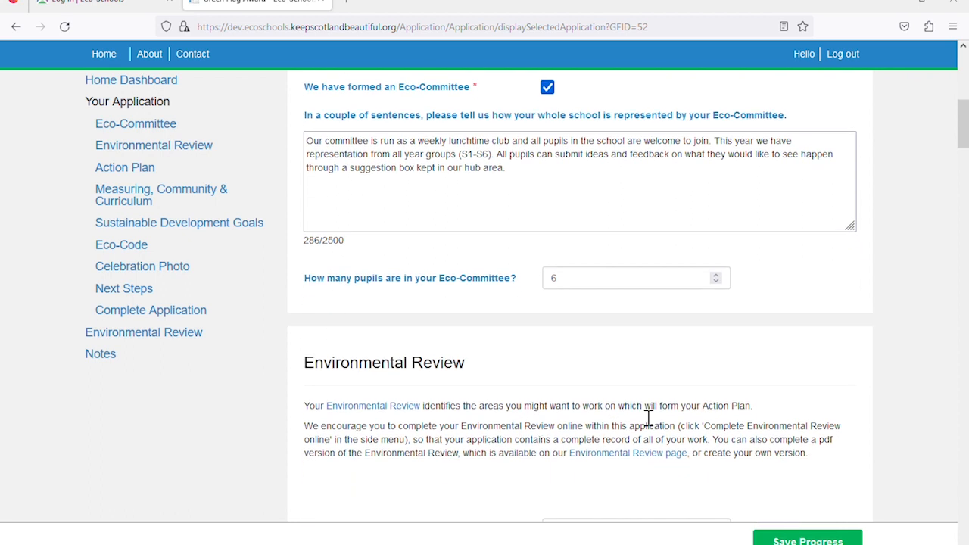
scroll(644, 417, down, 1)
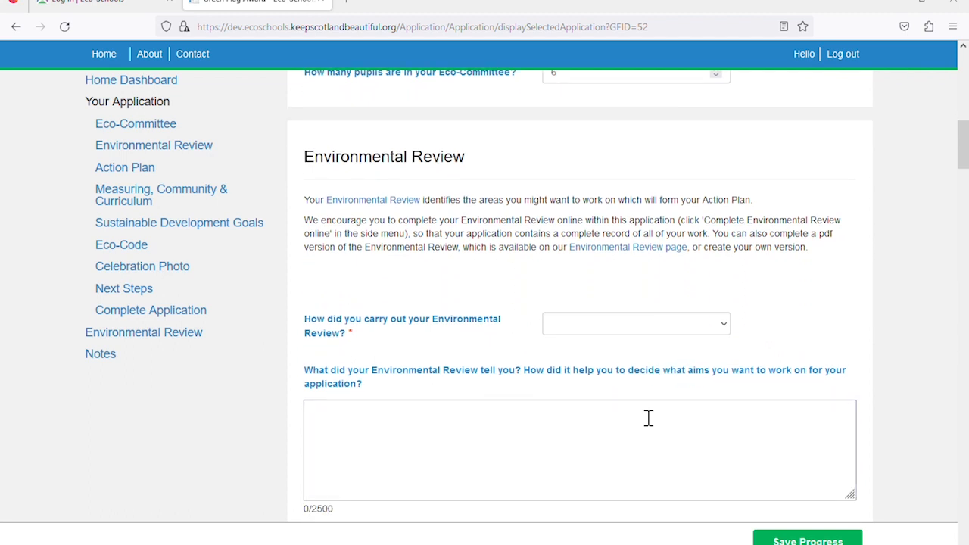
scroll(648, 418, down, 1)
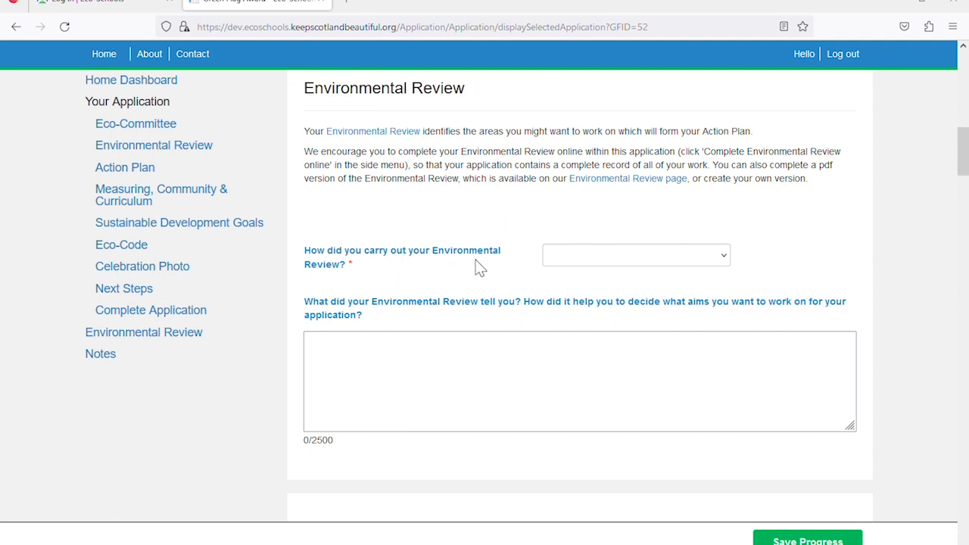
click(651, 265)
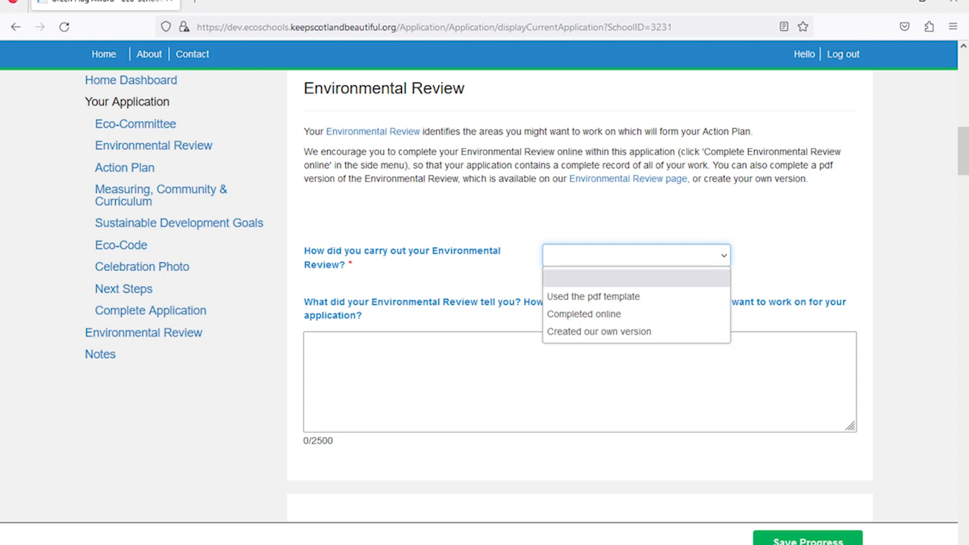
click(573, 314)
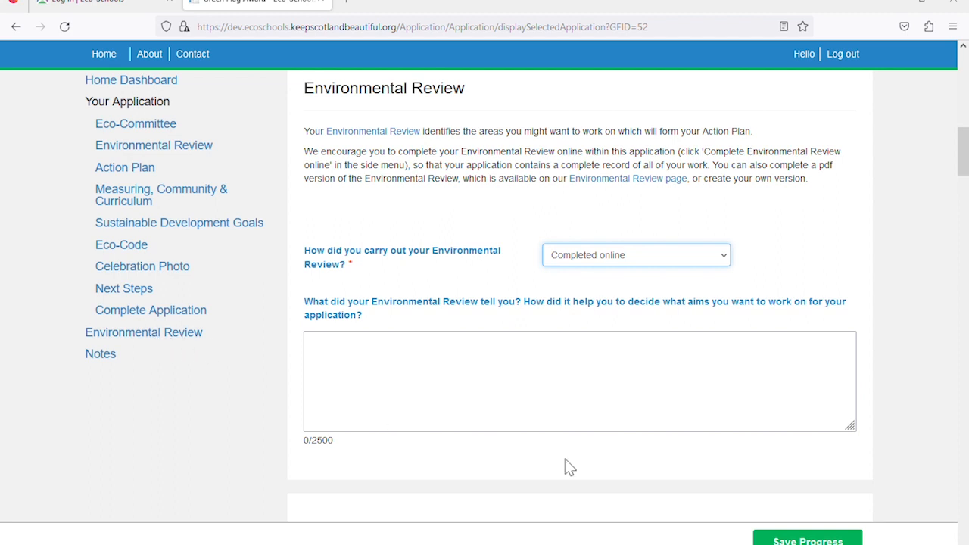
click(792, 541)
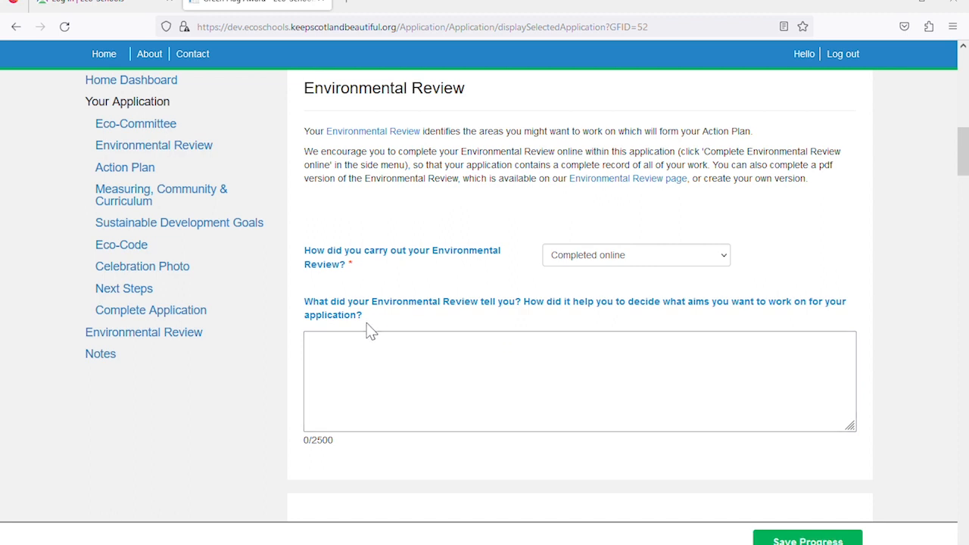
Start the online Environmental Review using the General Environmental Review template
click(153, 338)
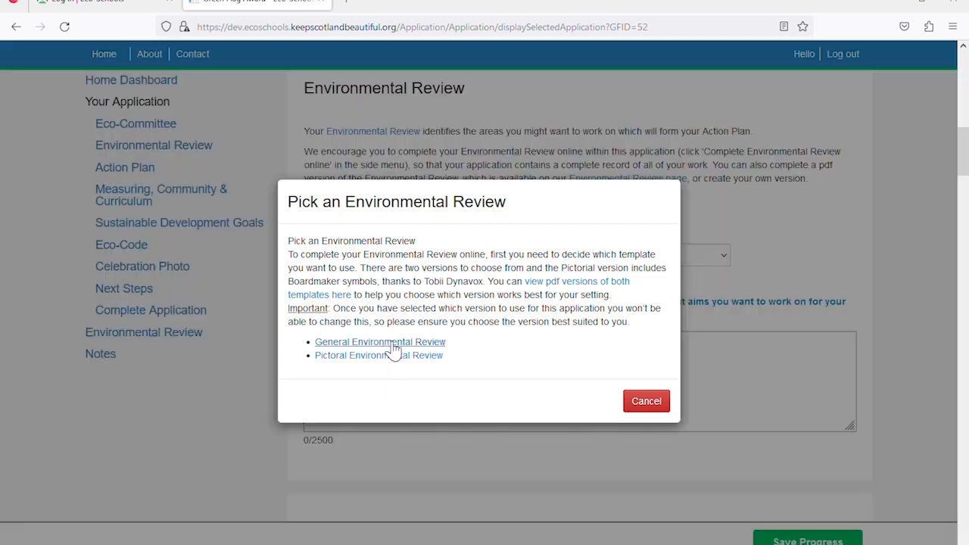
click(393, 344)
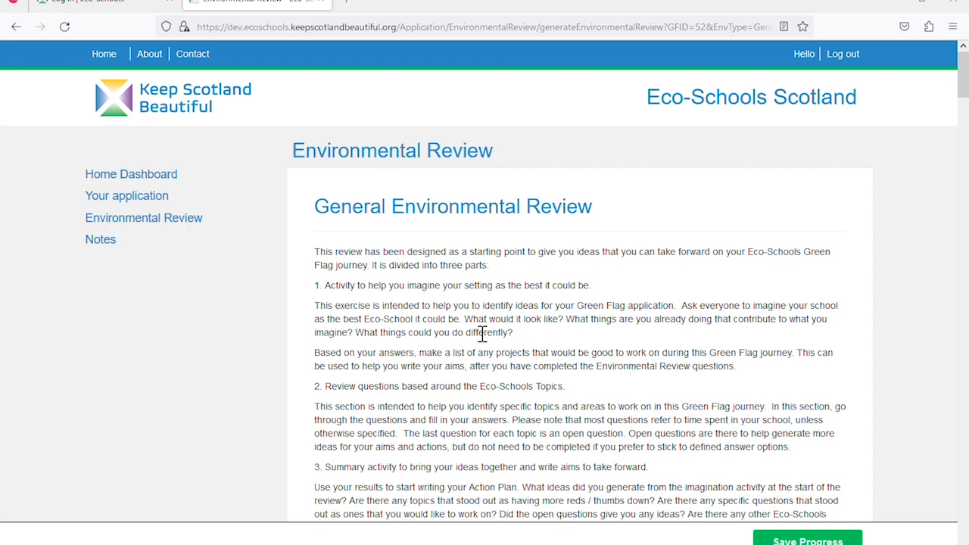
Enter 'We imagine.' in the Step 1 school ideas box
scroll(481, 334, down, 5)
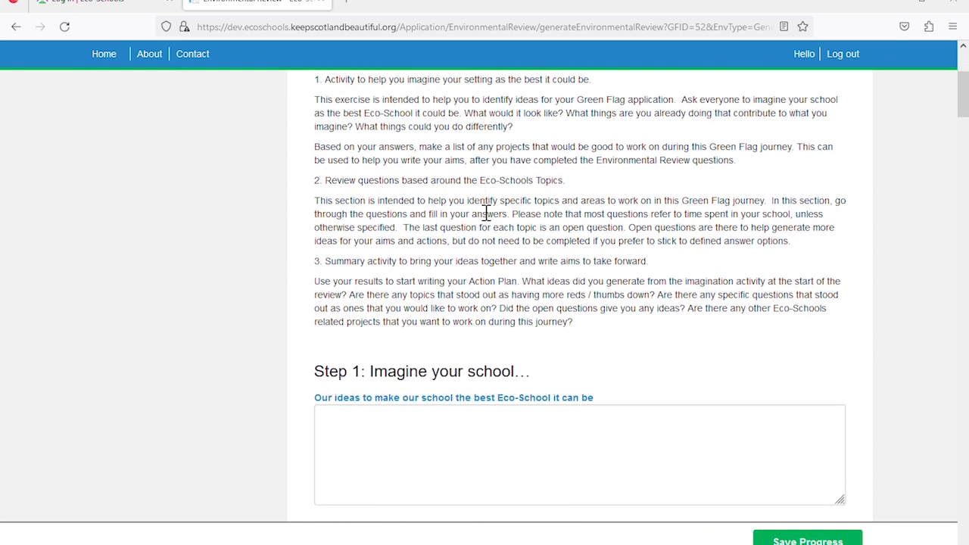
scroll(480, 280, down, 5)
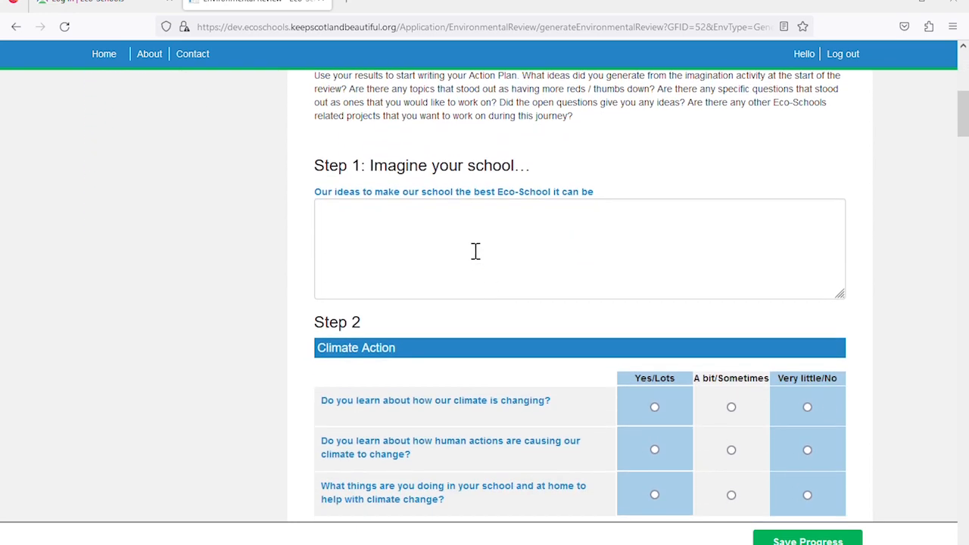
click(476, 252)
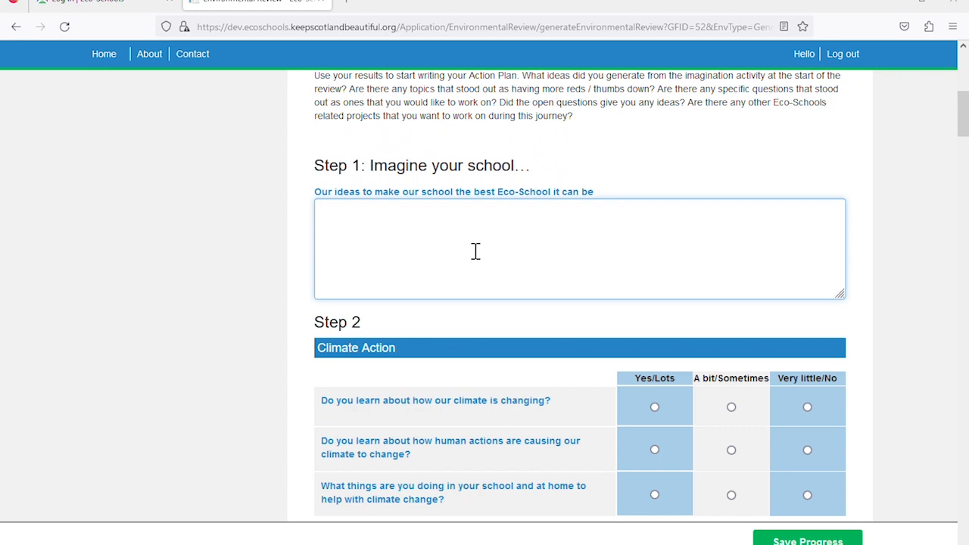
text(We imagine.)
Answer the Climate Action questions Yes/Lots, A bit/Sometimes and Very little/No, then save
scroll(462, 244, down, 3)
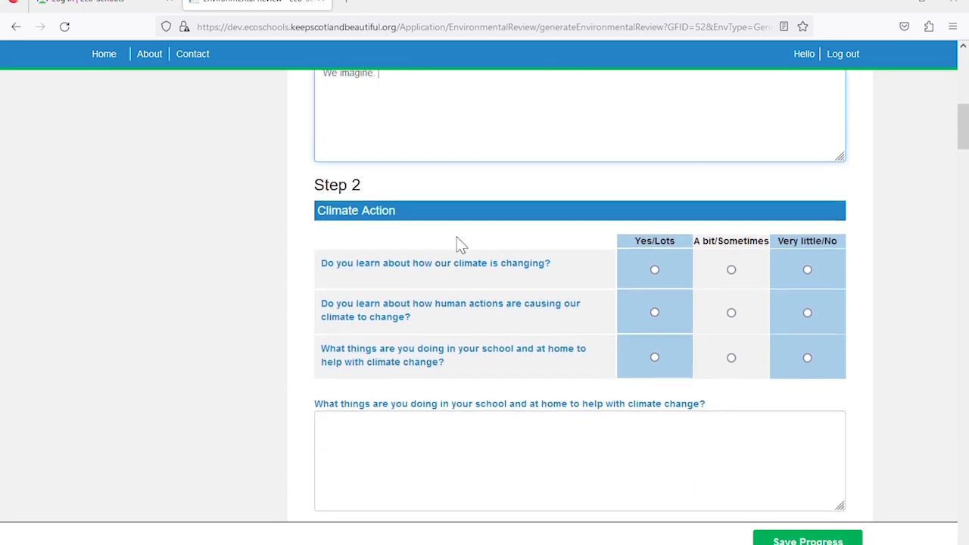
scroll(462, 243, down, 2)
click(655, 202)
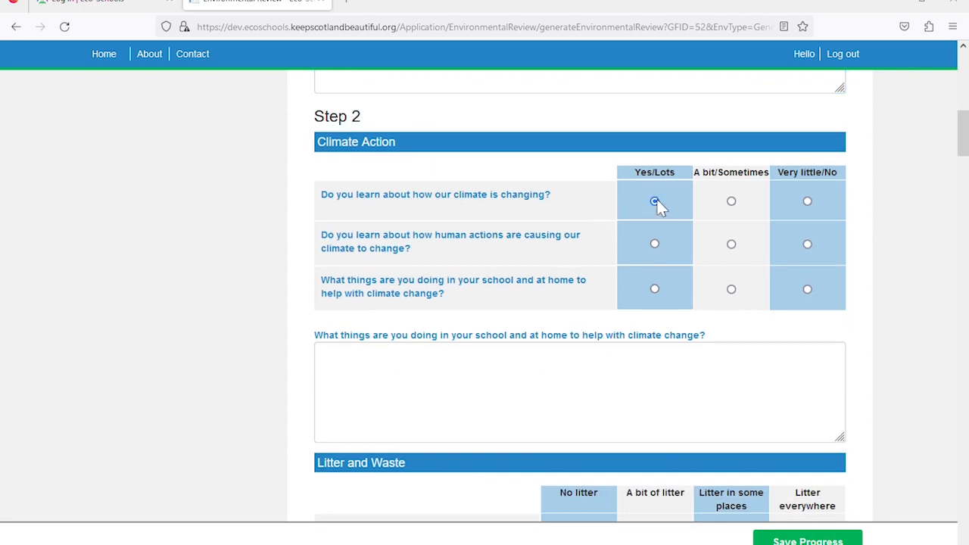
click(732, 244)
click(807, 289)
click(602, 364)
click(779, 539)
scroll(618, 394, down, 4)
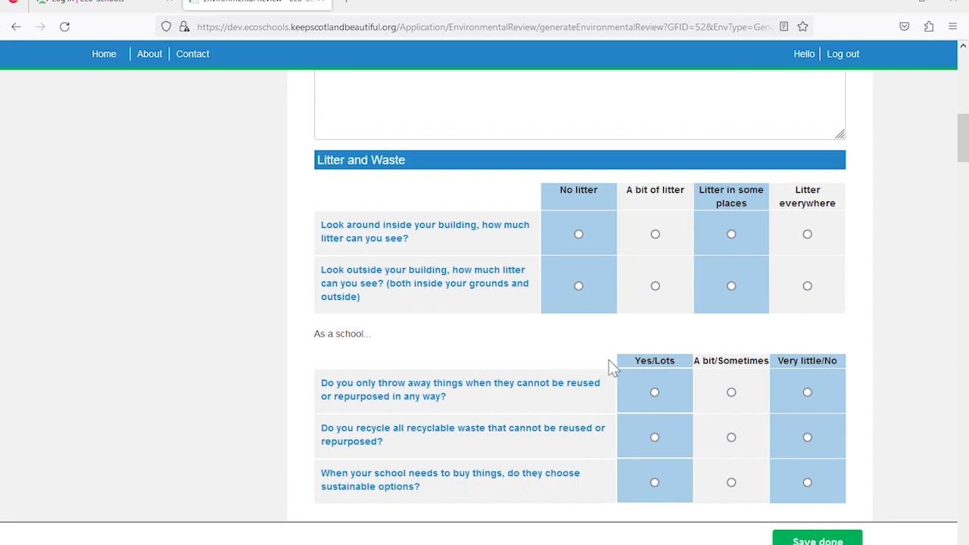
scroll(610, 362, up, 5)
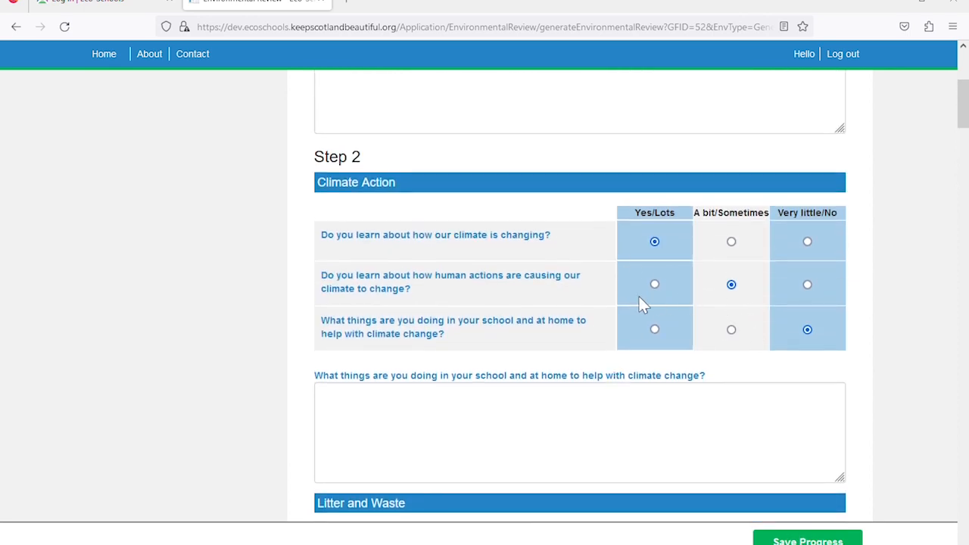
scroll(638, 295, up, 3)
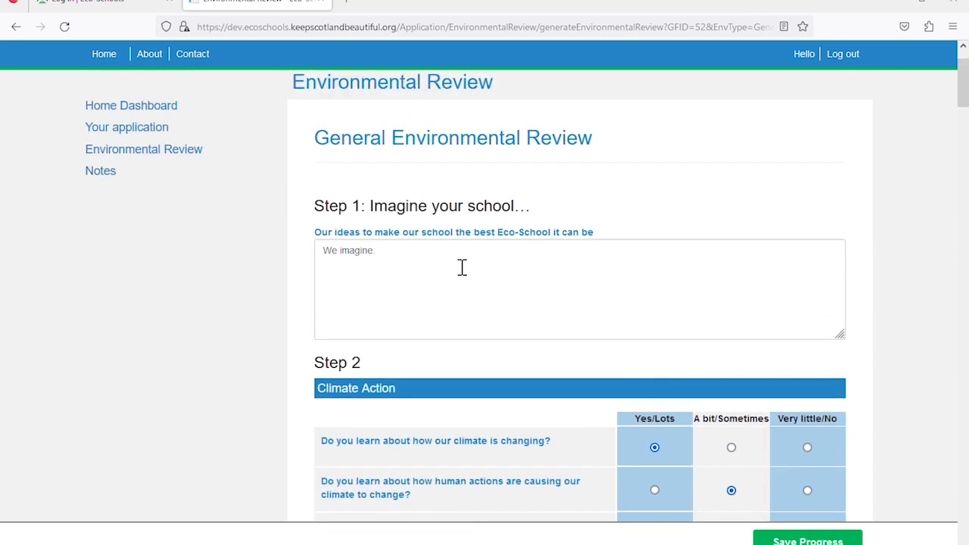
scroll(462, 267, up, 1)
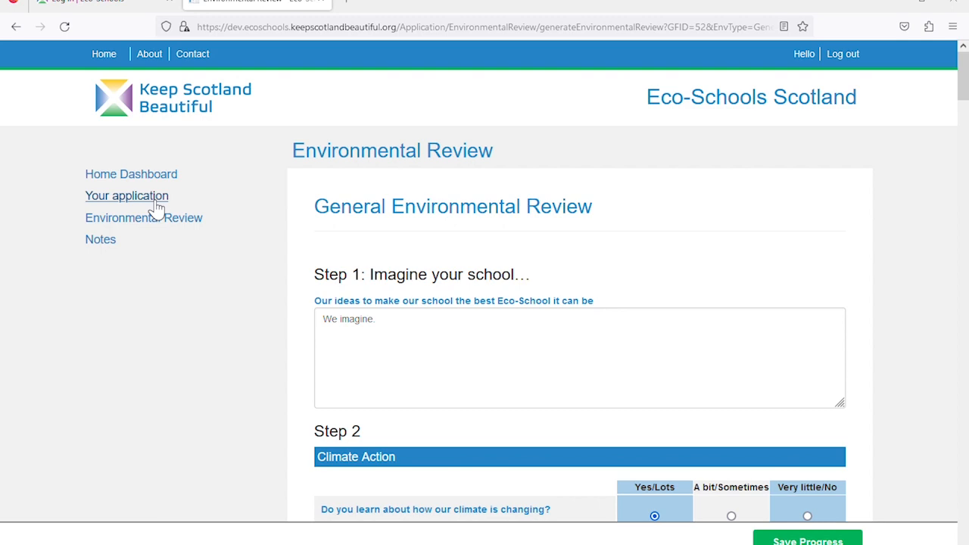
Paste the 412-character Environmental Review answer on Litter and Climate Action into the application, then save
click(156, 203)
scroll(466, 280, down, 3)
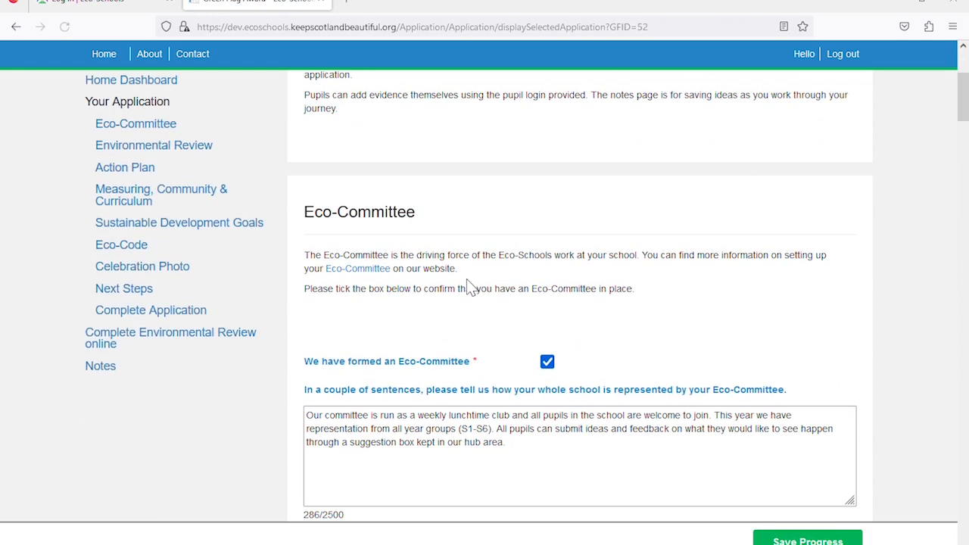
scroll(470, 287, down, 5)
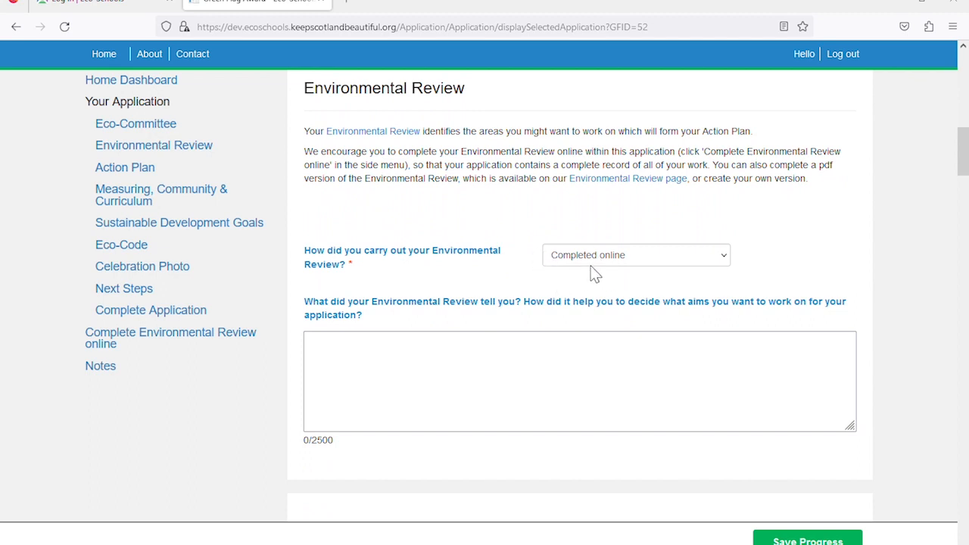
scroll(595, 274, down, 2)
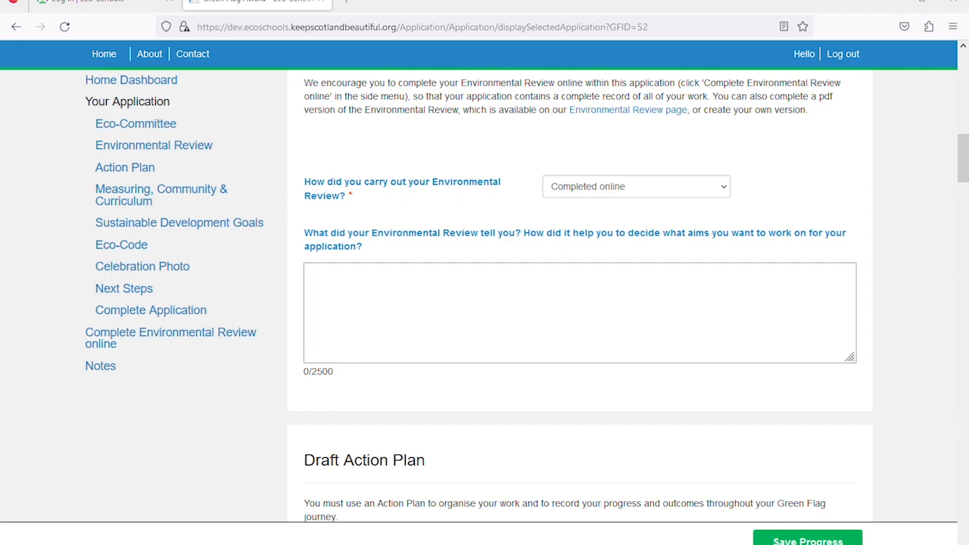
click(432, 291)
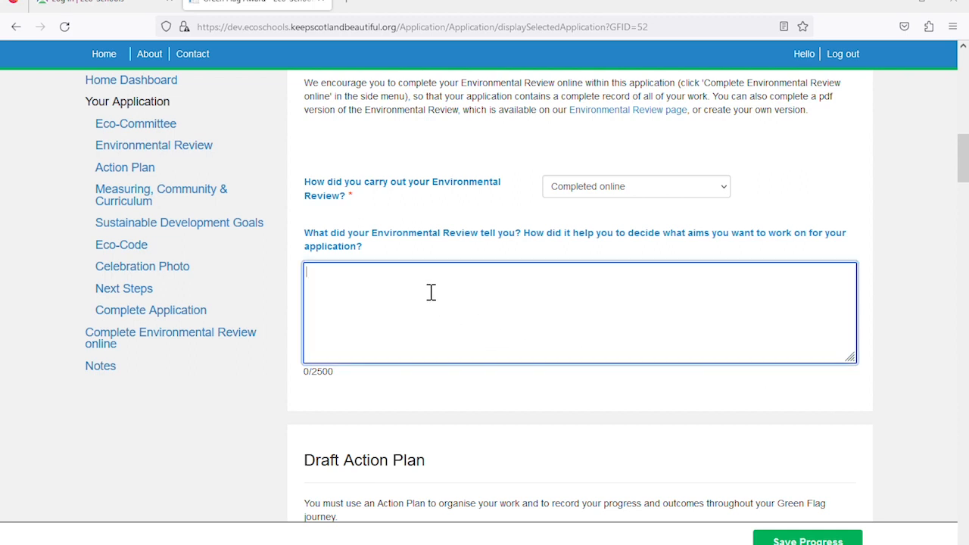
text(Our review highlighted that we are working well on some Topics e.g. Water and Energy but has shown that we have an issue with Litter in our outside areas. It's also made us think about Global Citizenship as a Topic we could learn more about in school. As Climate Action is the core Topic, we want to focus on learning more about Climate Change, calculate our school carbon footprint and find ways of reducing it.)
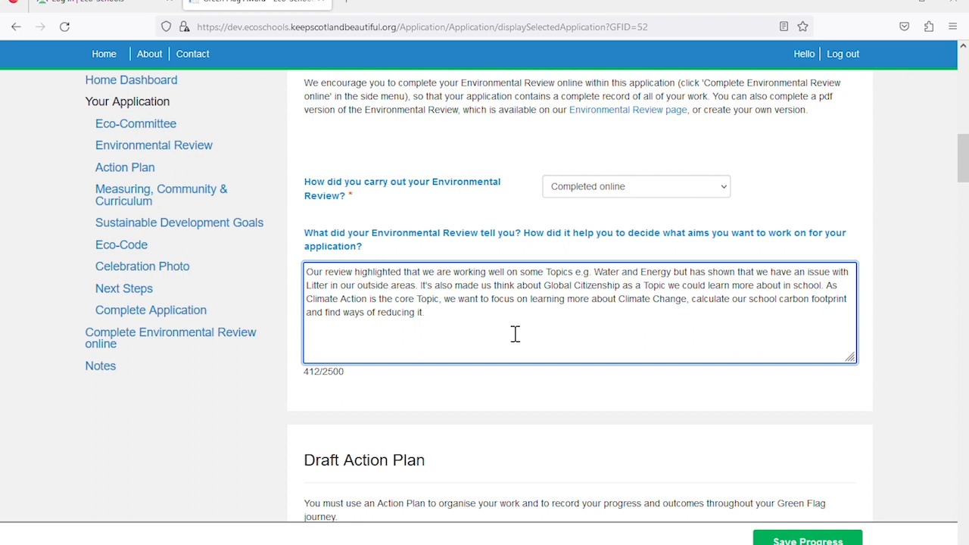
click(795, 541)
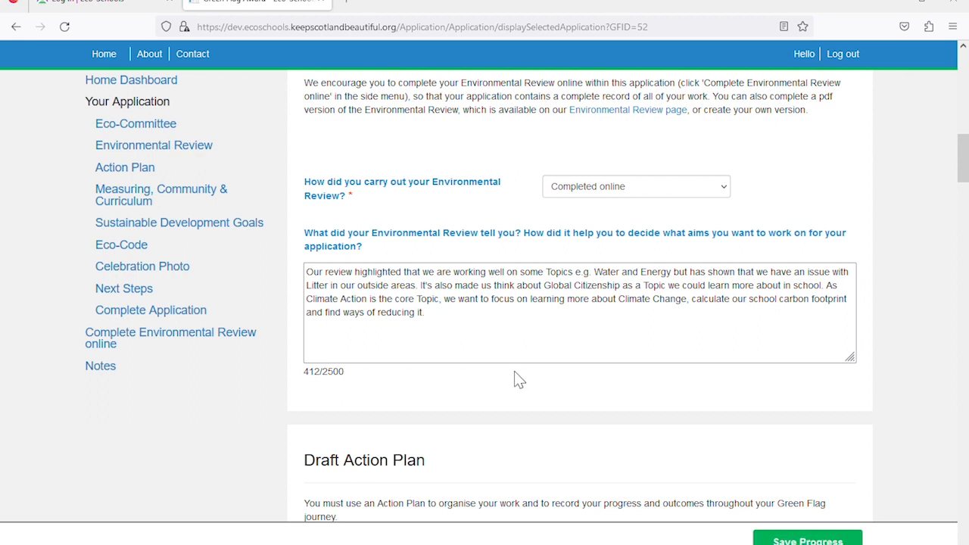
scroll(522, 376, down, 4)
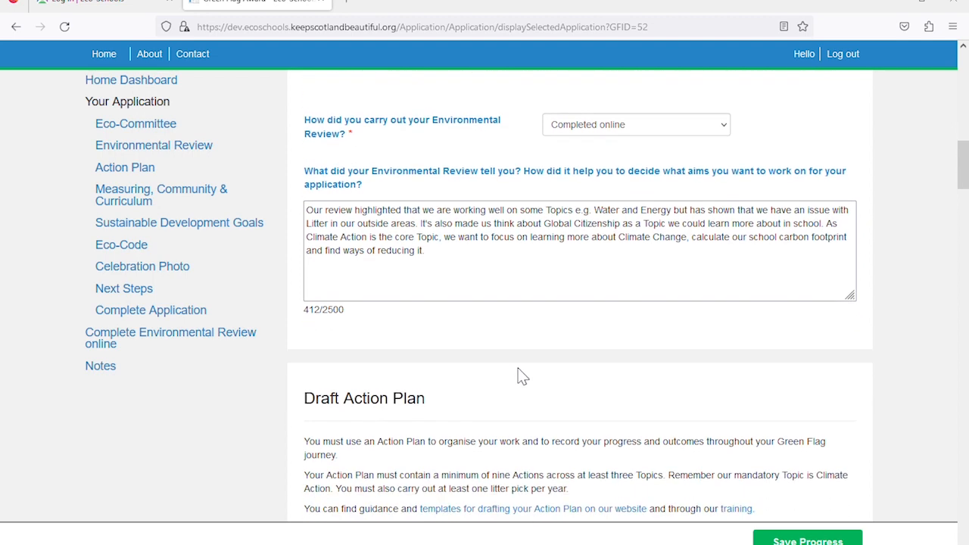
scroll(522, 376, down, 1)
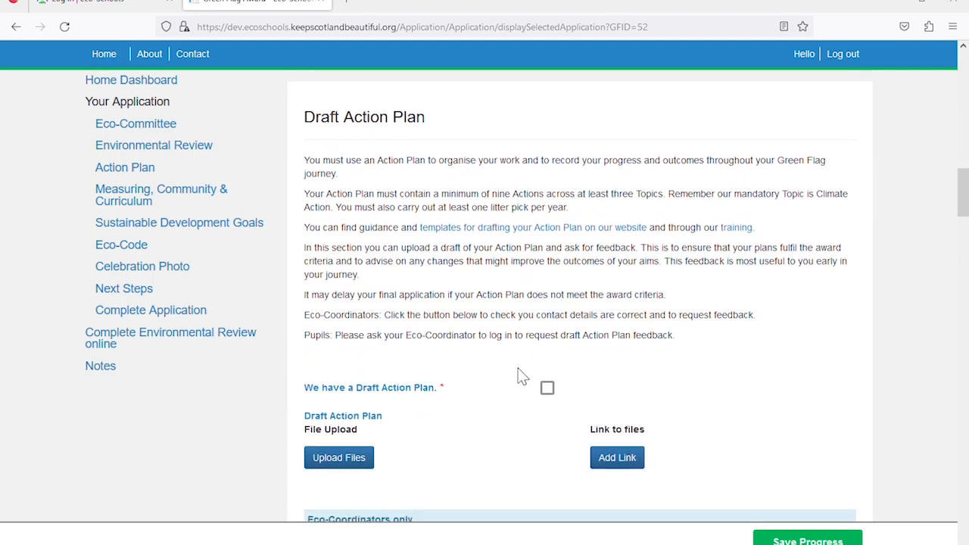
scroll(522, 376, down, 1)
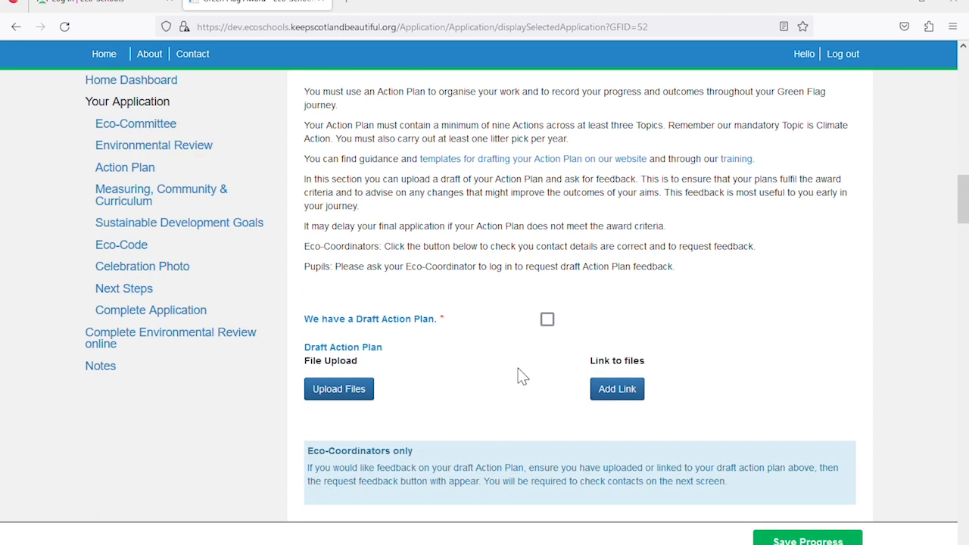
scroll(522, 376, up, 1)
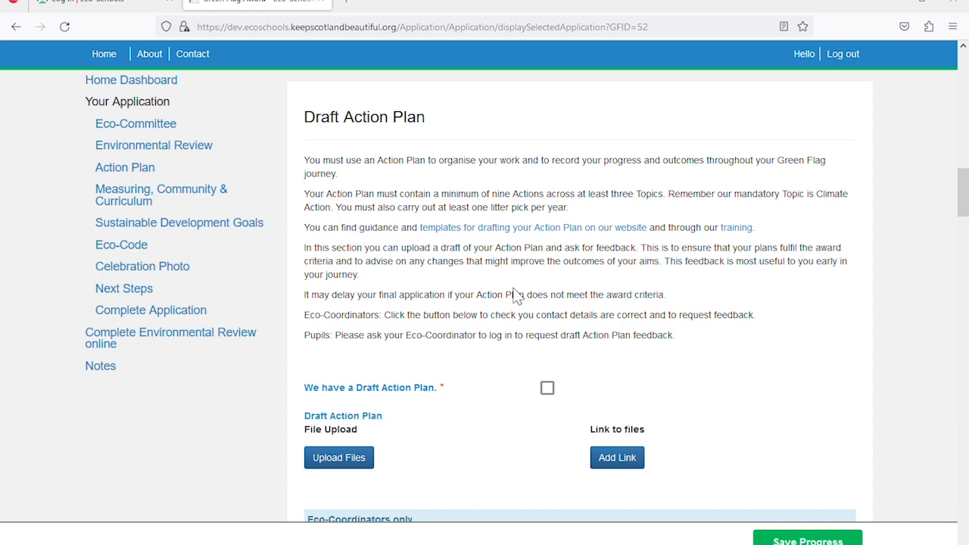
scroll(514, 294, down, 2)
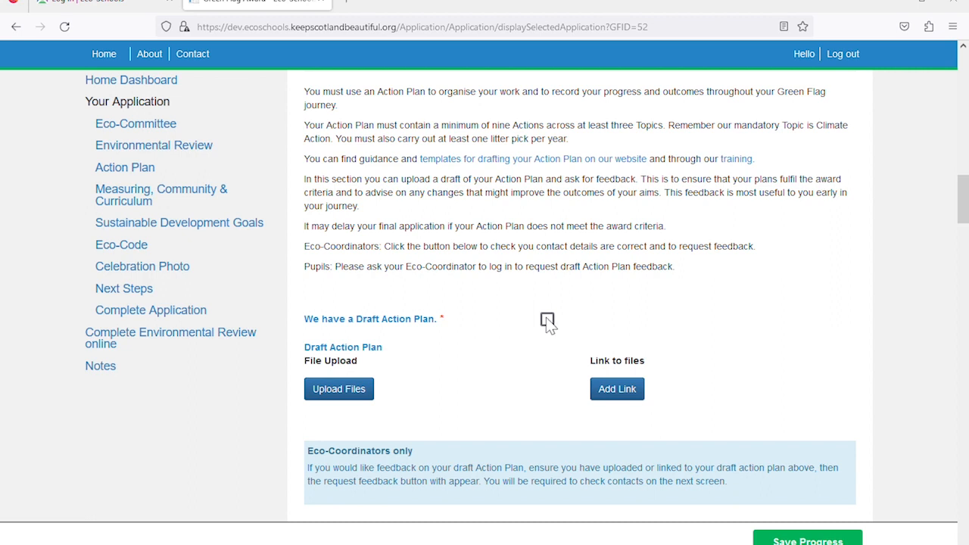
Tick 'We have a Draft Action Plan' and upload 'action-plan 3 Bears 2023 to 2025.docx'
click(547, 320)
scroll(444, 351, down, 2)
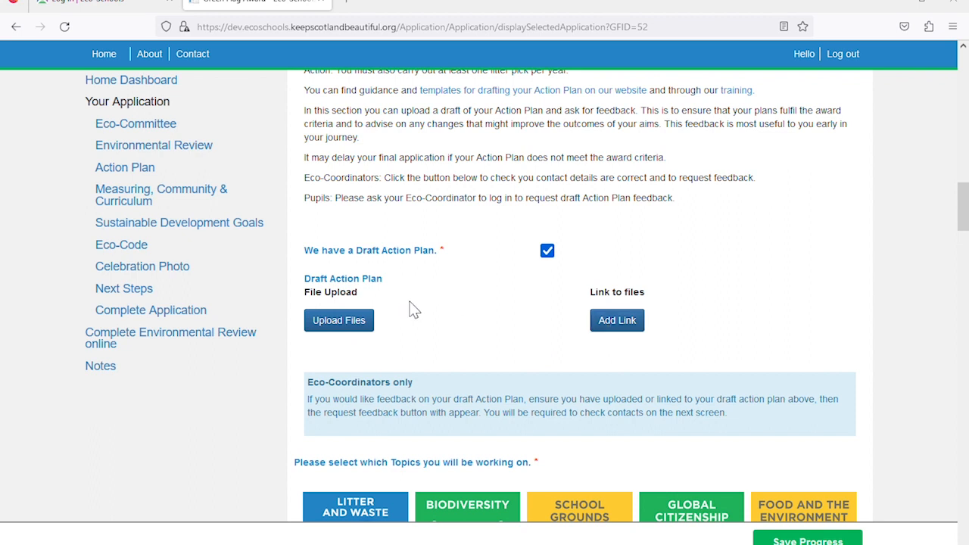
click(363, 323)
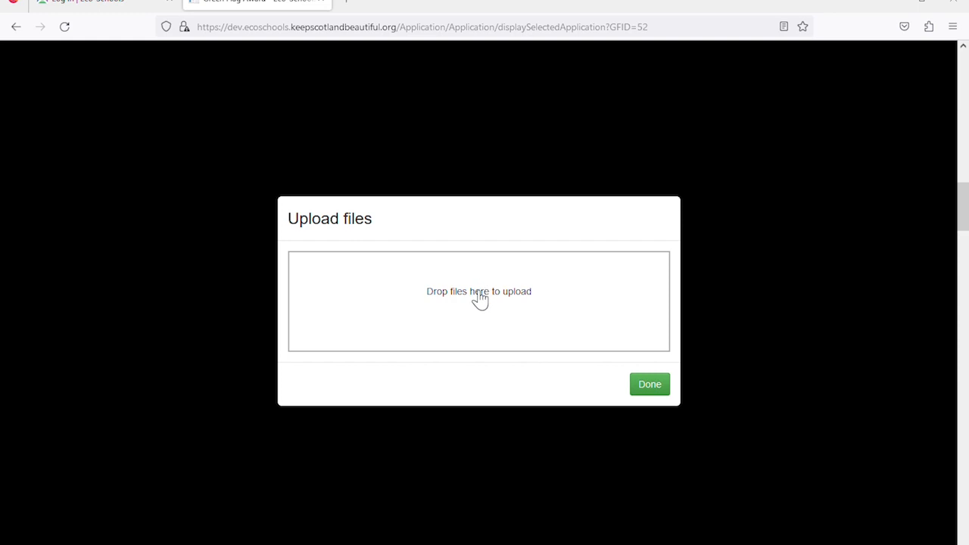
click(475, 297)
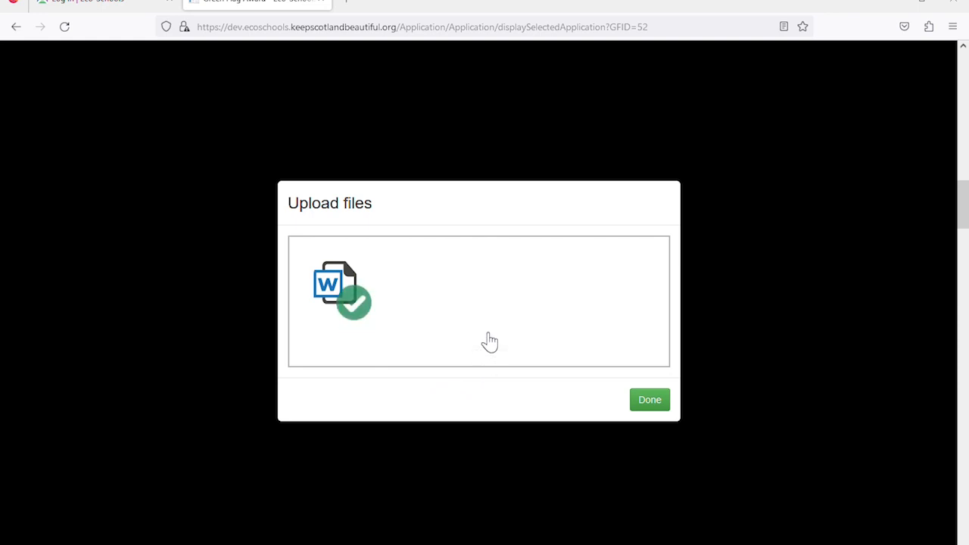
click(650, 401)
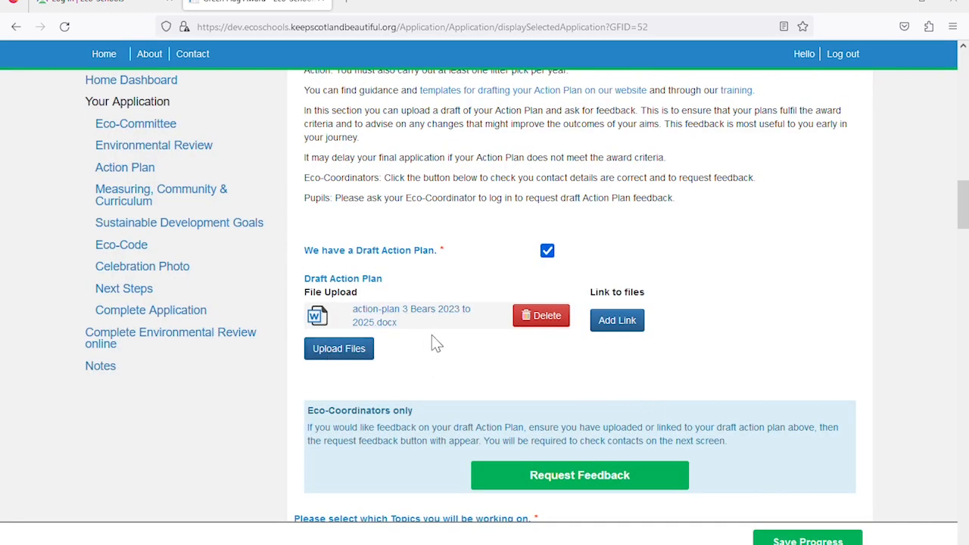
Add a file link field, then request feedback on the draft Action Plan
click(618, 320)
click(816, 321)
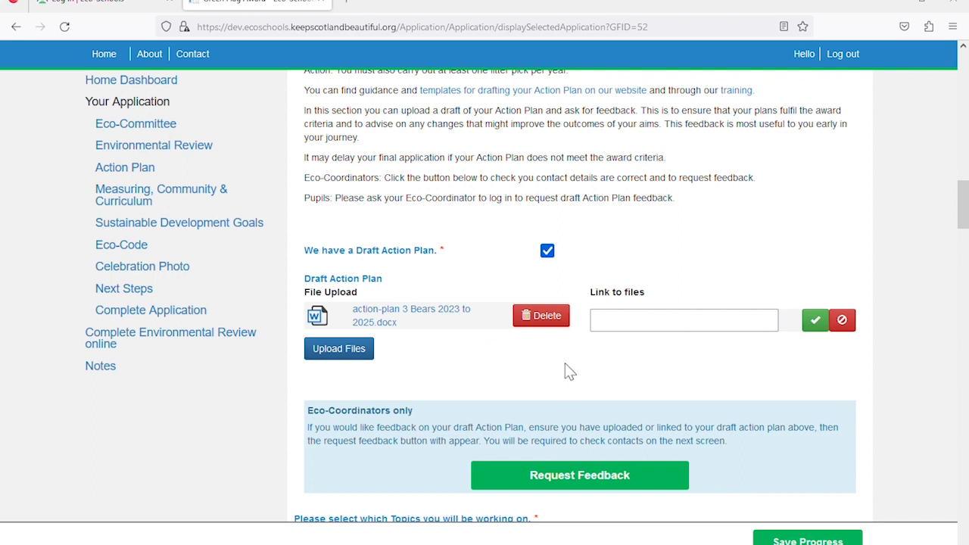
scroll(566, 370, down, 2)
scroll(568, 369, down, 1)
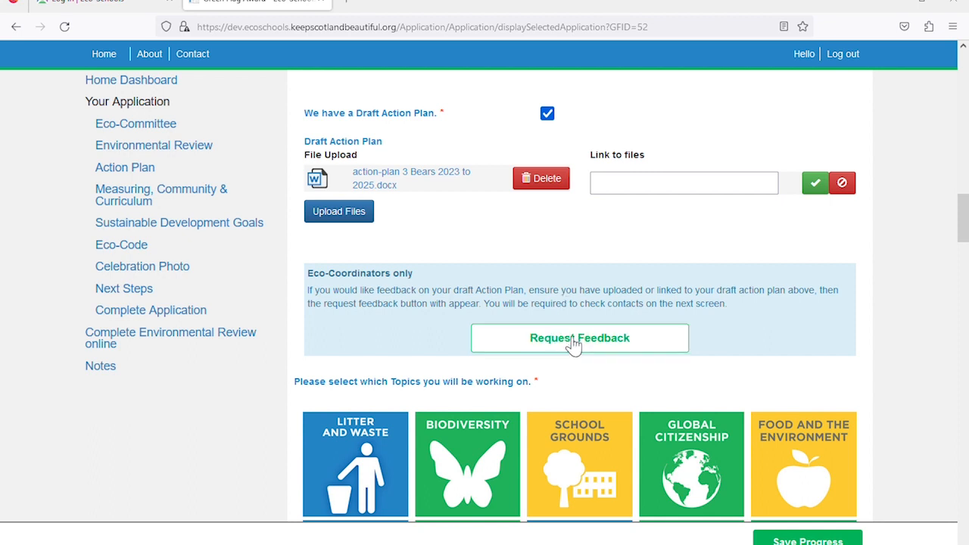
click(573, 343)
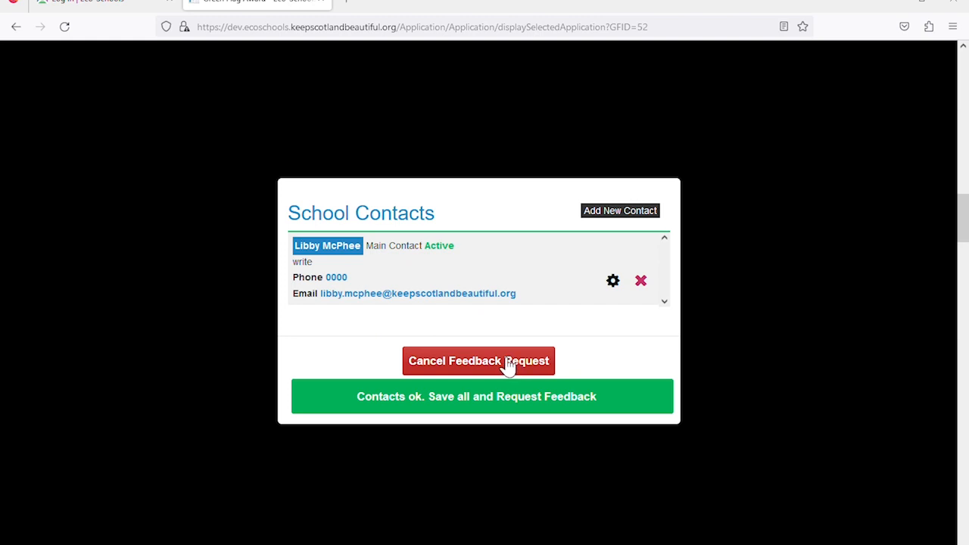
Confirm the contacts, save everything and request feedback on the draft Action Plan
click(478, 405)
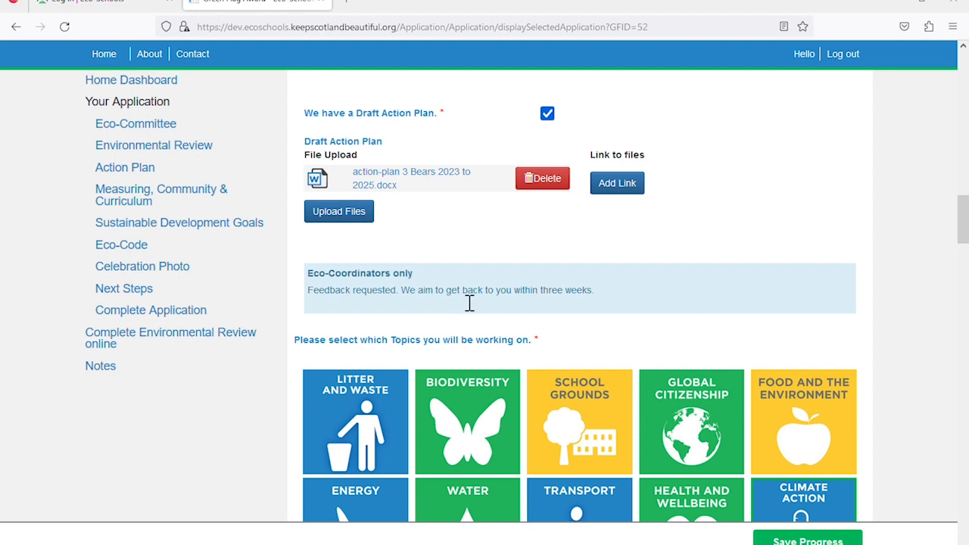
scroll(469, 301, up, 7)
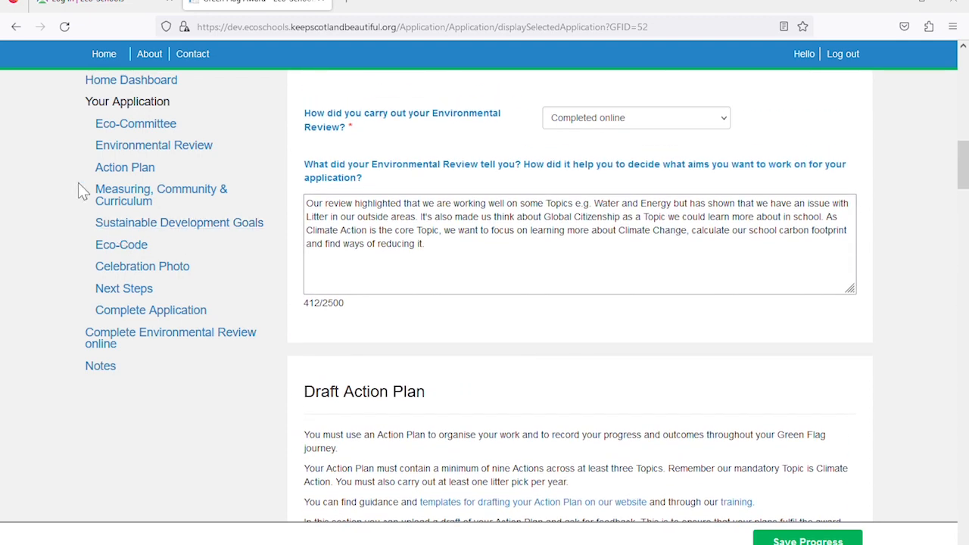
Return to the Home Dashboard and sign back in with the school account to see the feedback notice
click(132, 82)
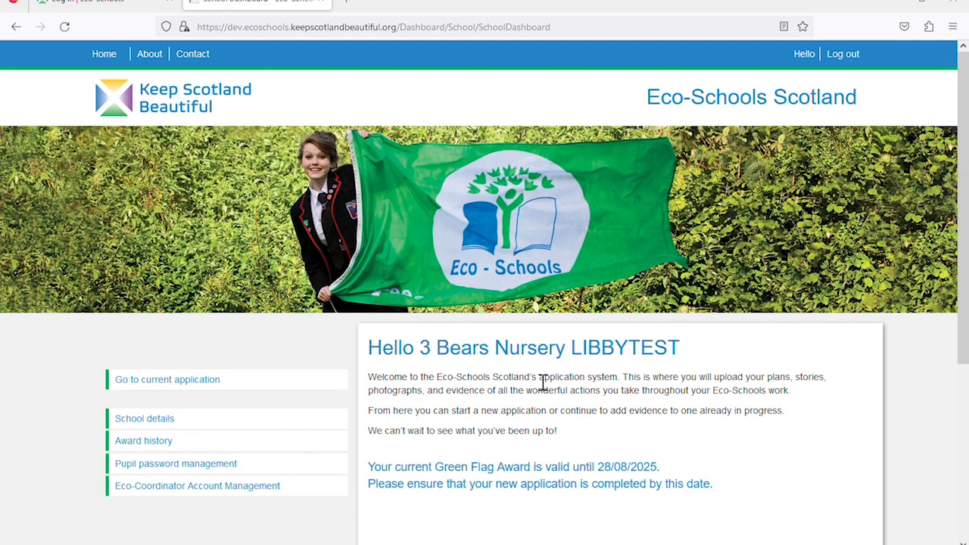
scroll(534, 378, down, 3)
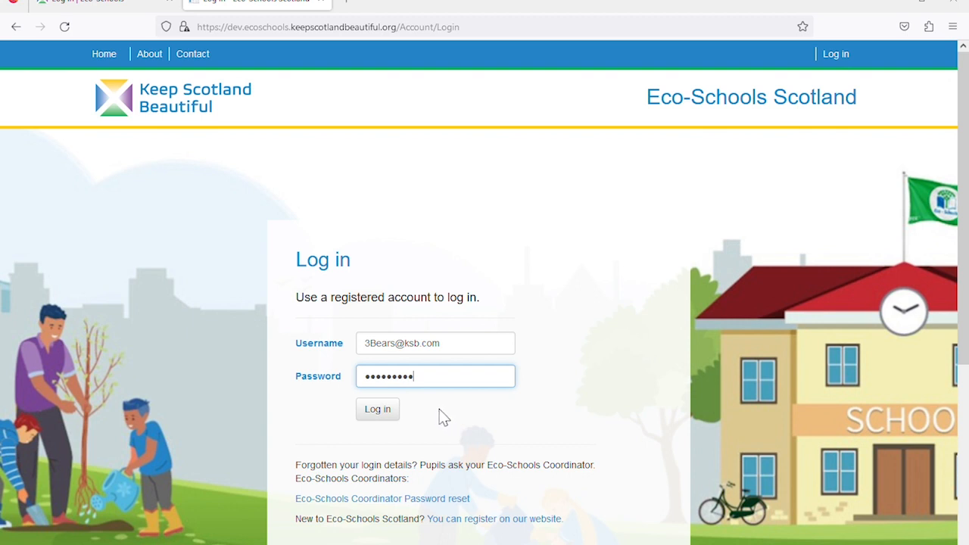
click(385, 416)
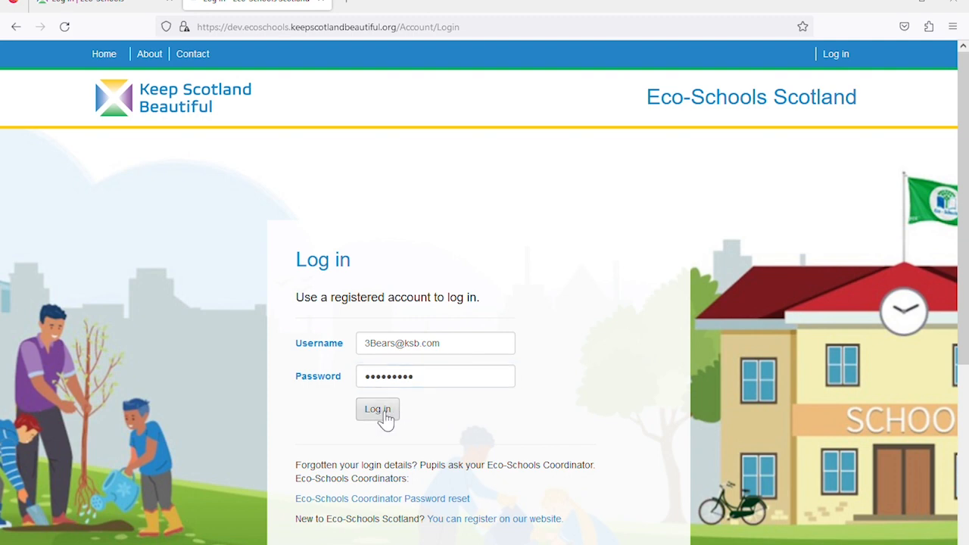
scroll(422, 419, down, 2)
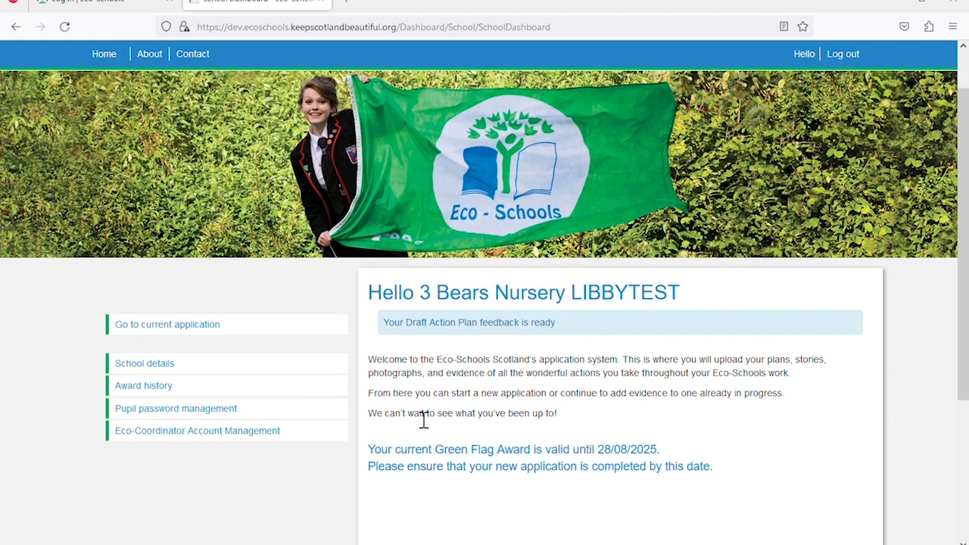
Follow the 'Your Draft Action Plan feedback is ready' link and scroll to the Feedback received box
click(465, 318)
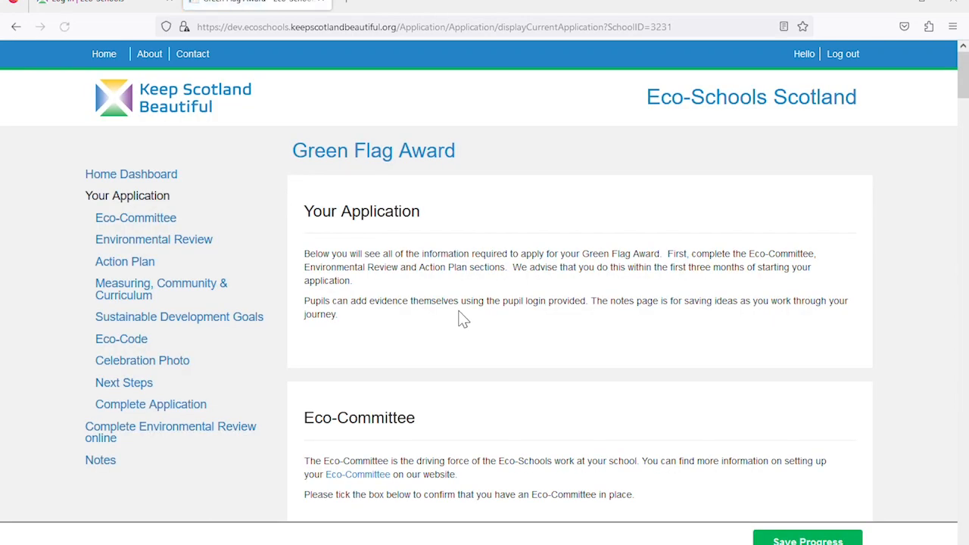
scroll(472, 318, down, 5)
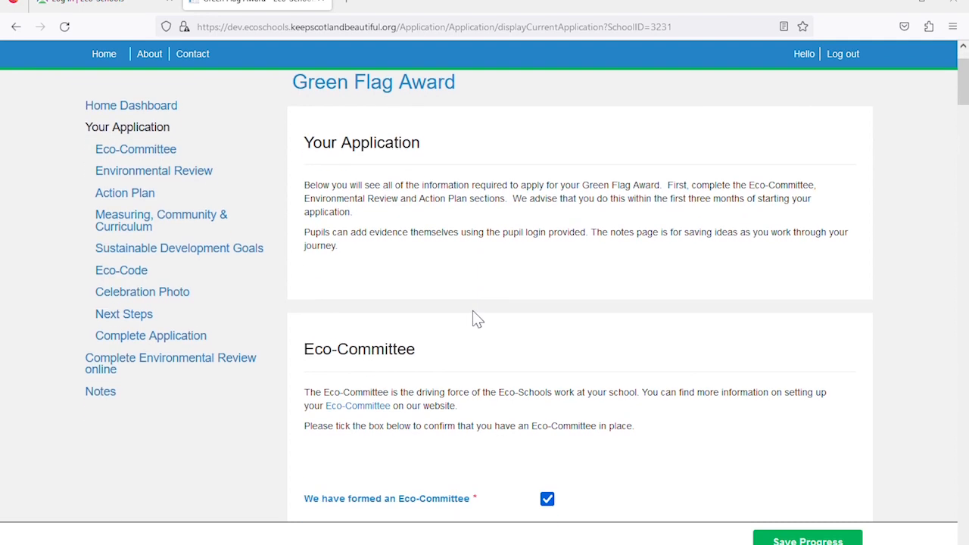
scroll(476, 318, down, 8)
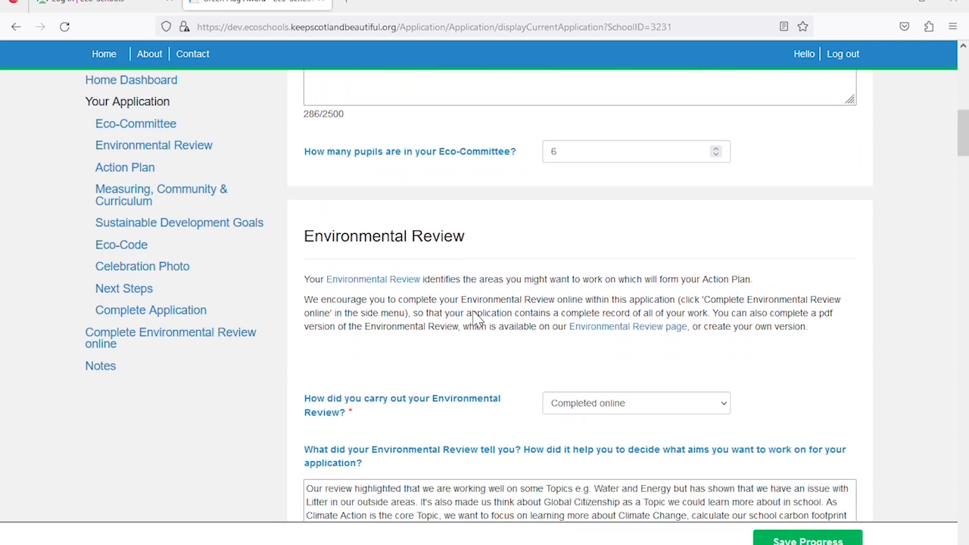
scroll(476, 318, down, 6)
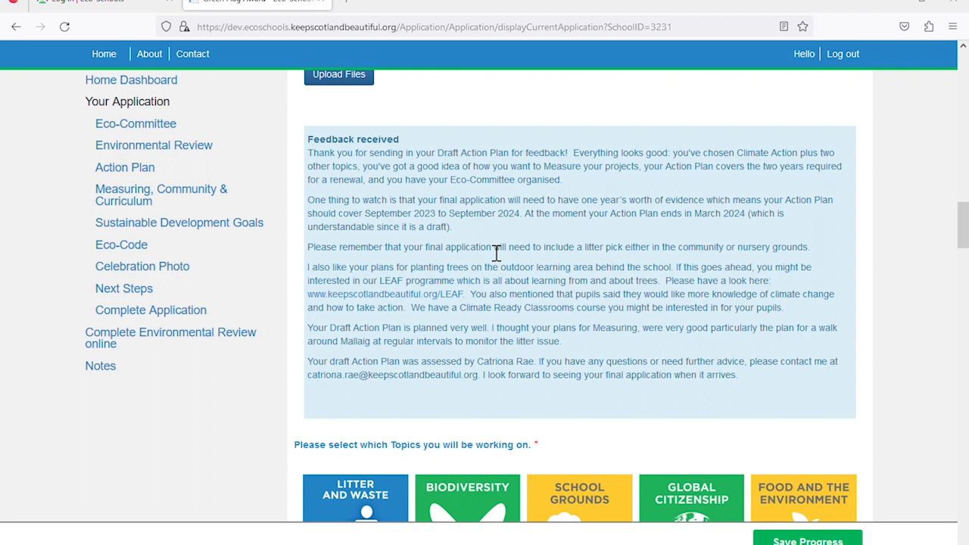
scroll(496, 253, down, 1)
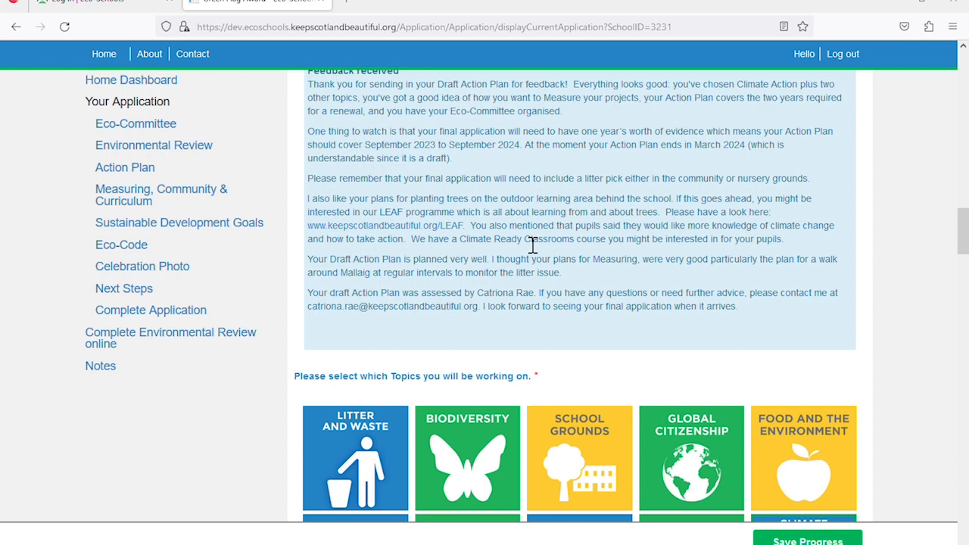
scroll(533, 244, down, 1)
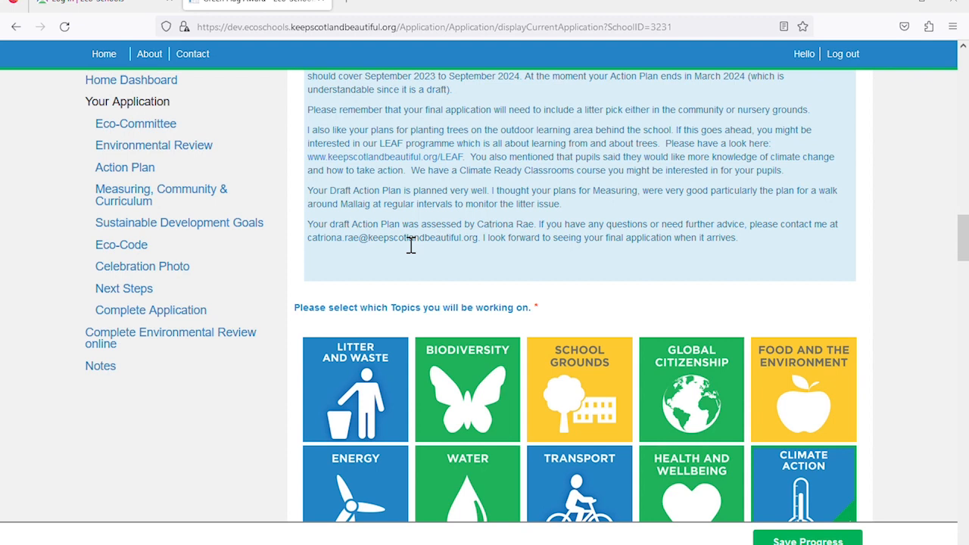
scroll(512, 236, up, 2)
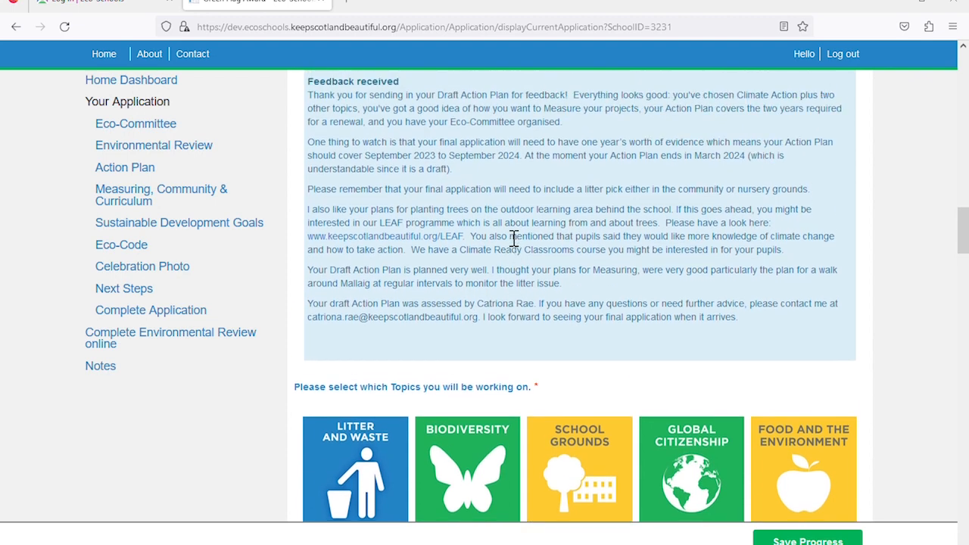
scroll(502, 231, up, 2)
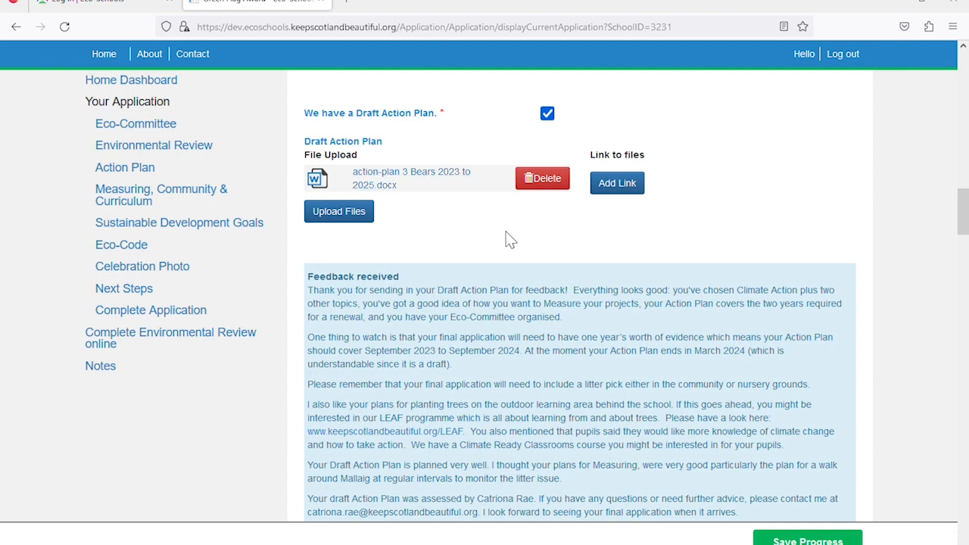
scroll(549, 242, down, 2)
scroll(554, 250, down, 2)
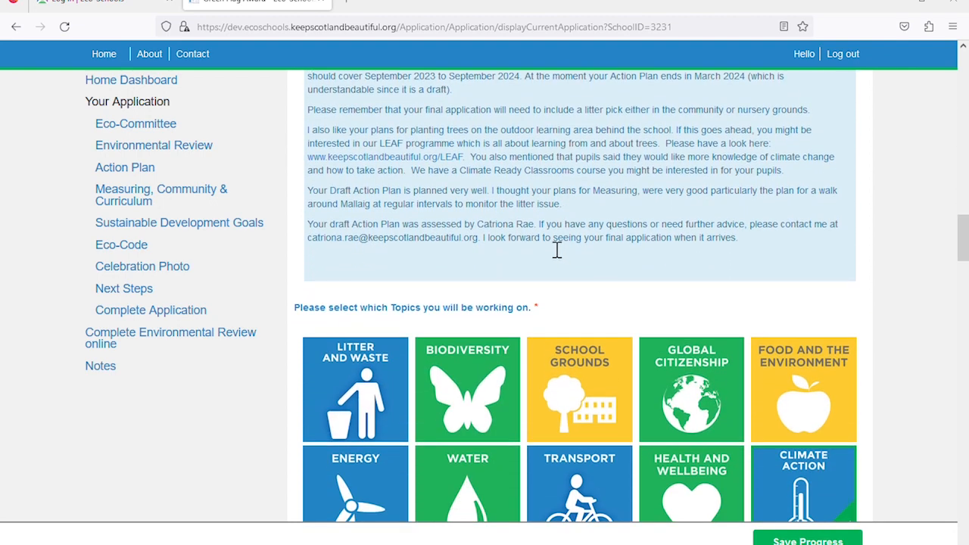
scroll(557, 250, down, 2)
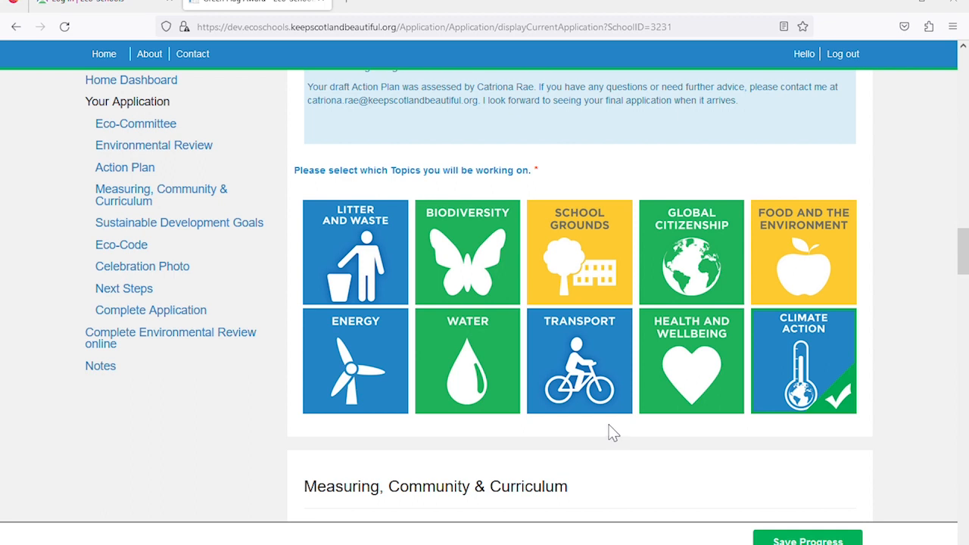
Tick the Litter and Waste, School Grounds and Biodiversity topic tiles alongside Climate Action
click(371, 269)
click(477, 260)
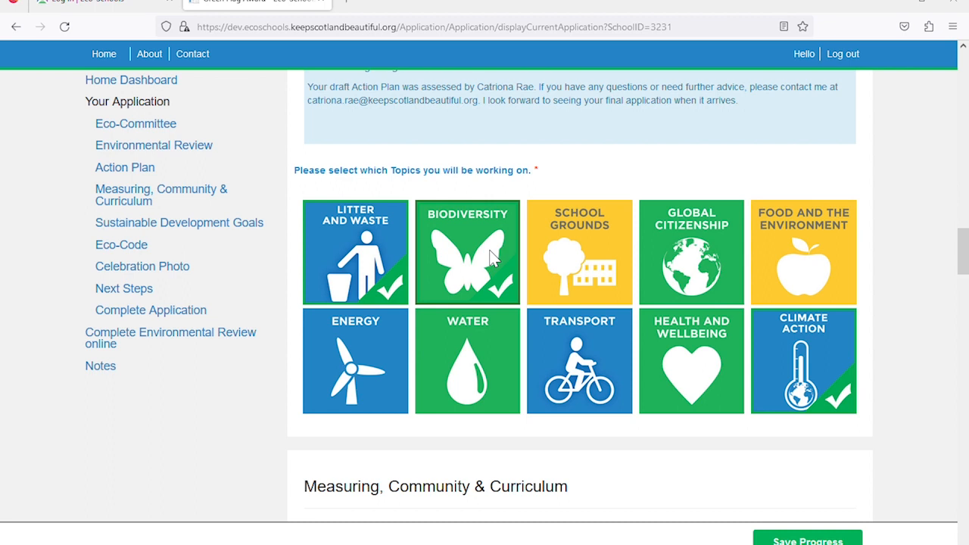
click(492, 257)
click(612, 255)
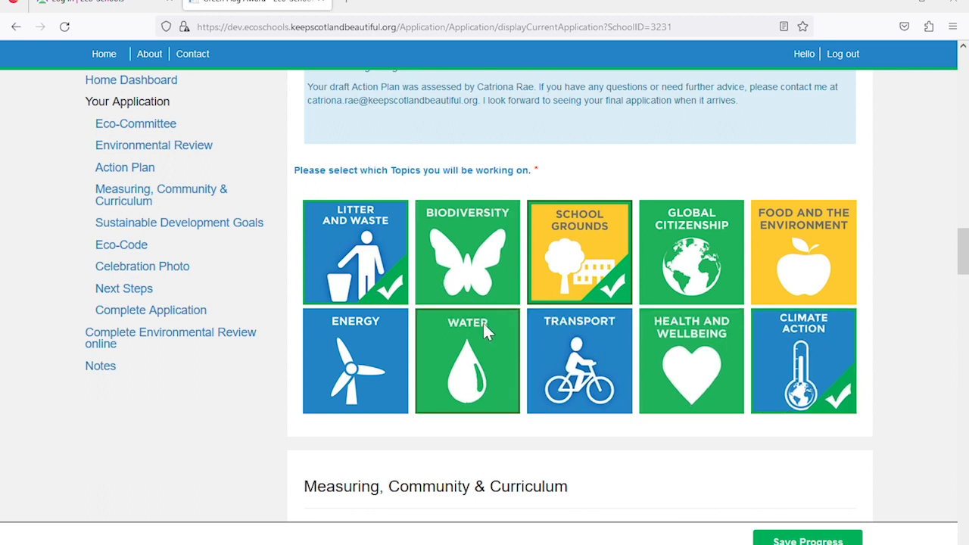
click(492, 271)
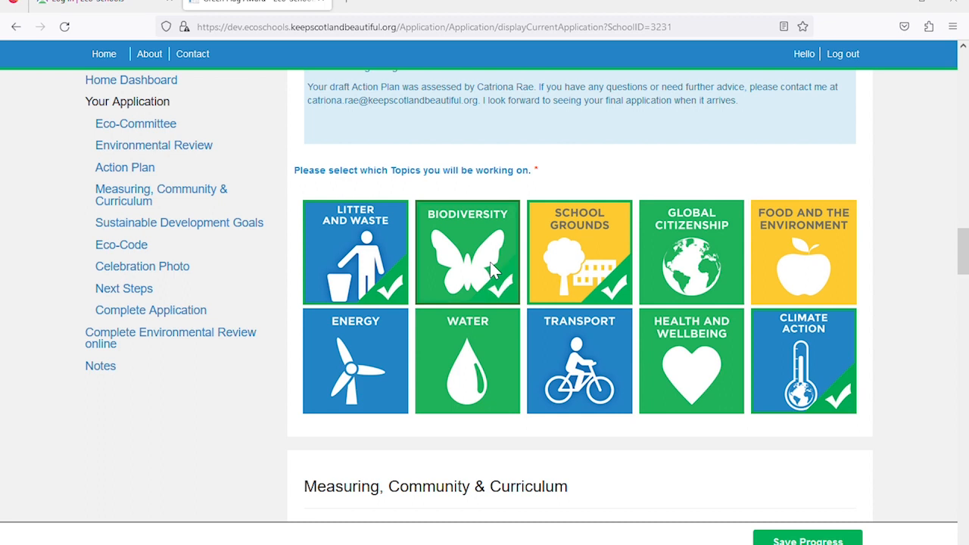
scroll(492, 271, down, 5)
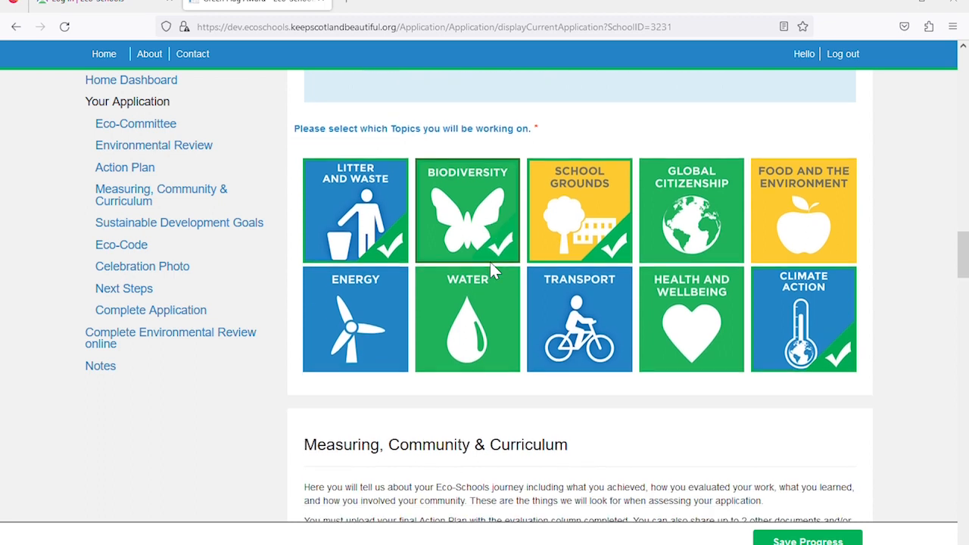
scroll(493, 271, down, 2)
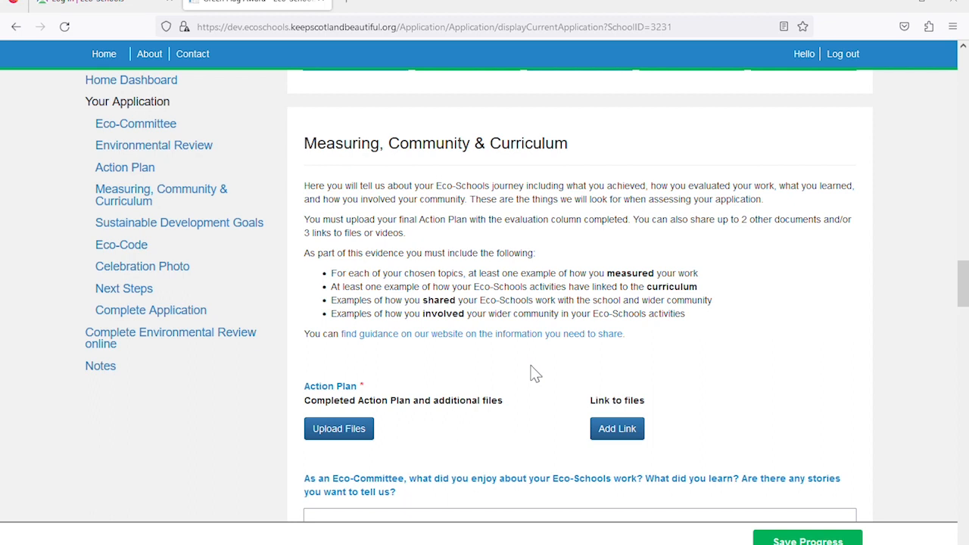
scroll(532, 371, down, 2)
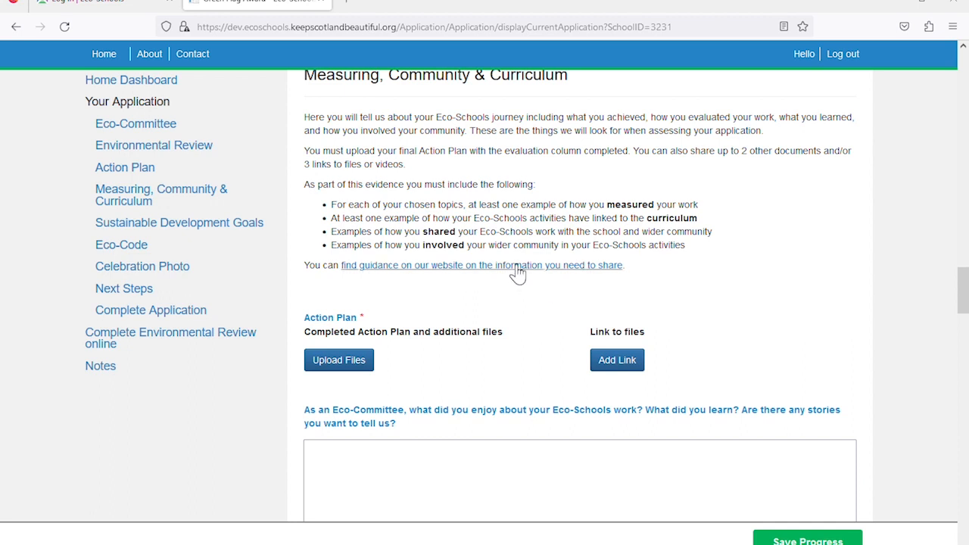
scroll(517, 272, down, 2)
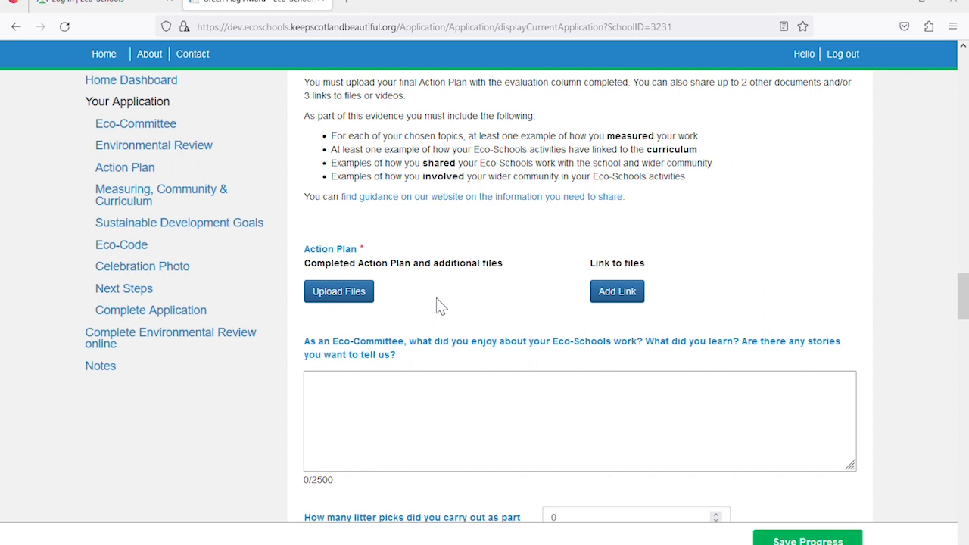
Upload 'action-plan 3 Bears 2023 to 2025.docx' as the completed Action Plan evidence
click(355, 300)
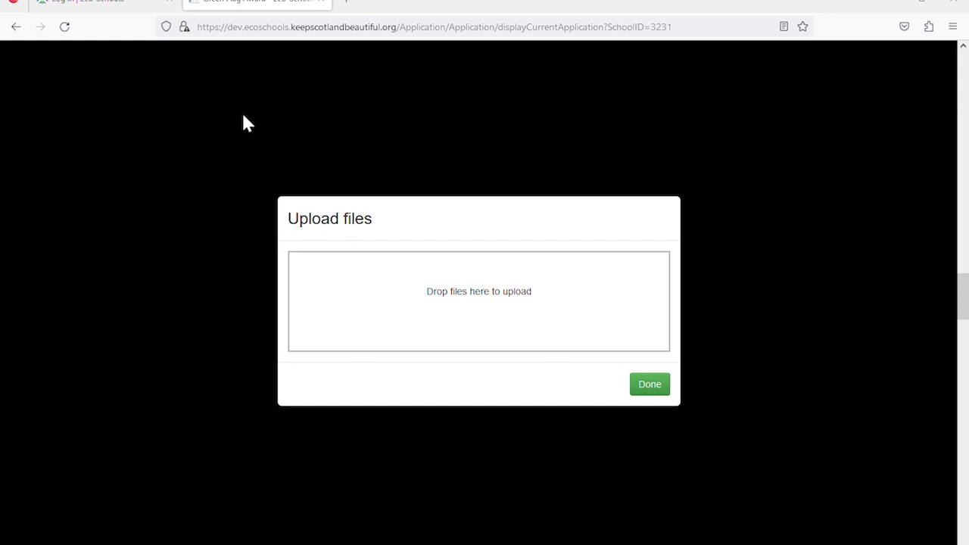
click(372, 292)
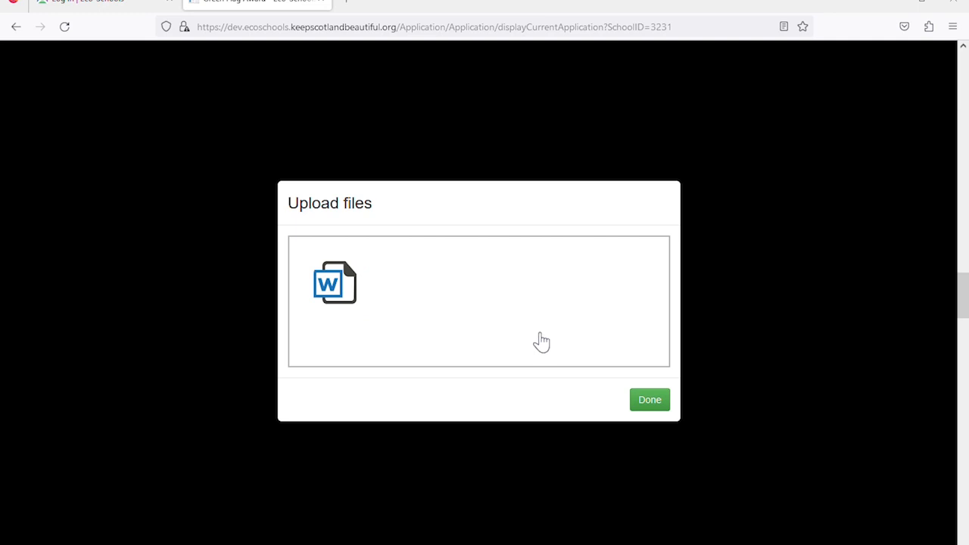
click(664, 404)
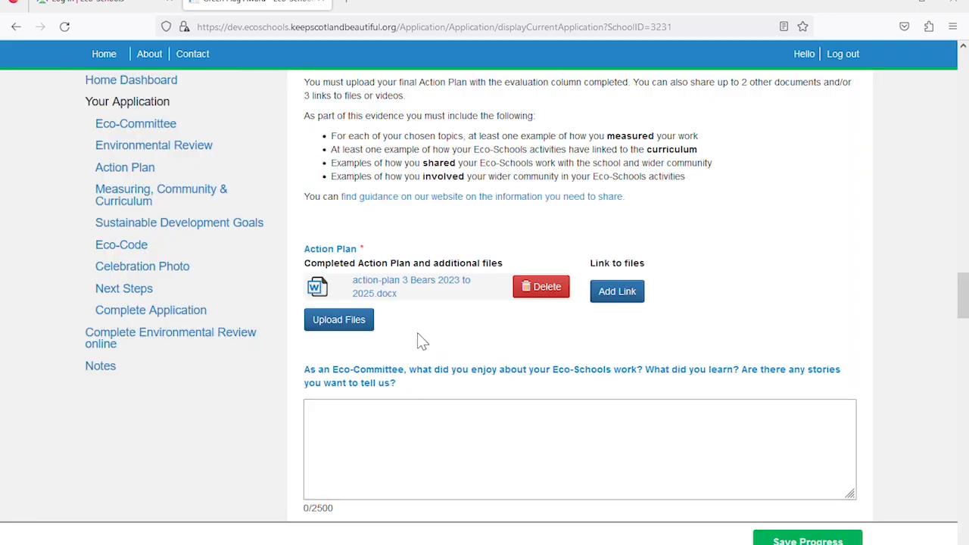
Upload '3 bears application 2.pptx' as extra evidence after the 8.5 MB file is rejected
click(351, 336)
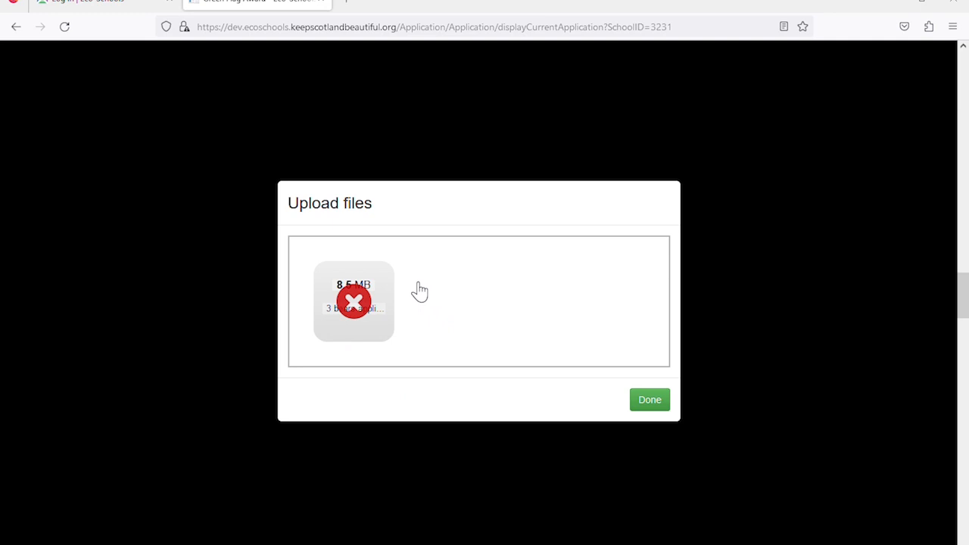
mouse_move(362, 306)
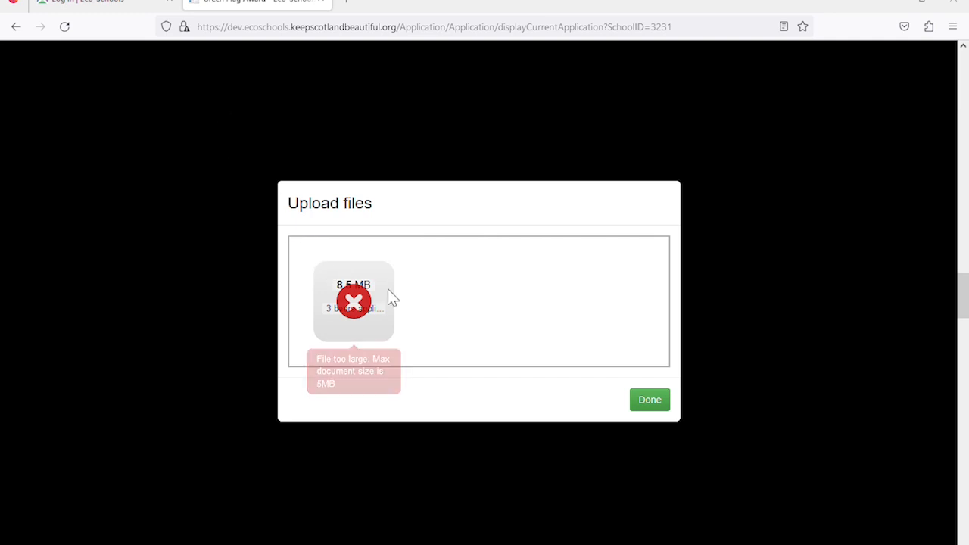
drag(387, 289, 480, 338)
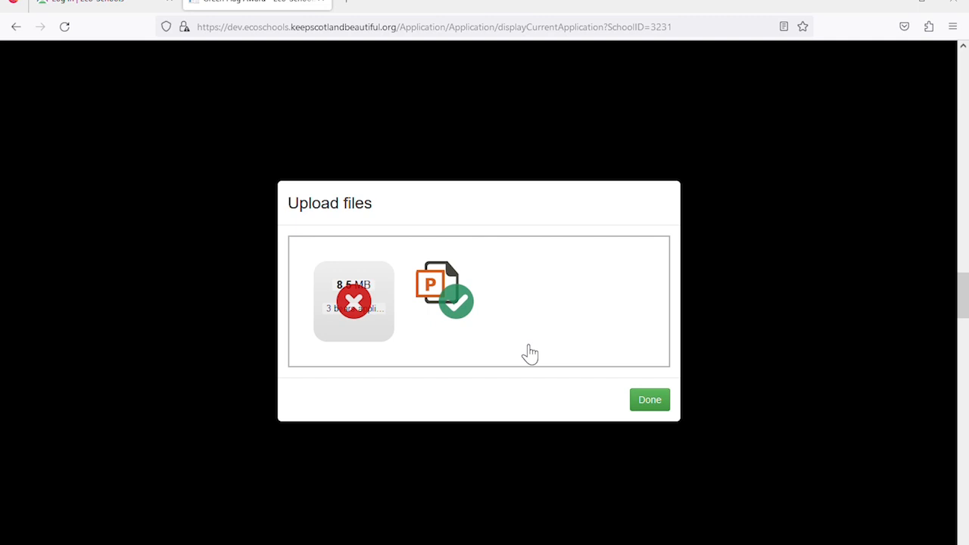
click(639, 401)
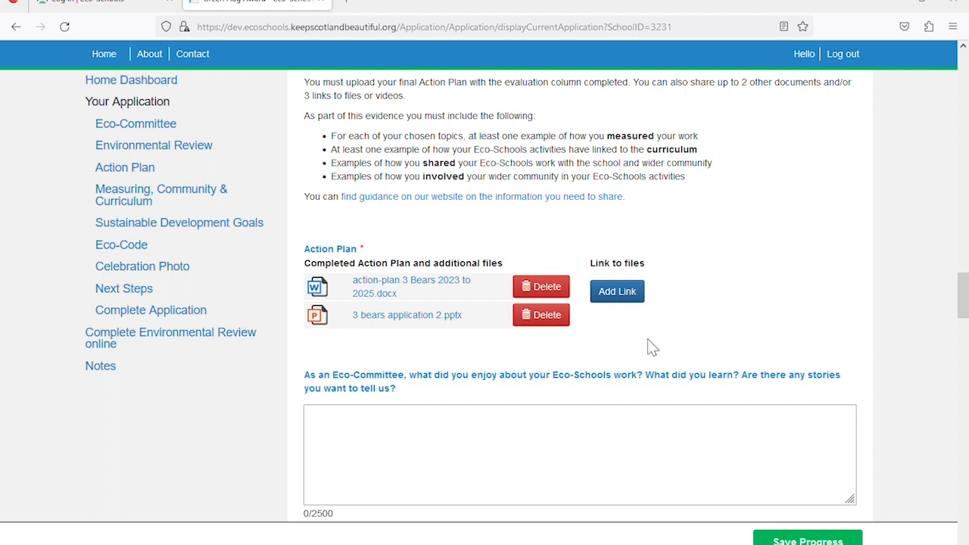
click(632, 296)
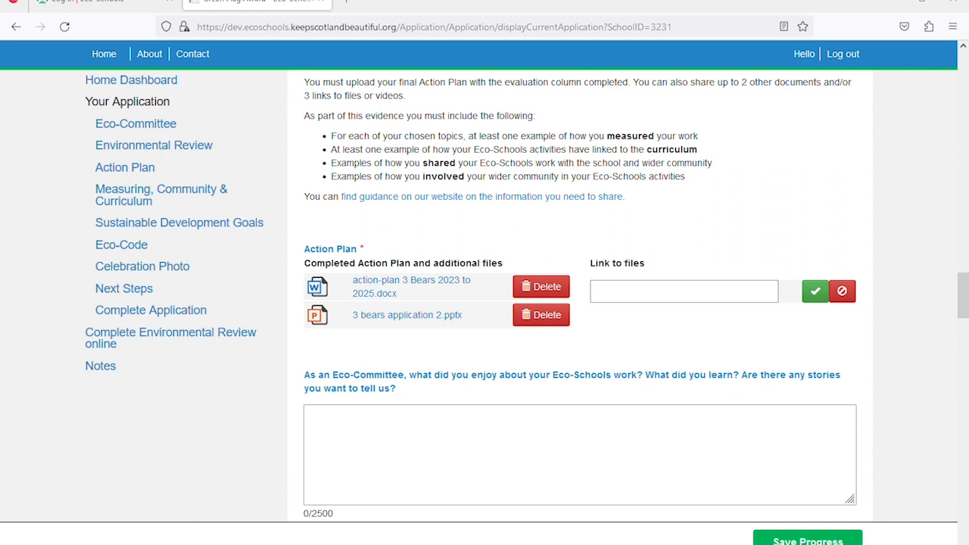
click(661, 300)
text(https://sway.office.com/)
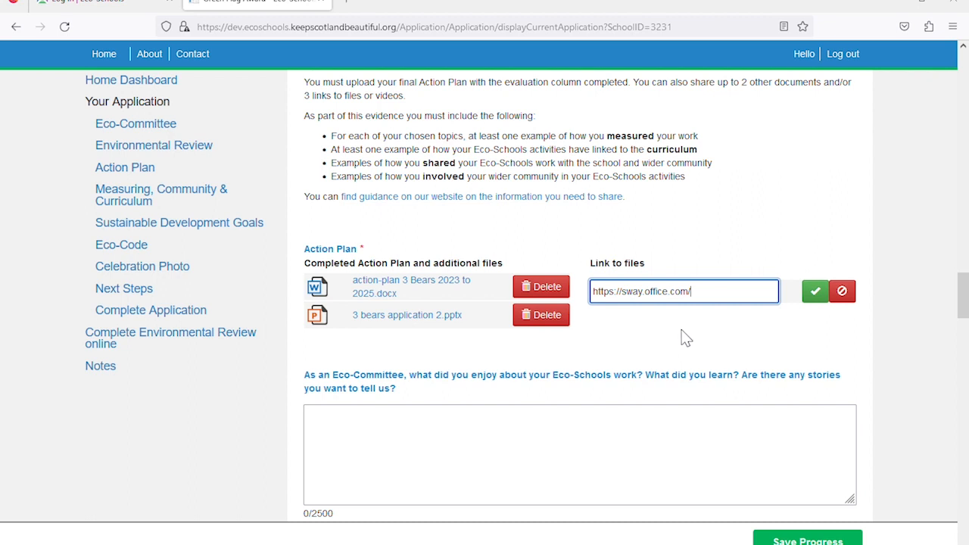
click(815, 294)
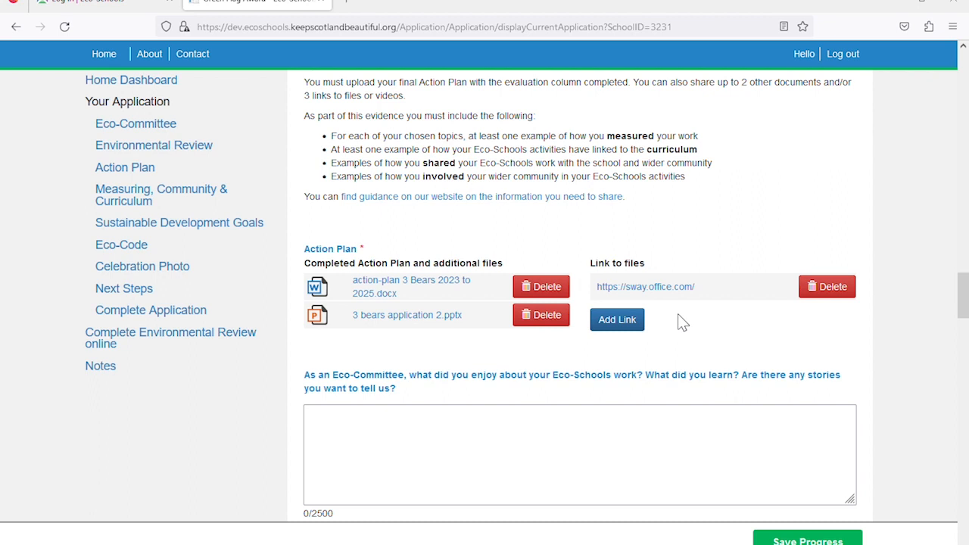
Paste the 216-character answer about charity visits and growing food into the Eco-Committee question
scroll(681, 322, down, 2)
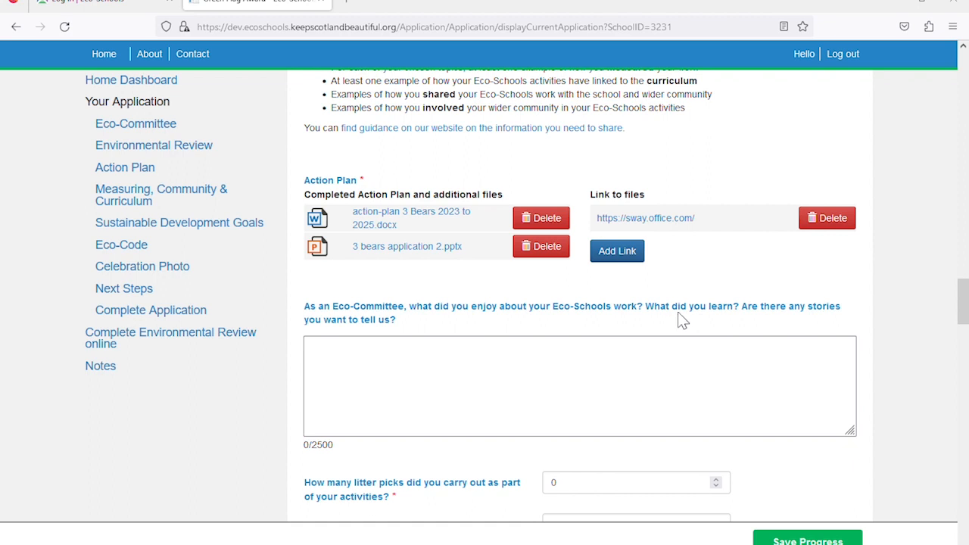
scroll(681, 322, down, 2)
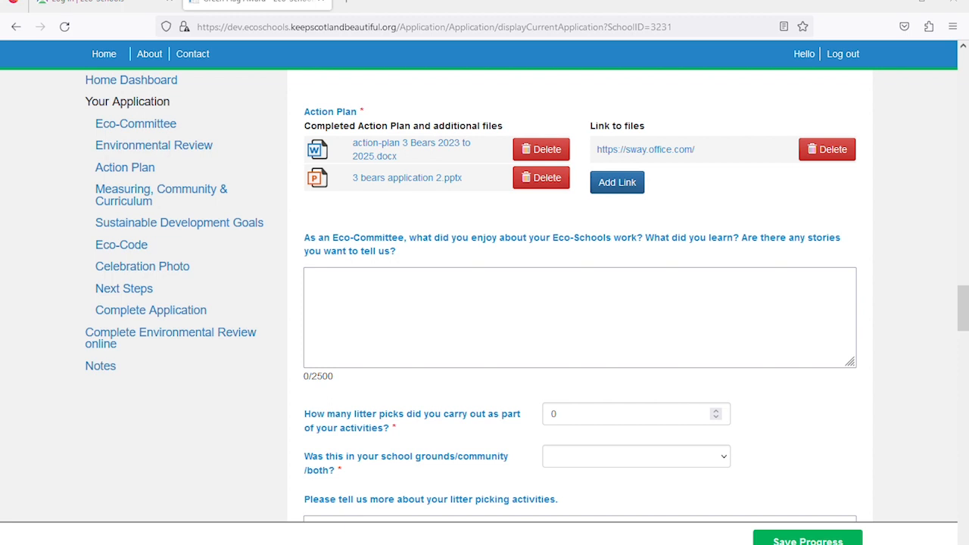
click(608, 303)
text(We enjoyed working with our local community and meeting people from charities who visited us to tell us about their work. Our junior classes liked growing their own food in the garden and trying locally grown apples.)
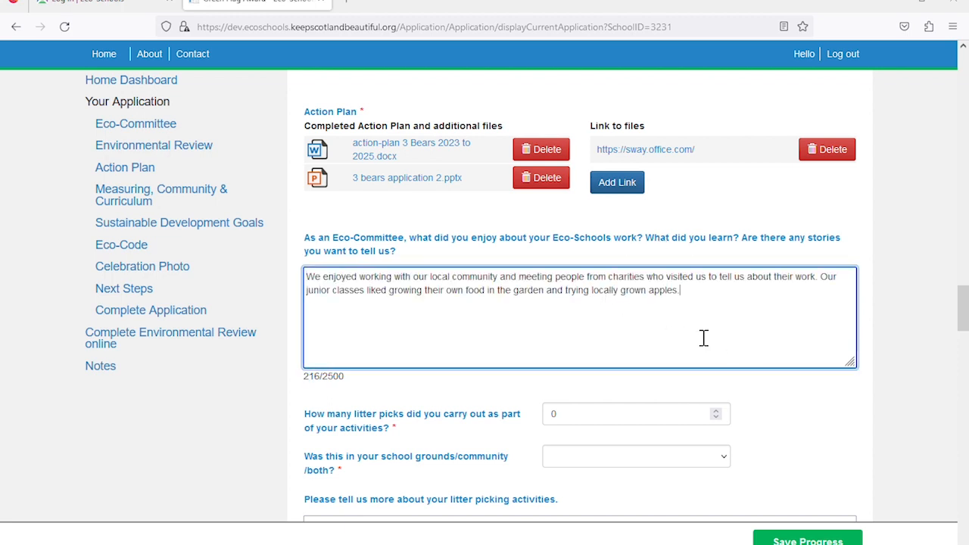
scroll(703, 338, down, 1)
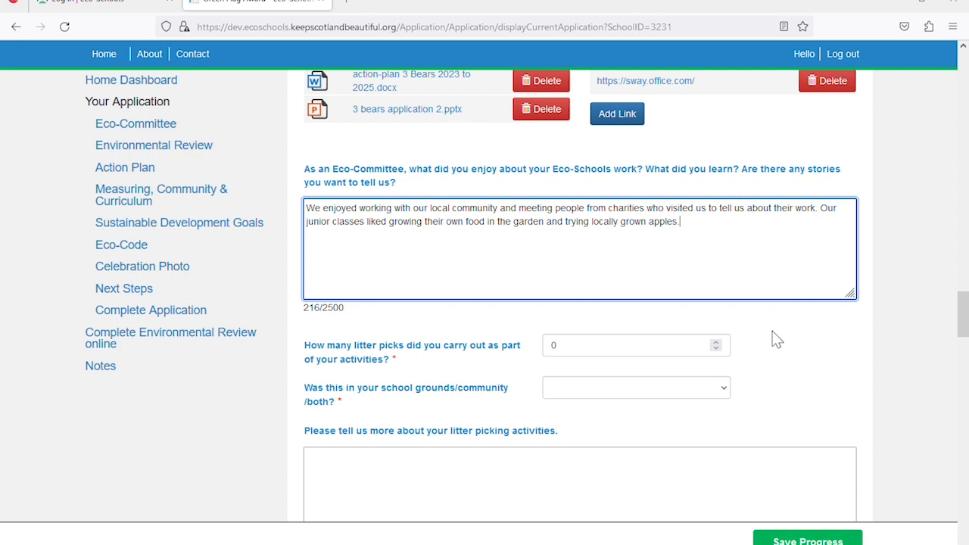
Set the number of litter picks to 10 with location Both
scroll(776, 339, down, 2)
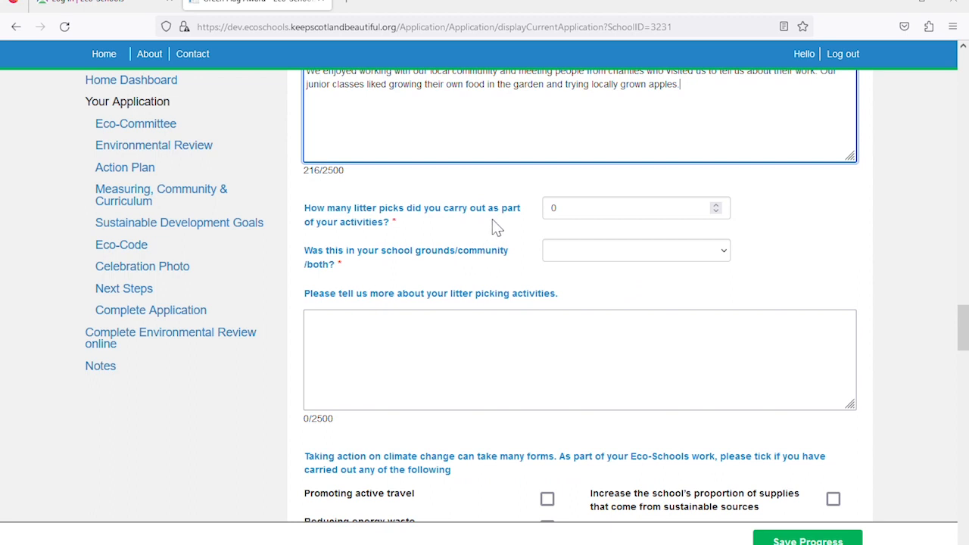
click(586, 219)
double_click(560, 219)
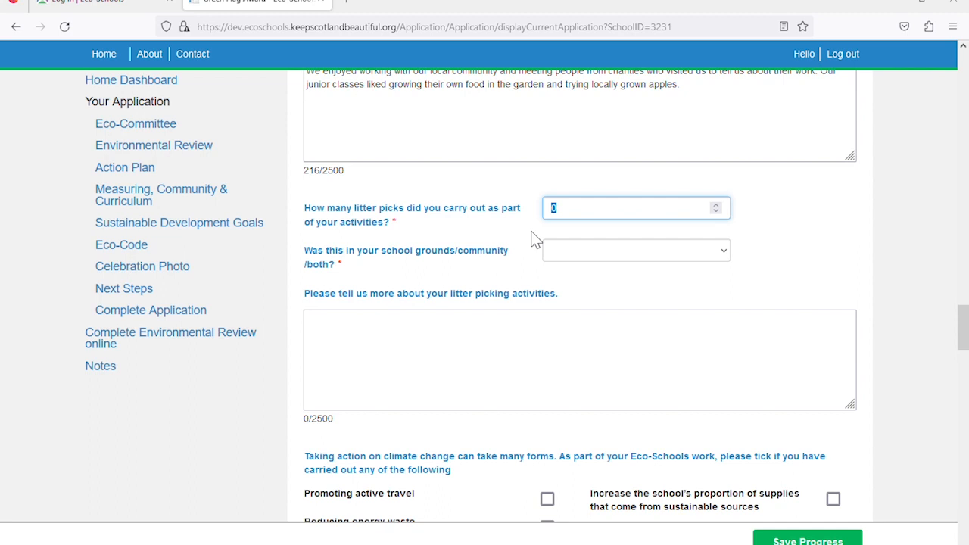
text(10)
click(533, 240)
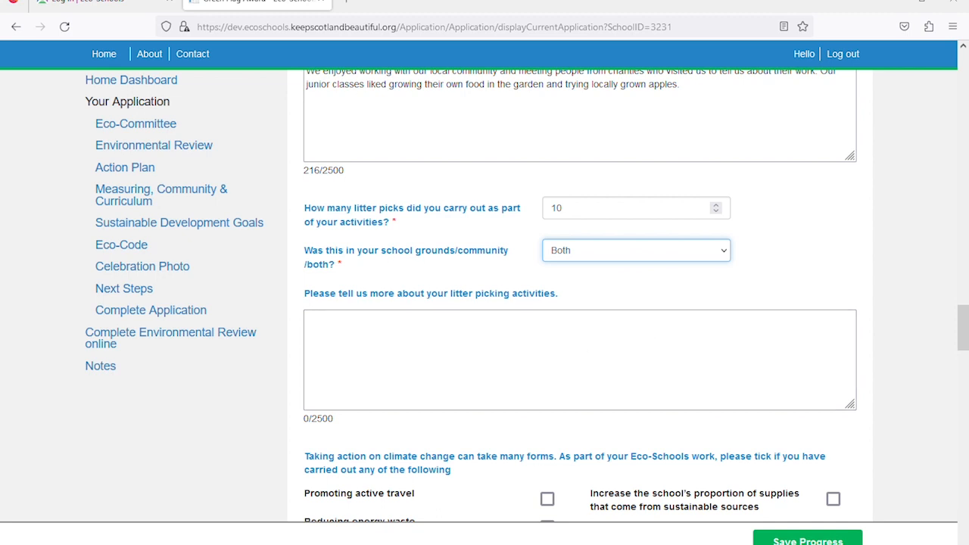
key(alt+Tab)
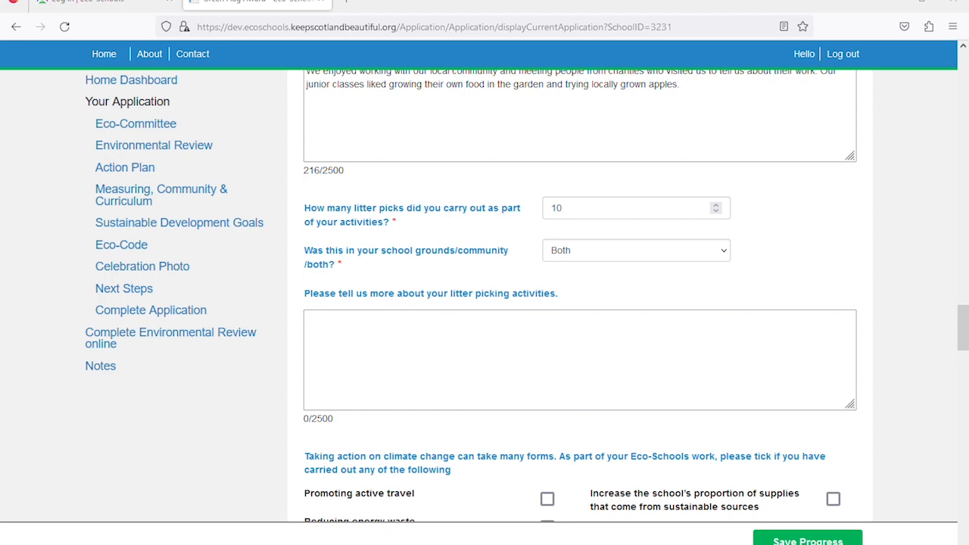
Paste the 231-character plastic-bottle campaign description into the litter-activities answer
click(664, 329)
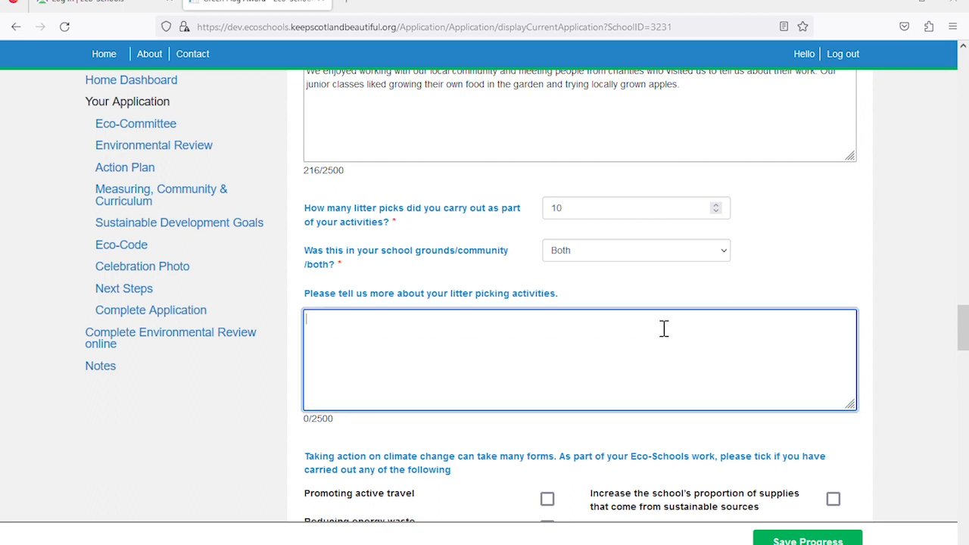
text(We enjoyed the litter picks. We were surprised about how much litter is blown into out playground from outside and we saw a lot of plastic water bottles littered. This led us to carrying out a campaign to use fewer plastic bottles.)
scroll(638, 364, down, 2)
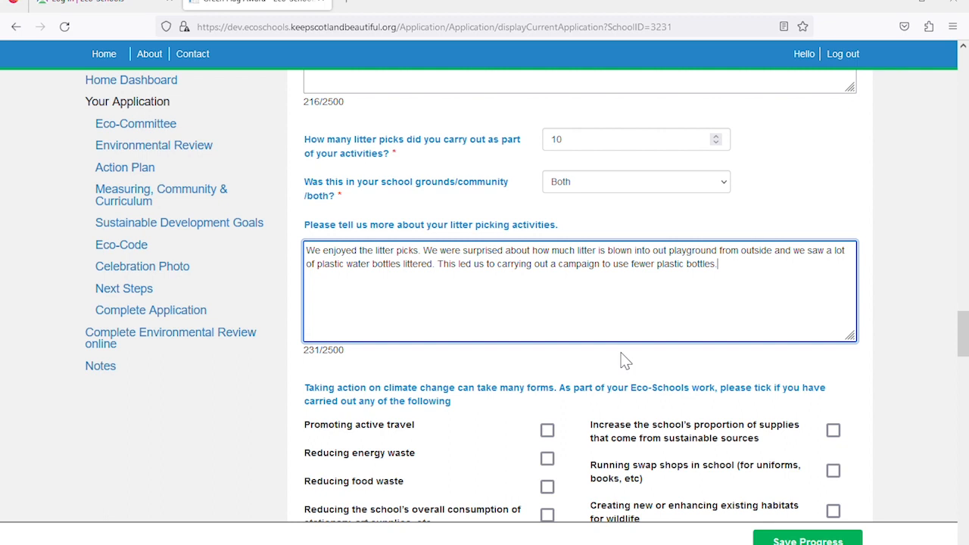
Tick 'Reducing food waste' and 'Running swap shops in school' as climate actions
scroll(622, 361, down, 3)
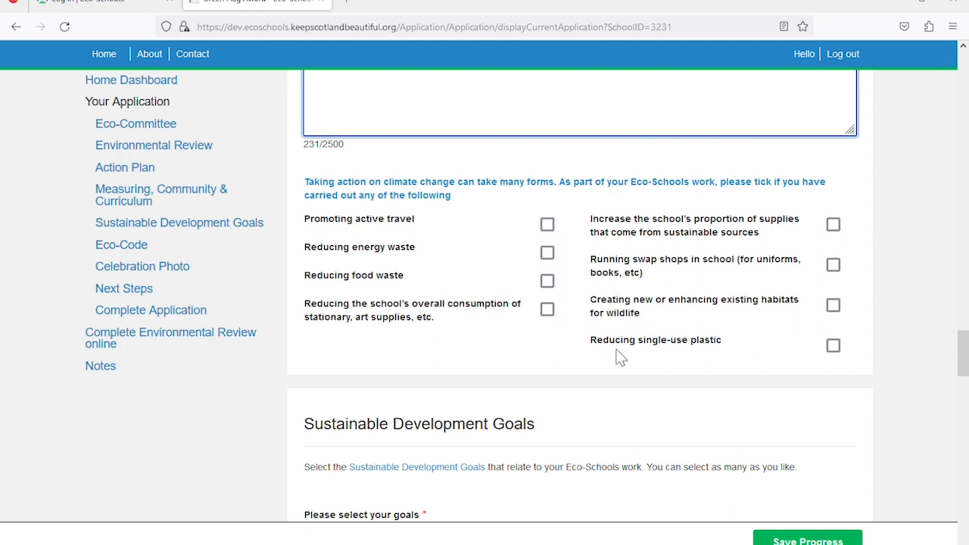
click(547, 282)
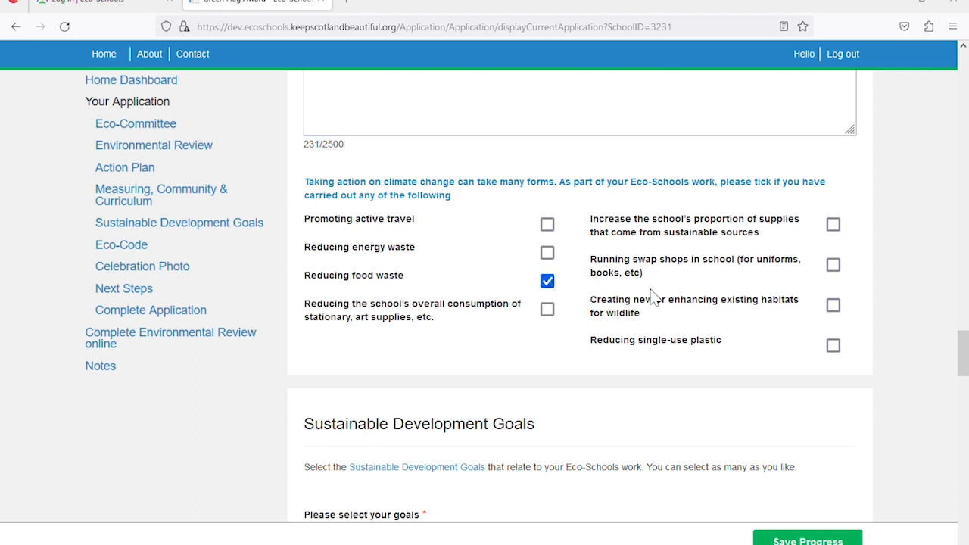
click(832, 266)
scroll(655, 431, up, 1)
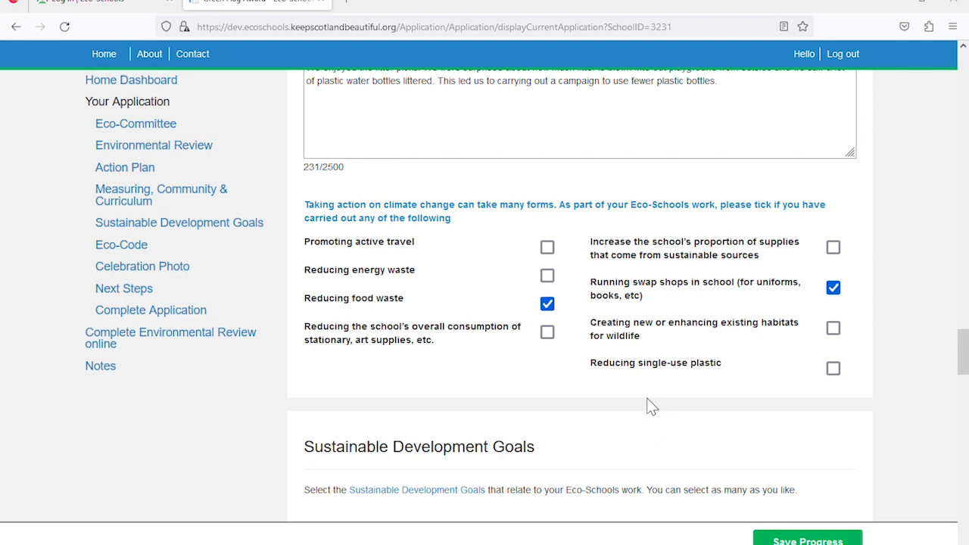
scroll(648, 402, down, 5)
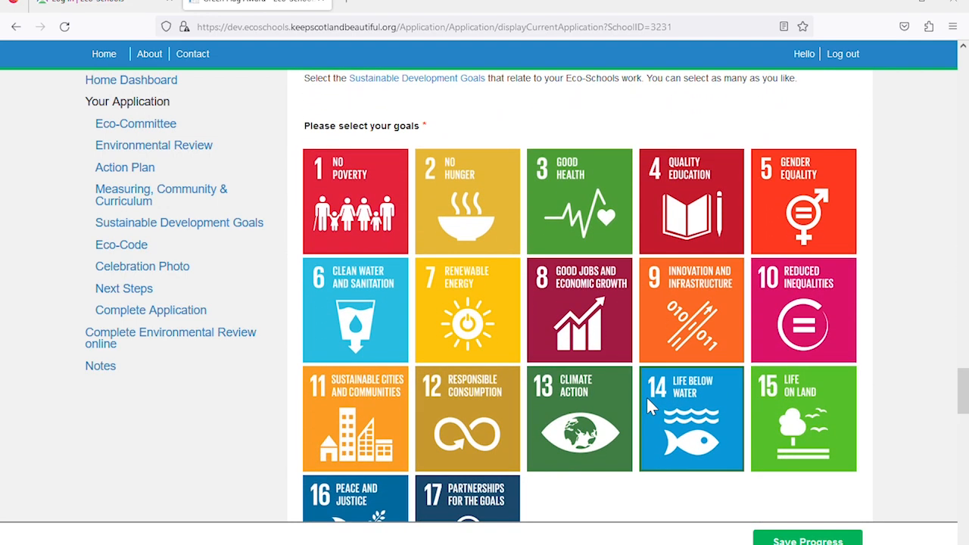
scroll(646, 396, up, 1)
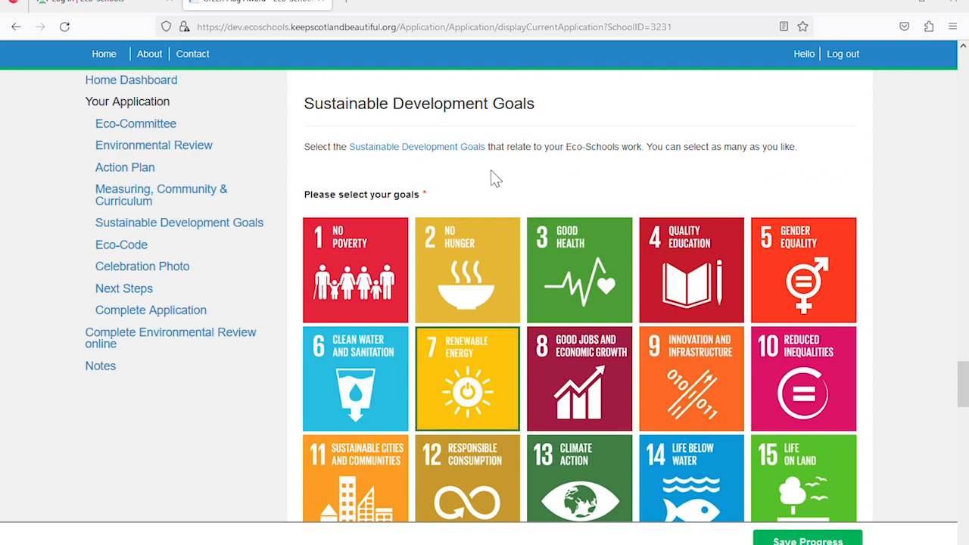
click(558, 233)
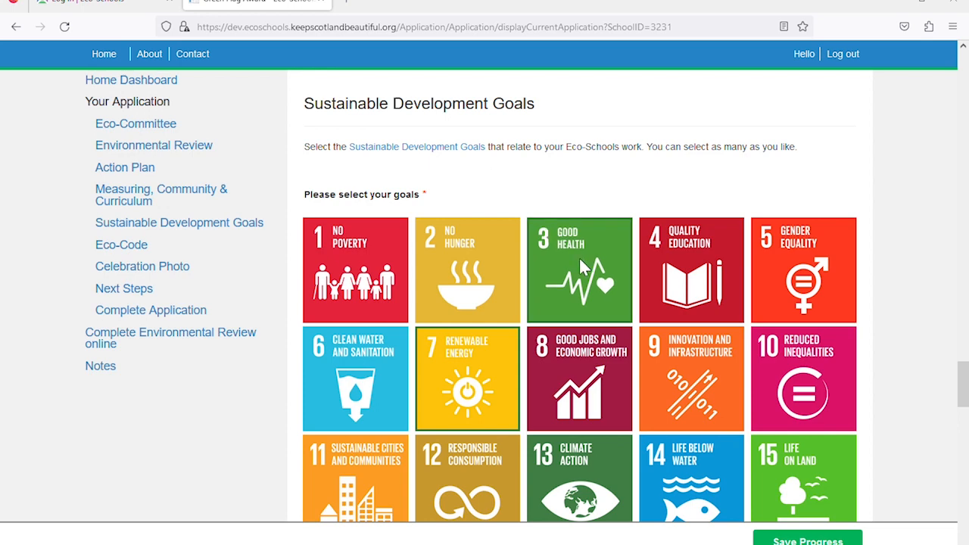
click(574, 351)
click(491, 359)
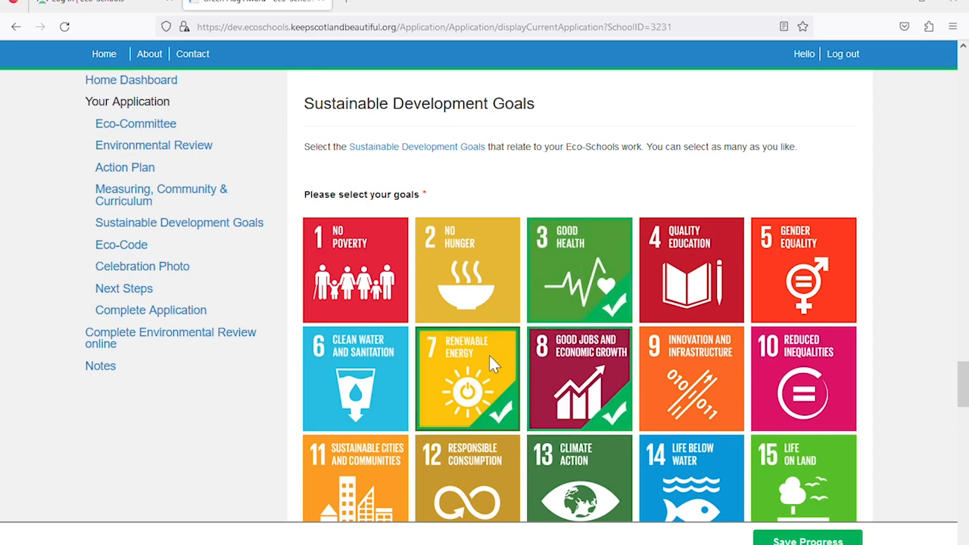
click(489, 355)
click(564, 355)
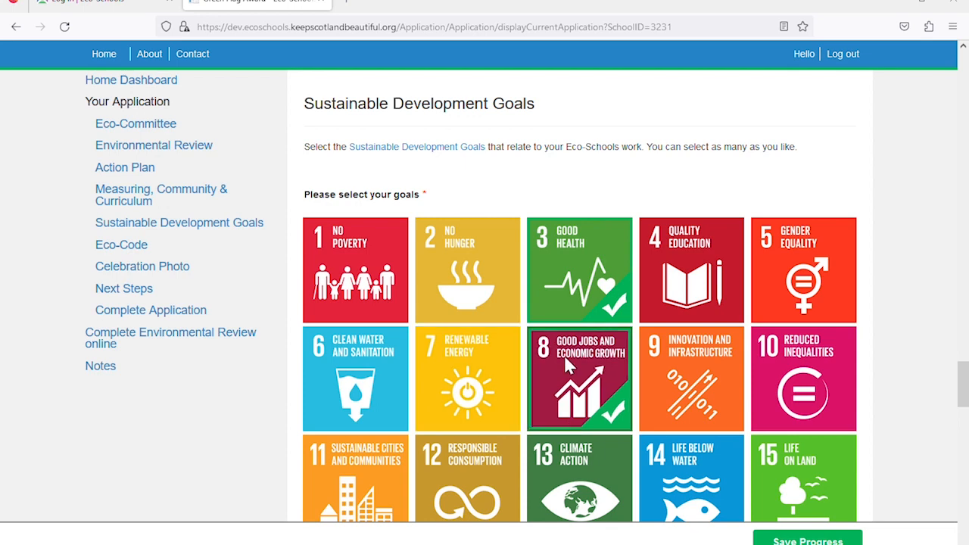
click(581, 280)
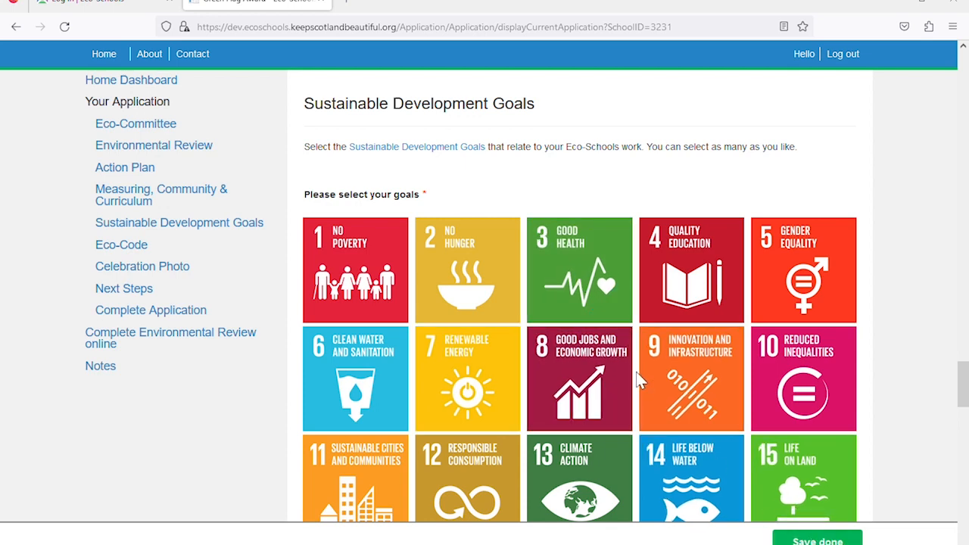
scroll(635, 378, down, 5)
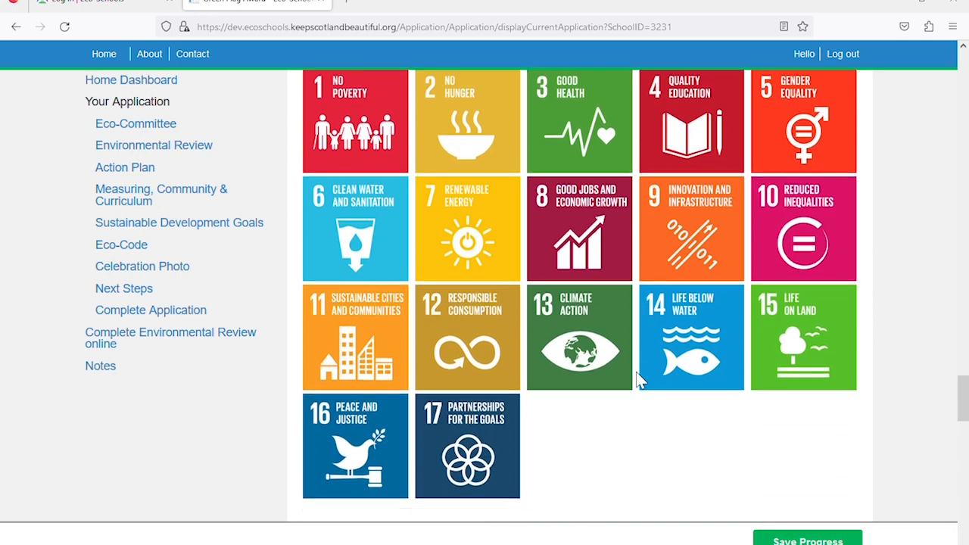
scroll(636, 372, down, 3)
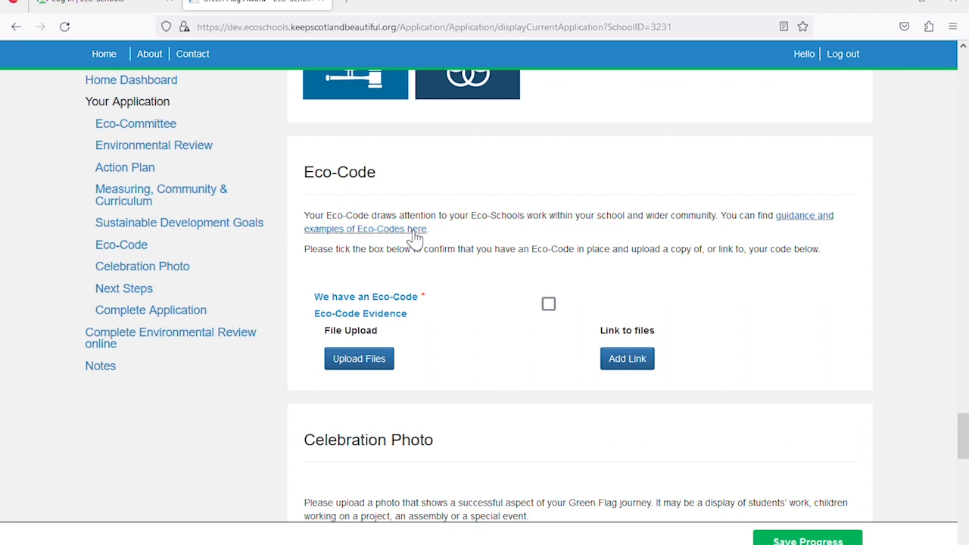
Tick 'We have an Eco-Code' and move down to the Celebration Photo section
click(549, 305)
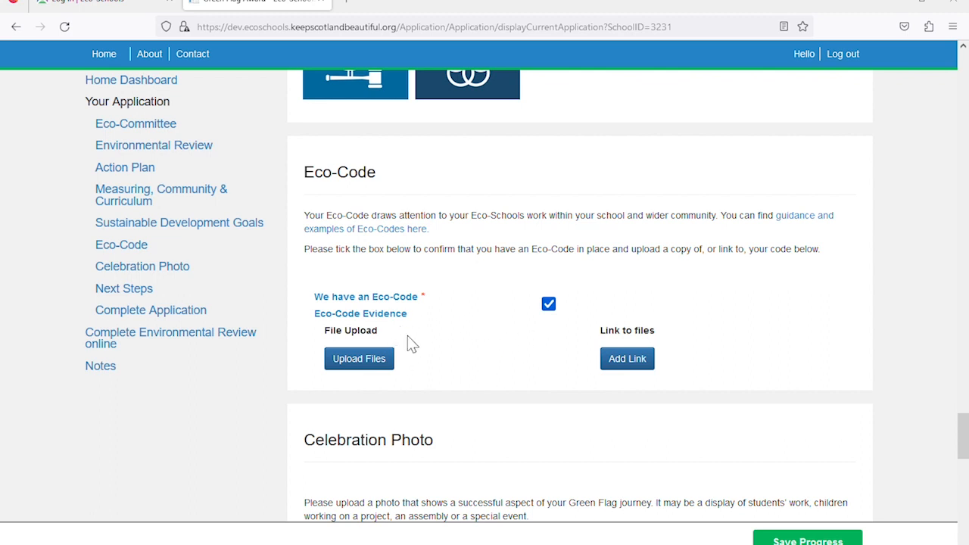
scroll(486, 361, down, 2)
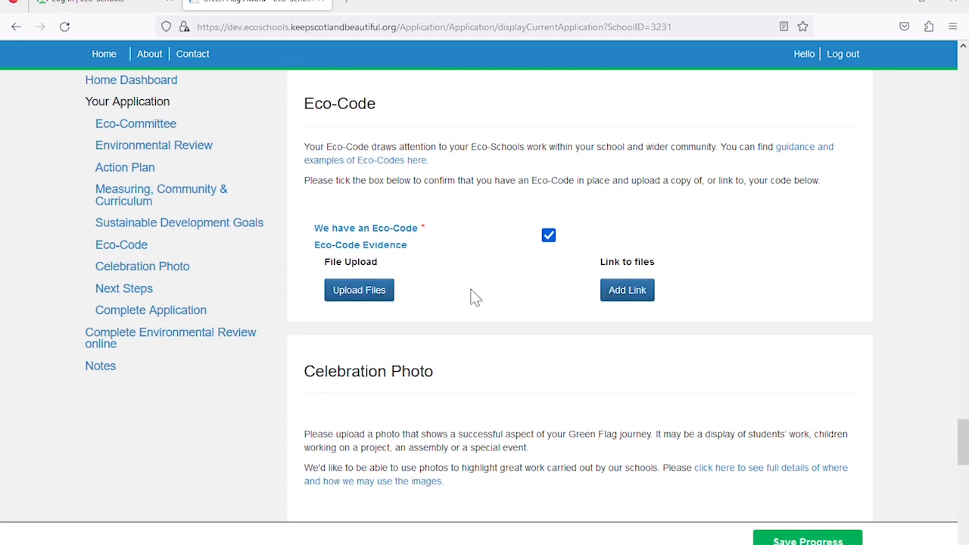
scroll(470, 296, down, 3)
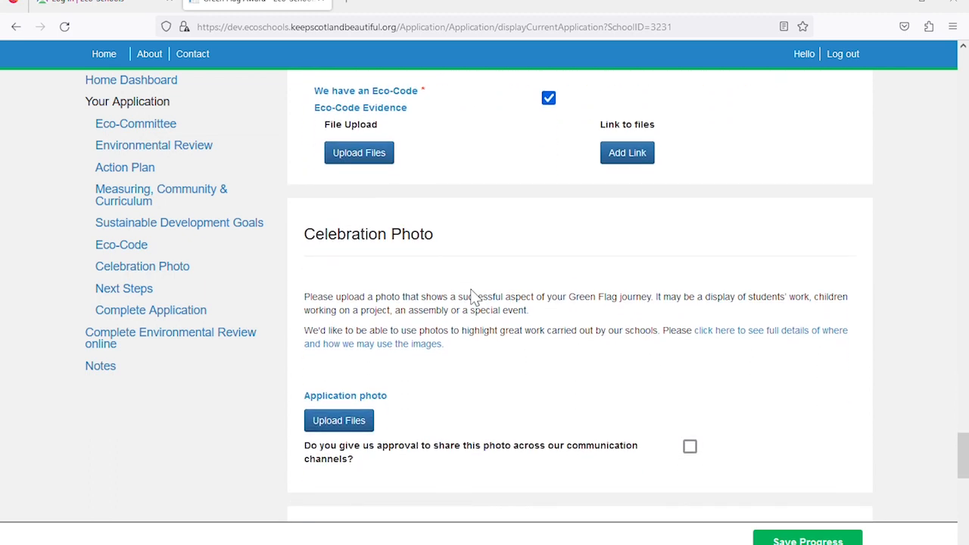
scroll(470, 295, down, 1)
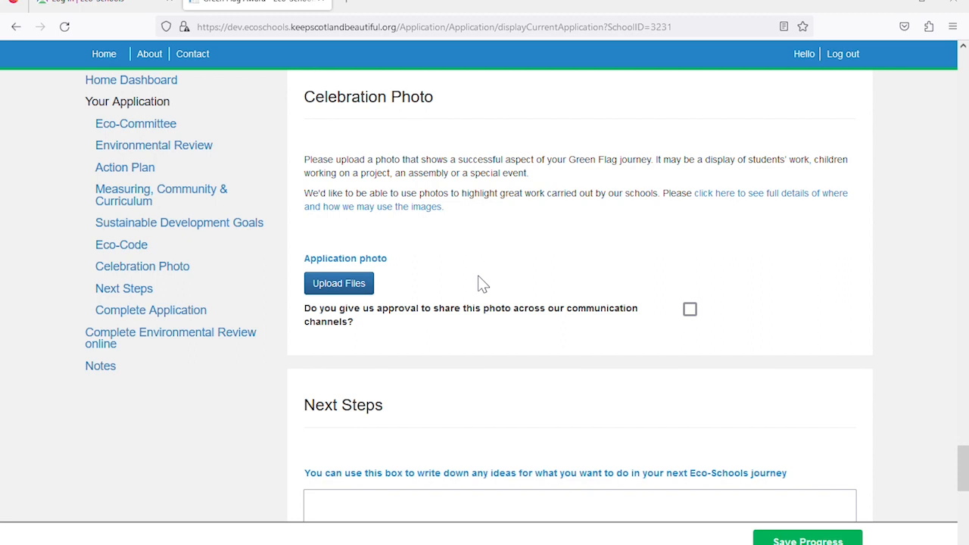
Upload 'Green flag photo.jpg' as the celebration photo and tick approval to share it
click(337, 283)
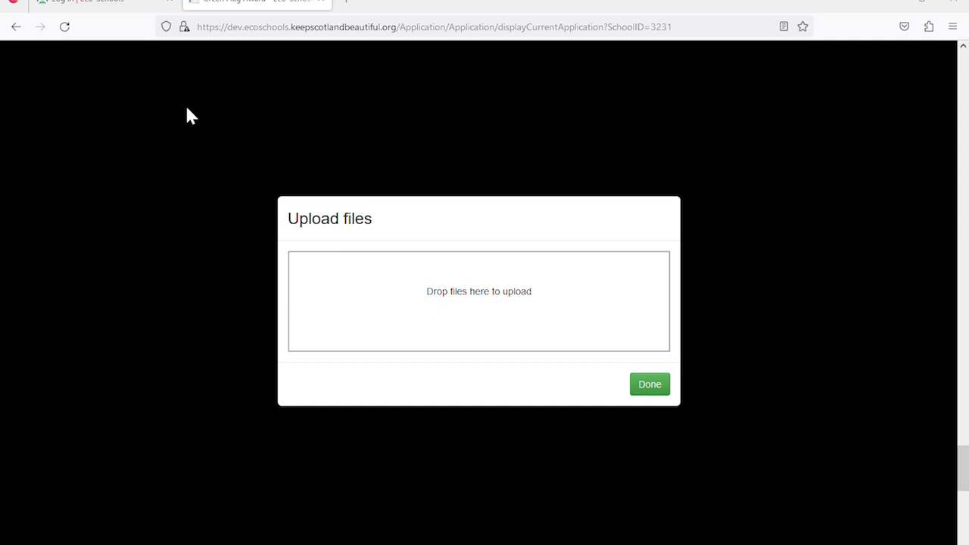
click(364, 282)
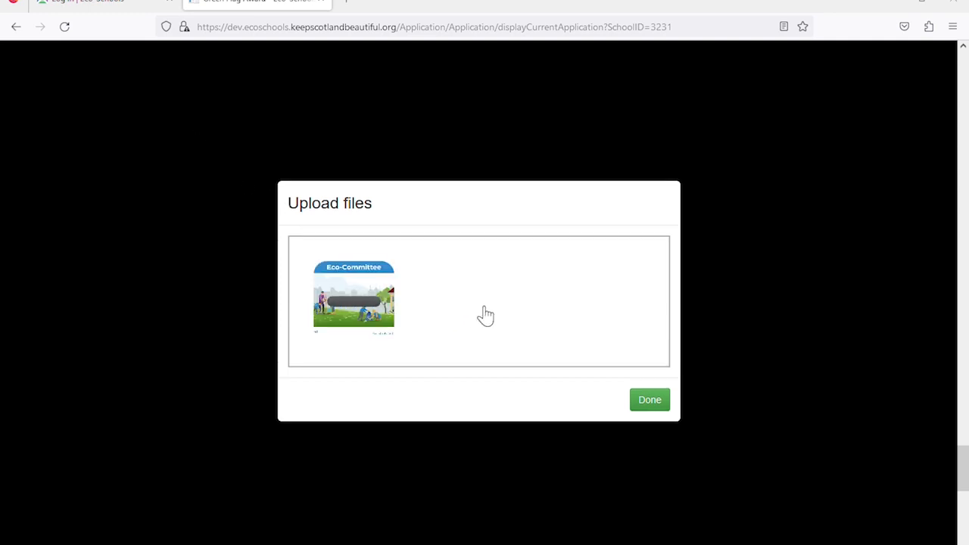
click(646, 399)
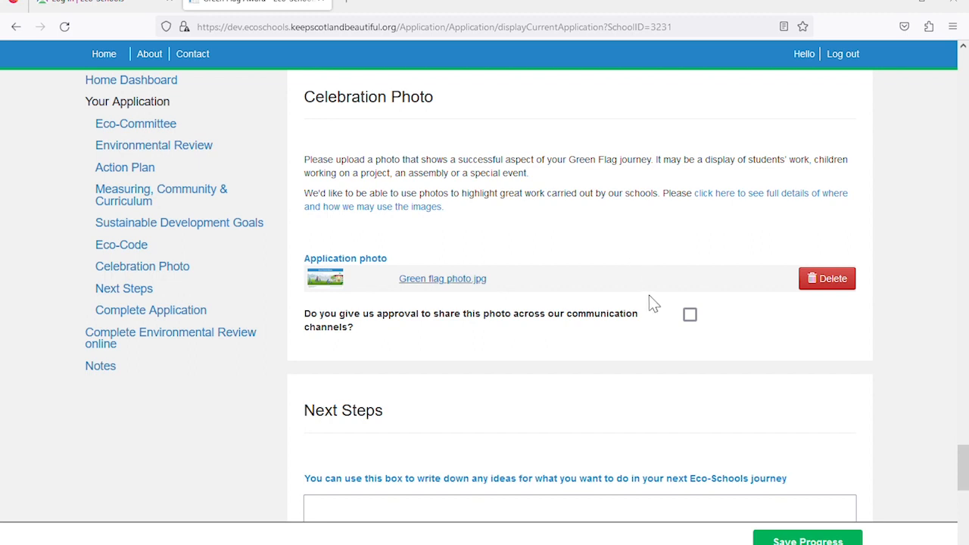
click(691, 317)
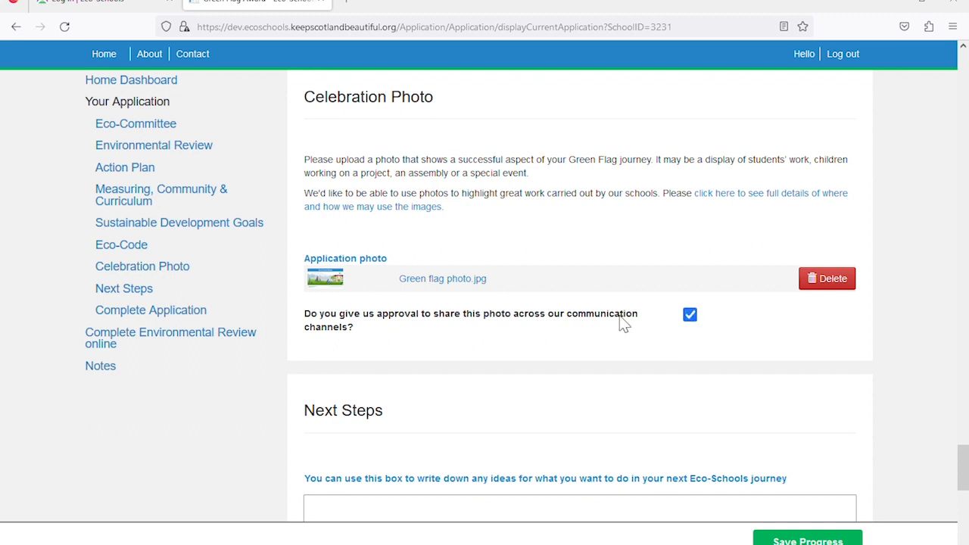
scroll(644, 317, down, 3)
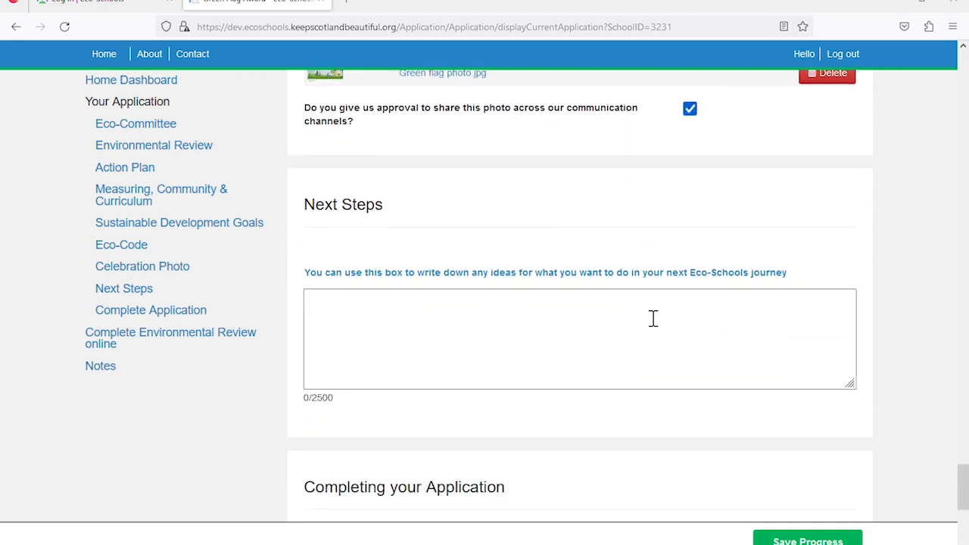
click(643, 326)
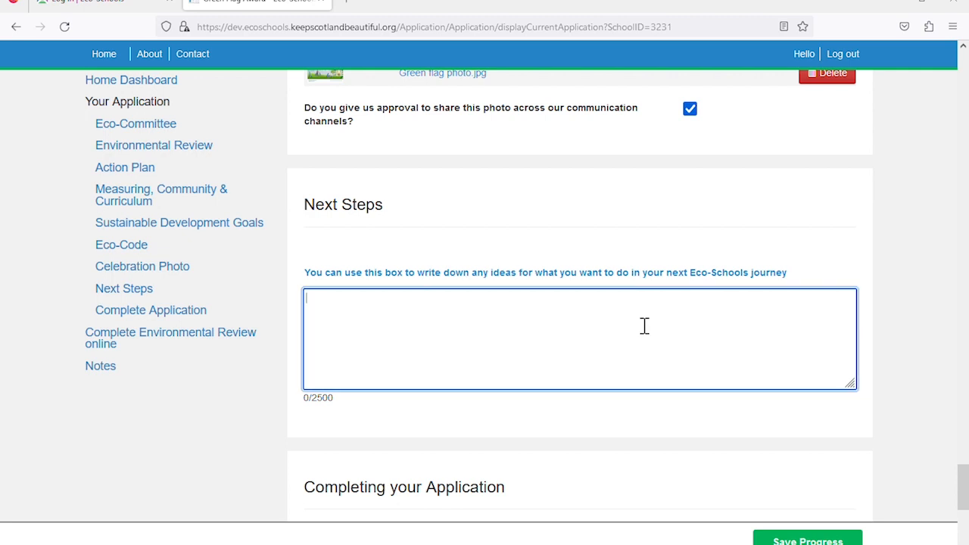
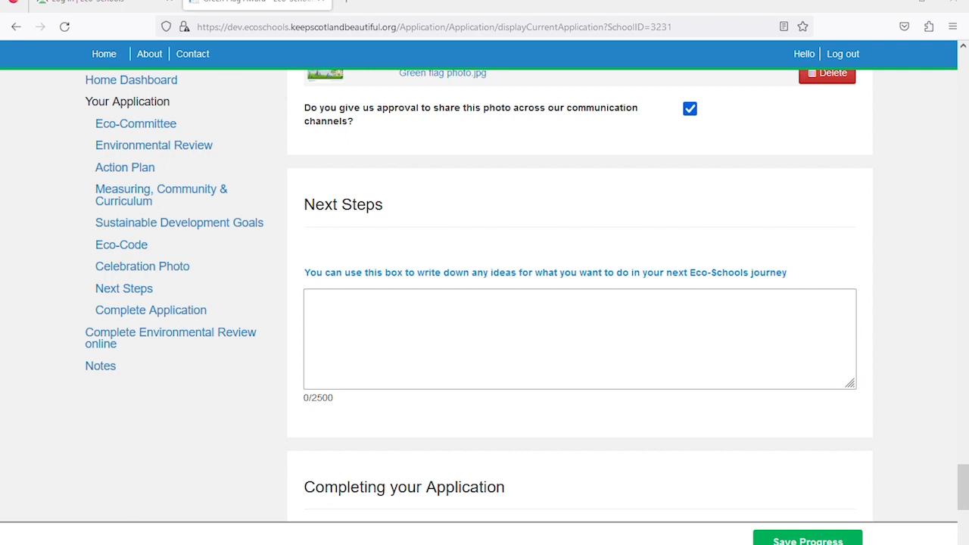
Paste the plastic-bottle packaging campaign idea into Next Steps and save progress
click(659, 356)
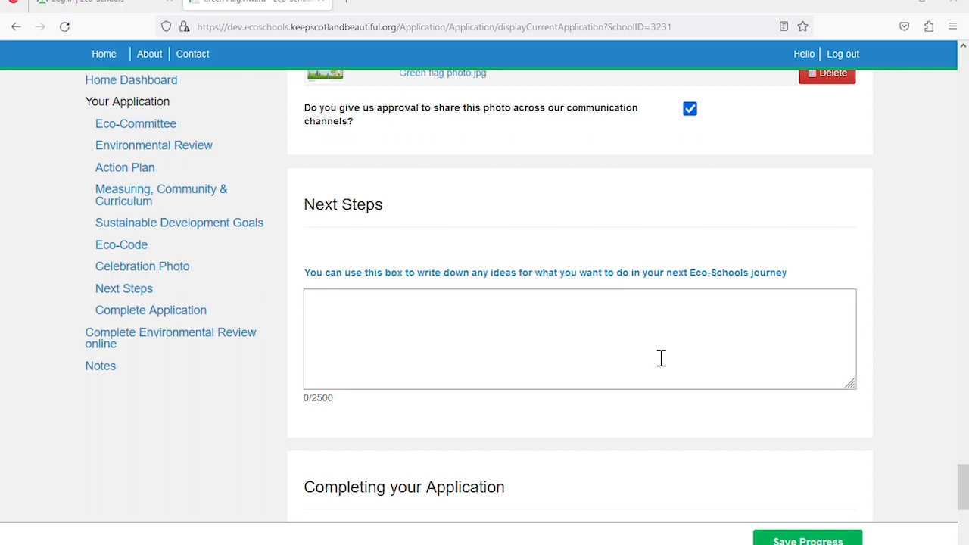
text(We want to run a campaign to reduce the amount of food waste packaging thrown away at break time, especially plastic bottles.)
scroll(662, 345, down, 1)
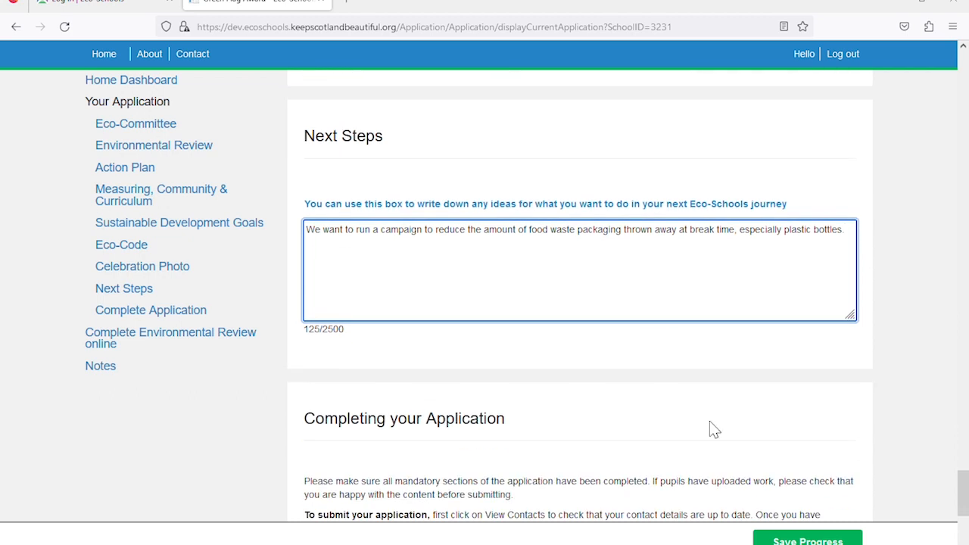
click(796, 539)
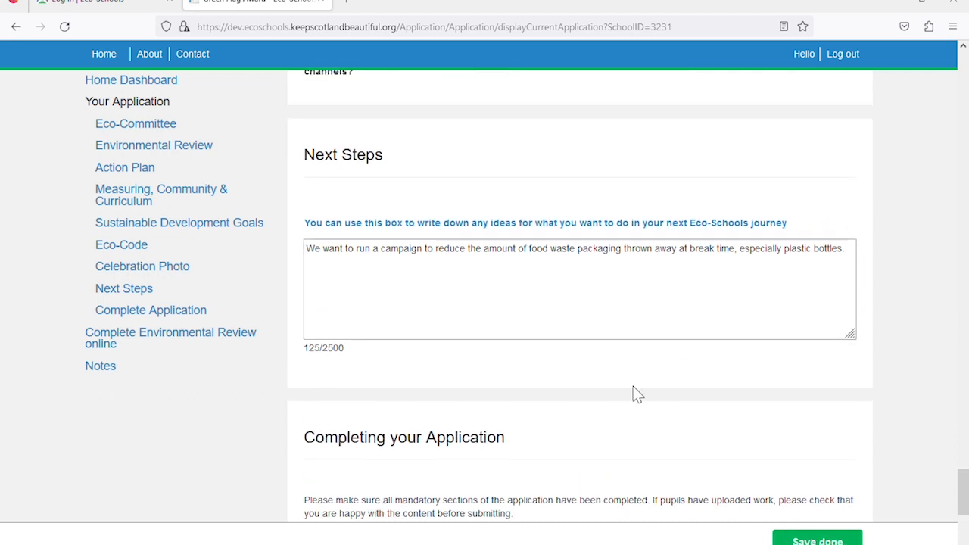
scroll(640, 395, up, 1)
scroll(636, 393, down, 2)
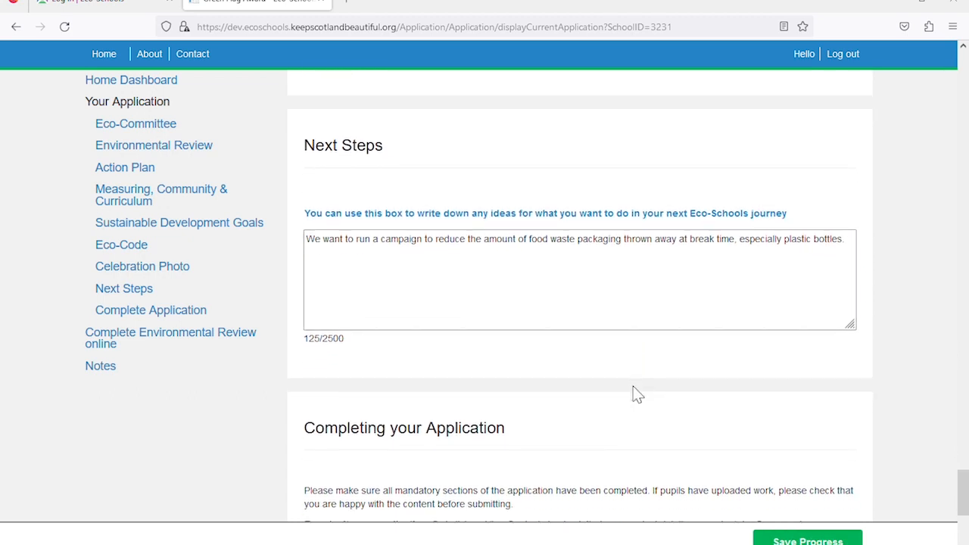
scroll(636, 394, down, 2)
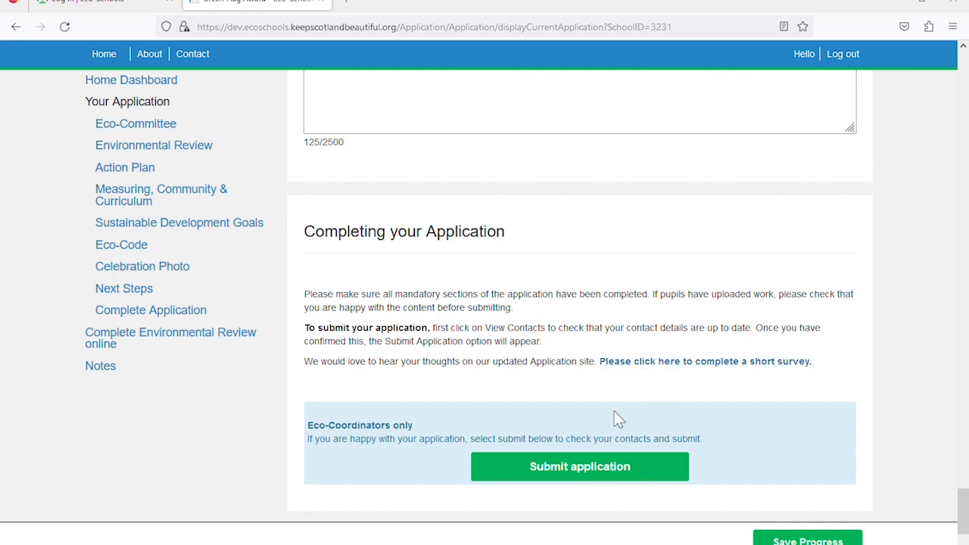
Start submitting the application and add a new contact, entering their first name and surname
scroll(579, 415, down, 1)
scroll(574, 417, down, 1)
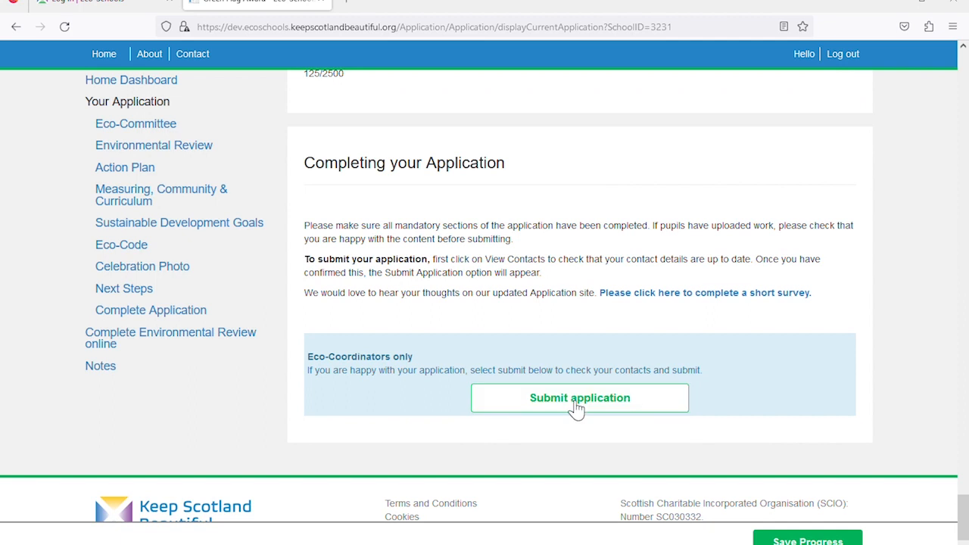
click(577, 407)
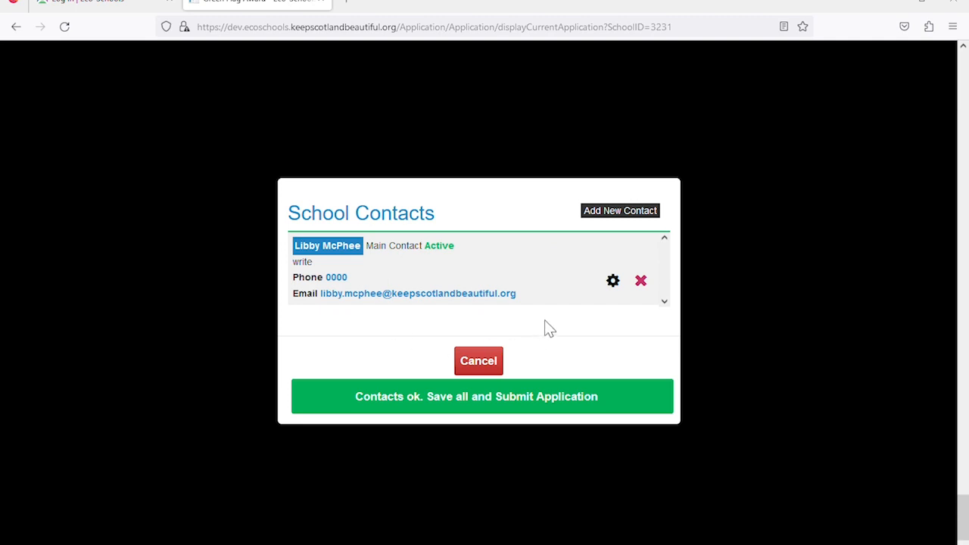
click(610, 212)
click(503, 189)
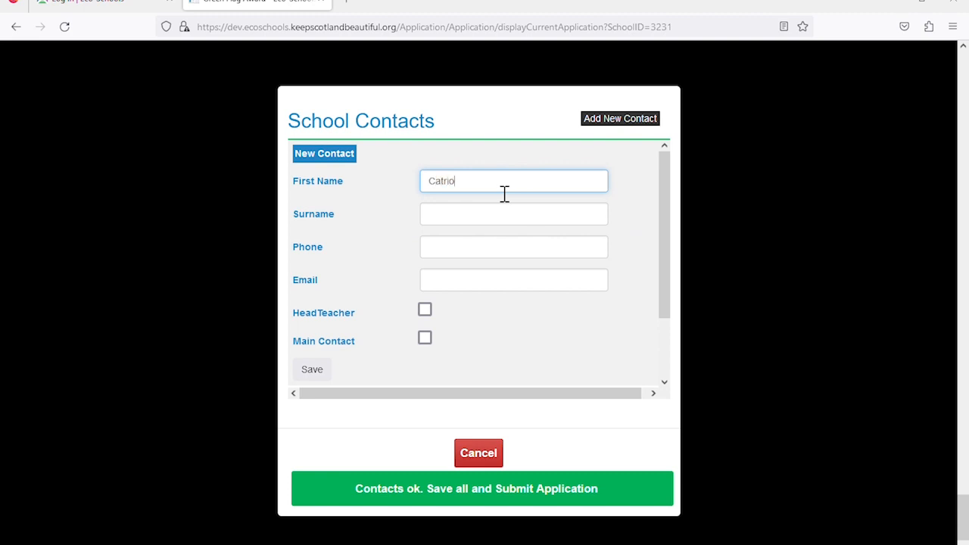
key(Tab)
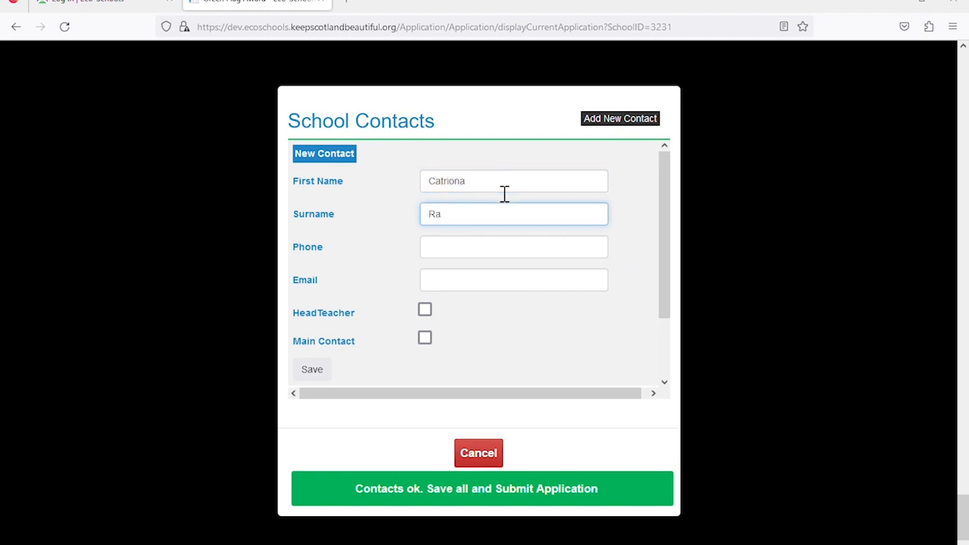
Give the new contact their e-mail, make them a main contact, save, and confirm contacts
scroll(514, 234, down, 2)
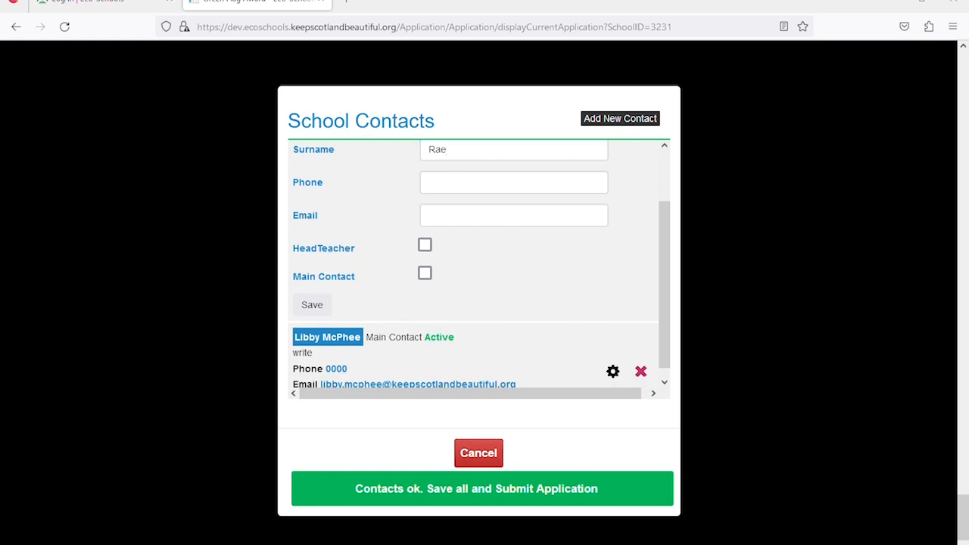
click(478, 220)
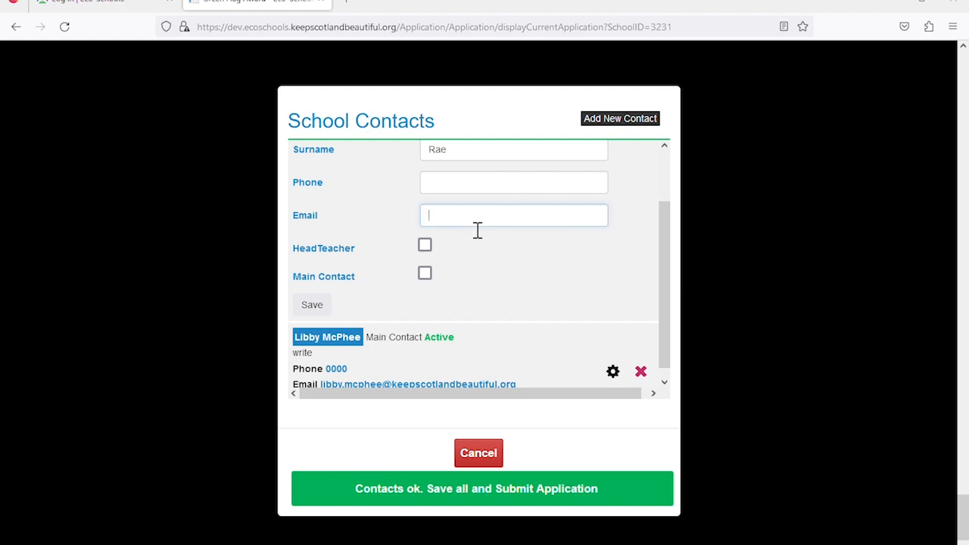
key(ctrl+v)
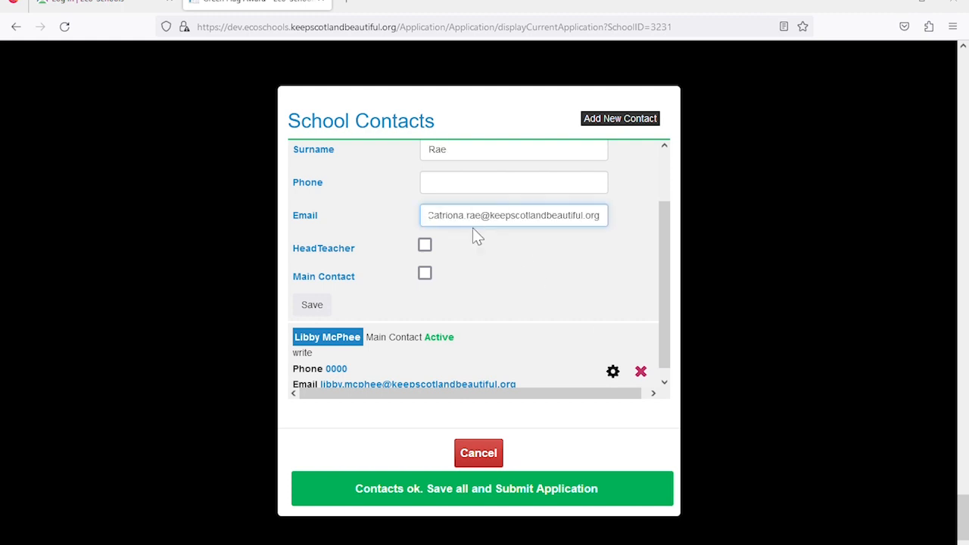
click(424, 274)
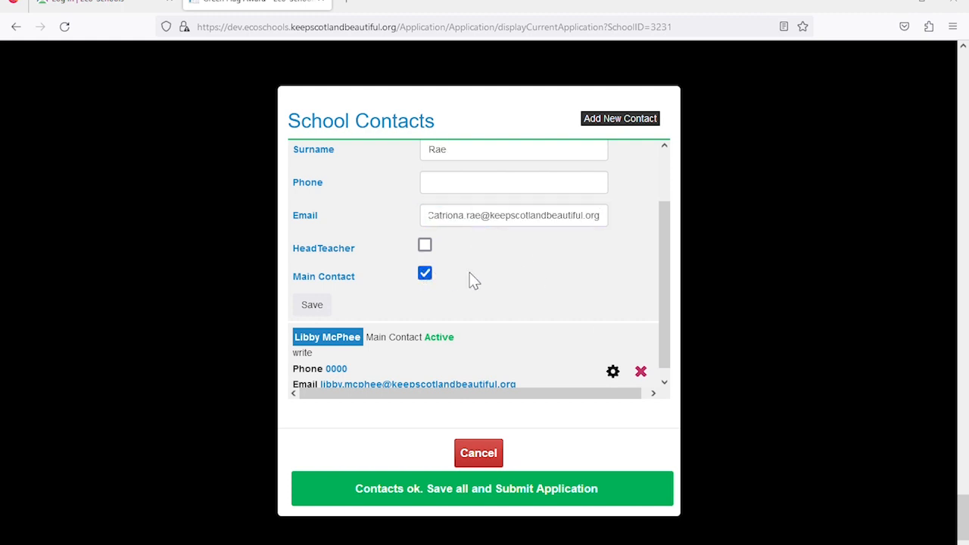
click(327, 307)
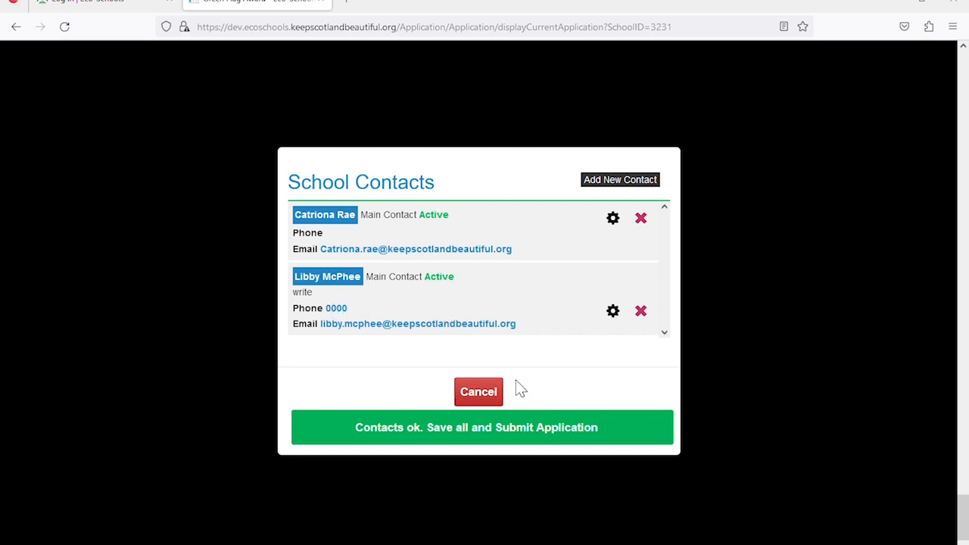
click(493, 438)
Select Sustainable Development Goals 1 No Poverty and 3 Good Health
scroll(485, 430, down, 2)
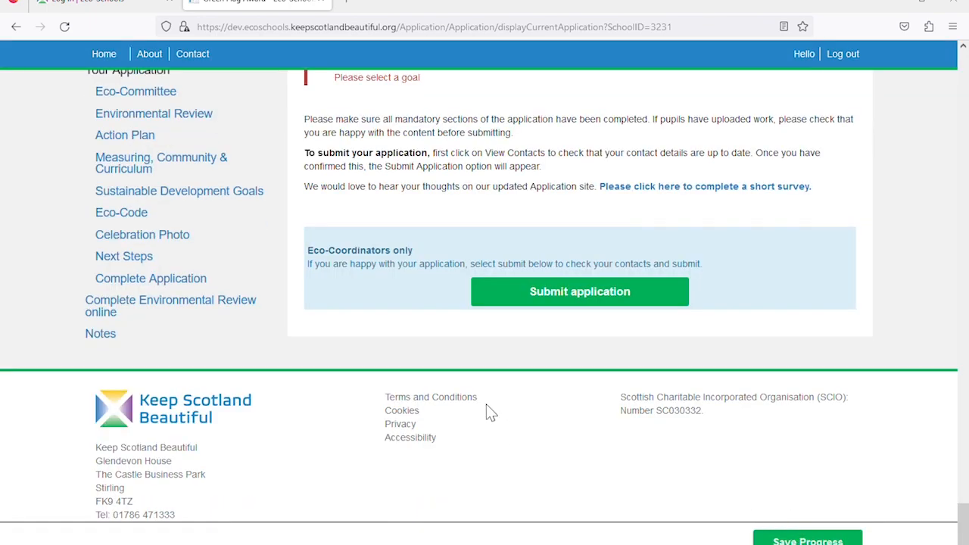
scroll(486, 405, up, 2)
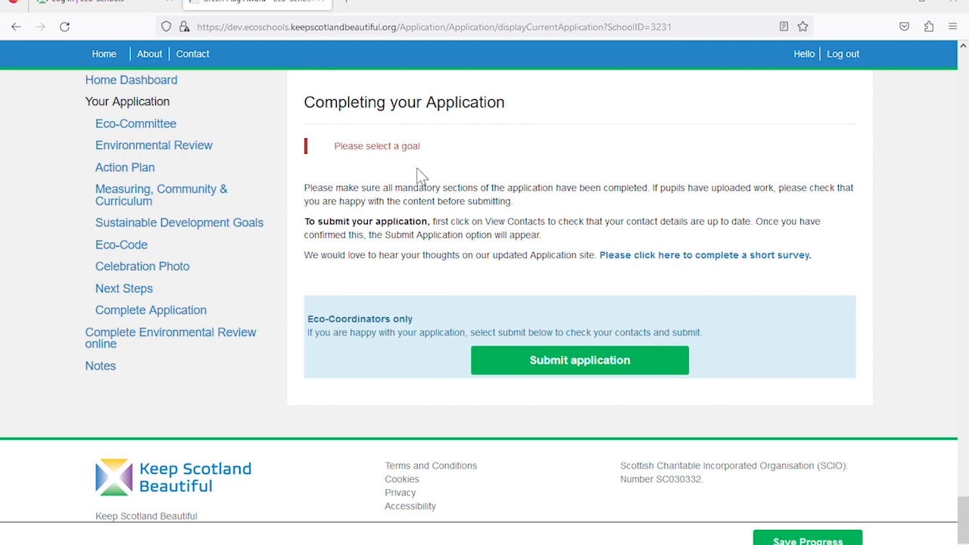
scroll(496, 203, up, 15)
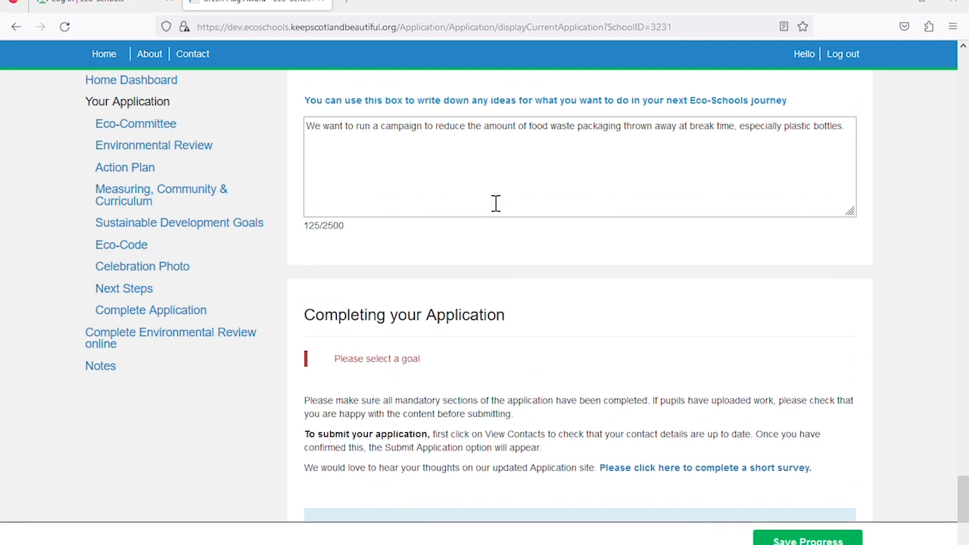
scroll(488, 201, up, 6)
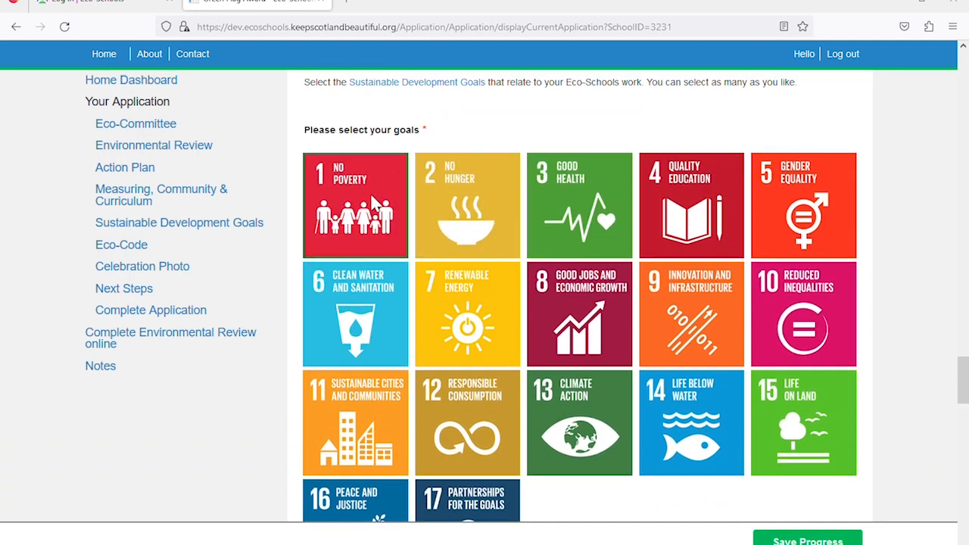
click(370, 192)
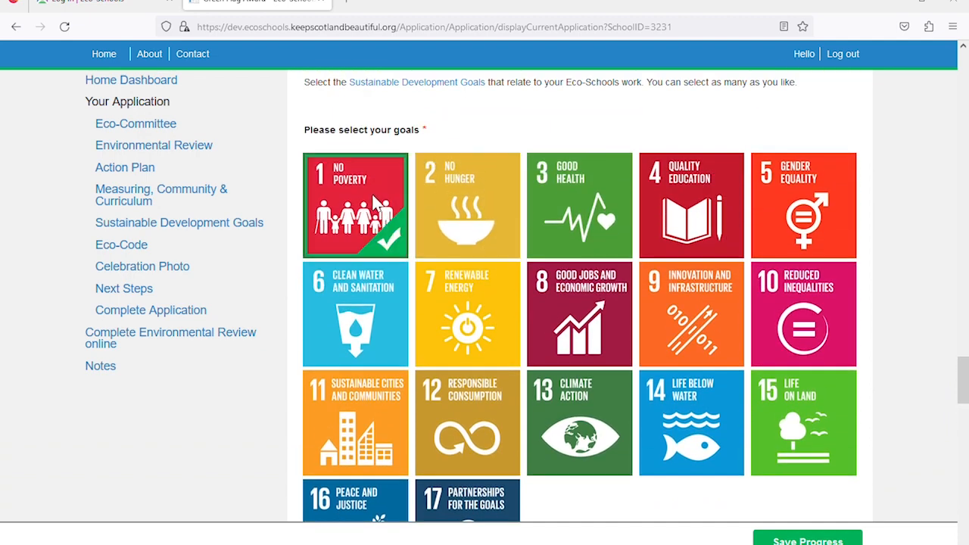
click(573, 206)
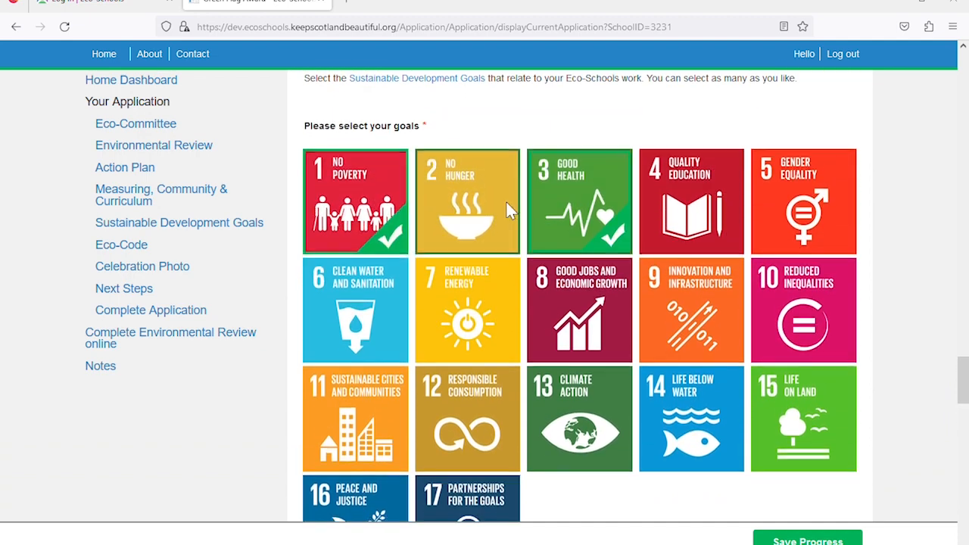
scroll(506, 203, down, 5)
scroll(508, 210, down, 10)
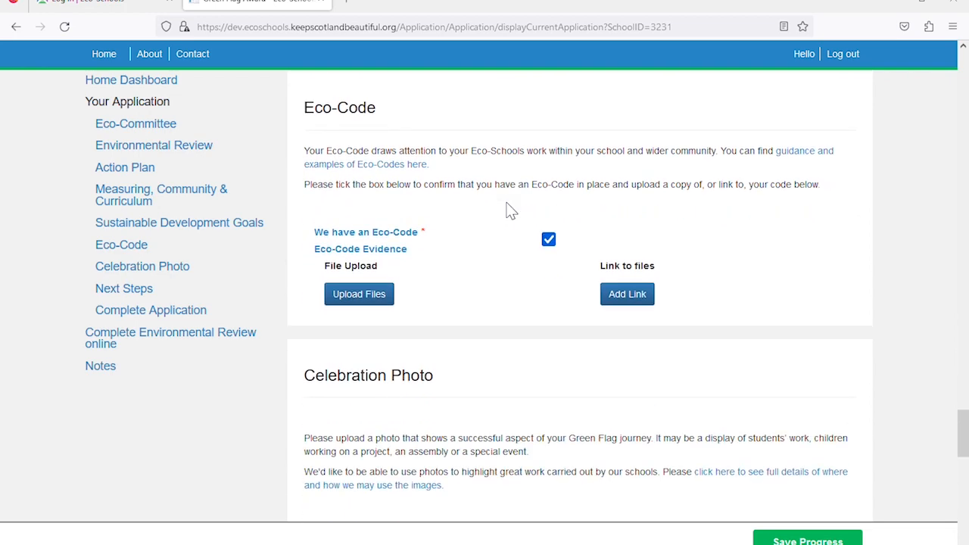
scroll(511, 210, down, 8)
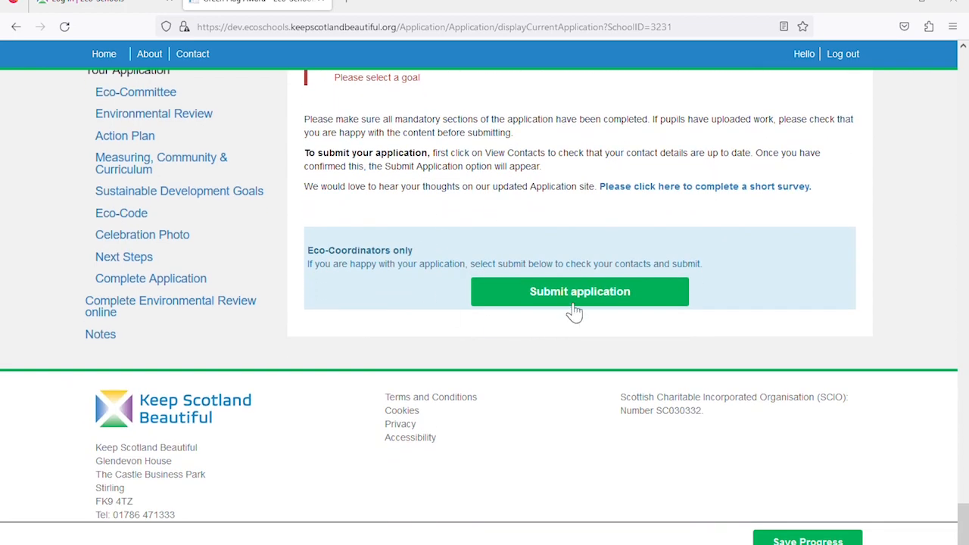
Submit the application for review and return to the school dashboard
click(576, 309)
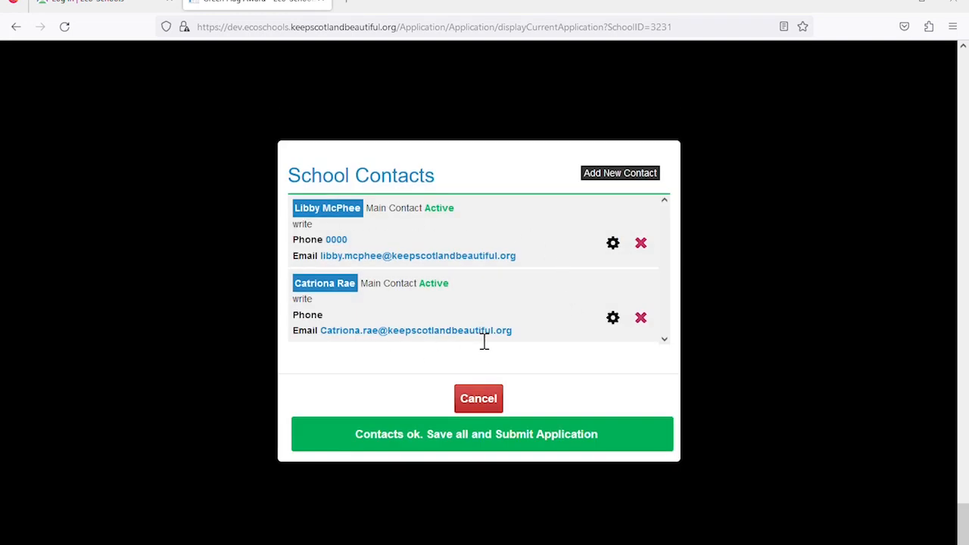
click(462, 441)
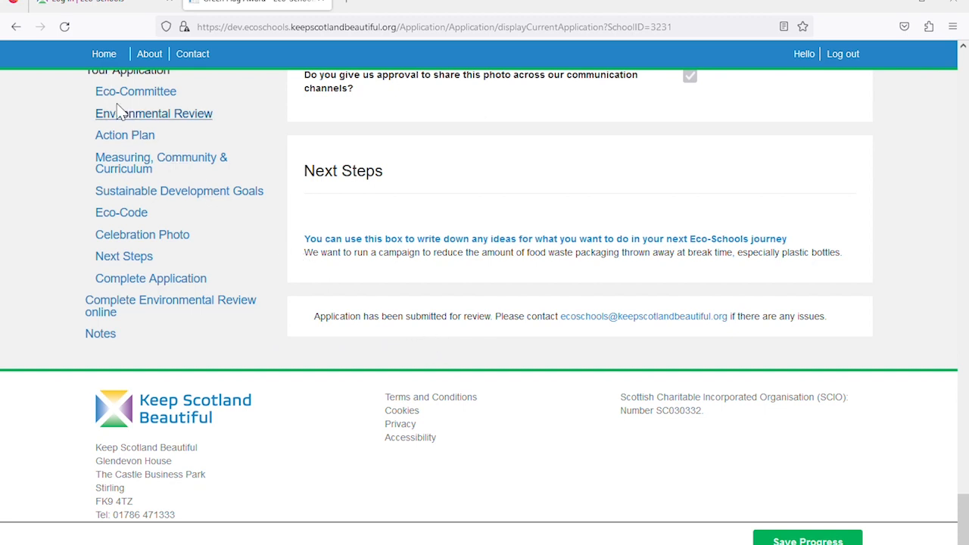
click(112, 61)
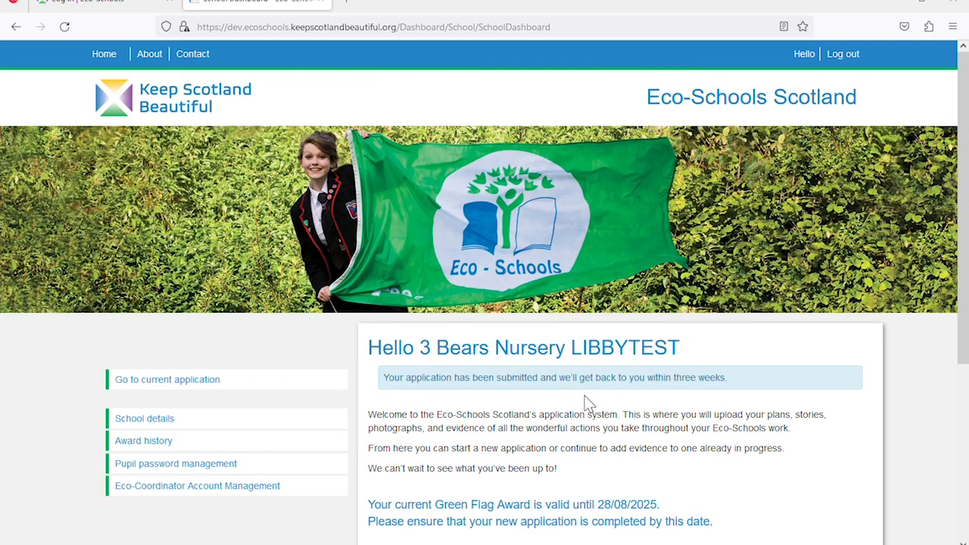
Scroll the dashboard to the approval message showing the Green Flag valid until 14/09/2025
scroll(584, 400, down, 2)
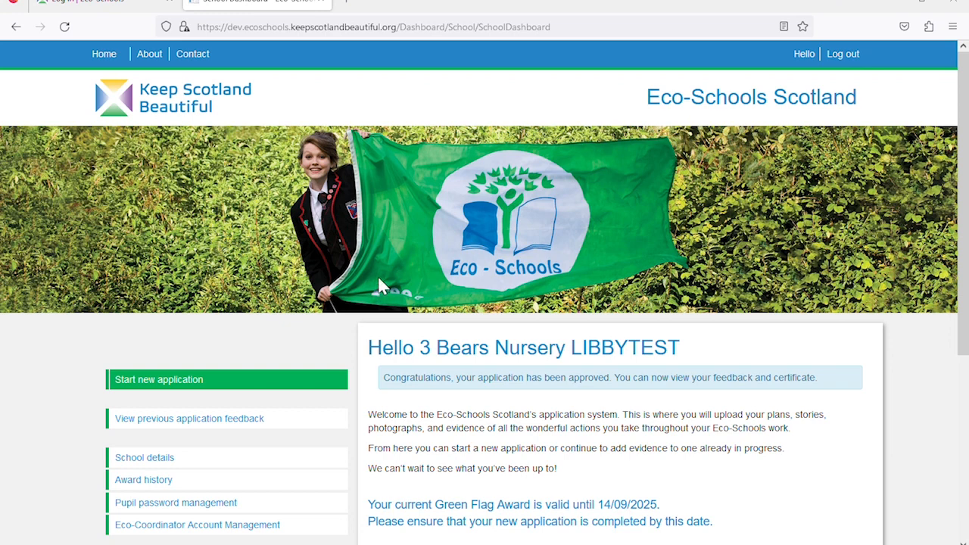
scroll(378, 277, down, 3)
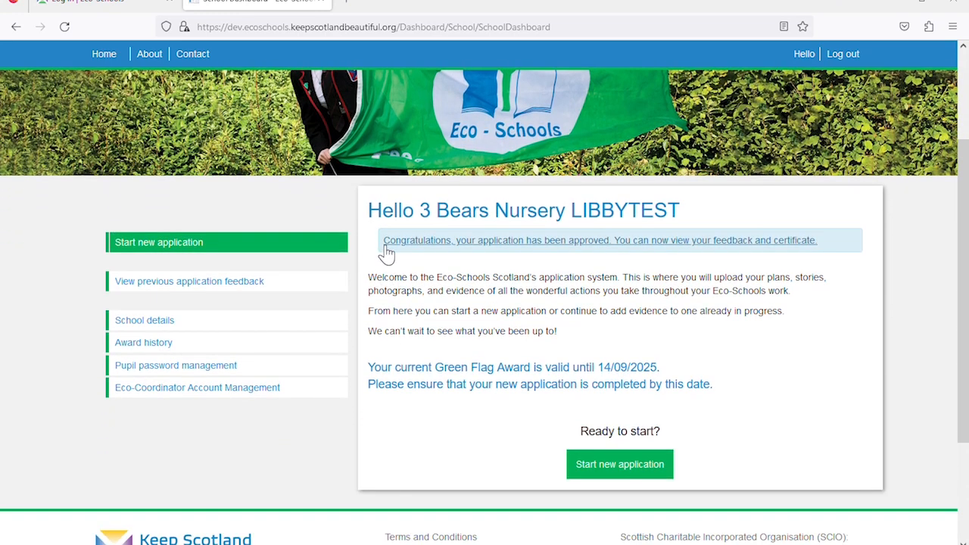
Open the approved Green Flag application and scroll to its 14 September 2023 feedback
click(559, 242)
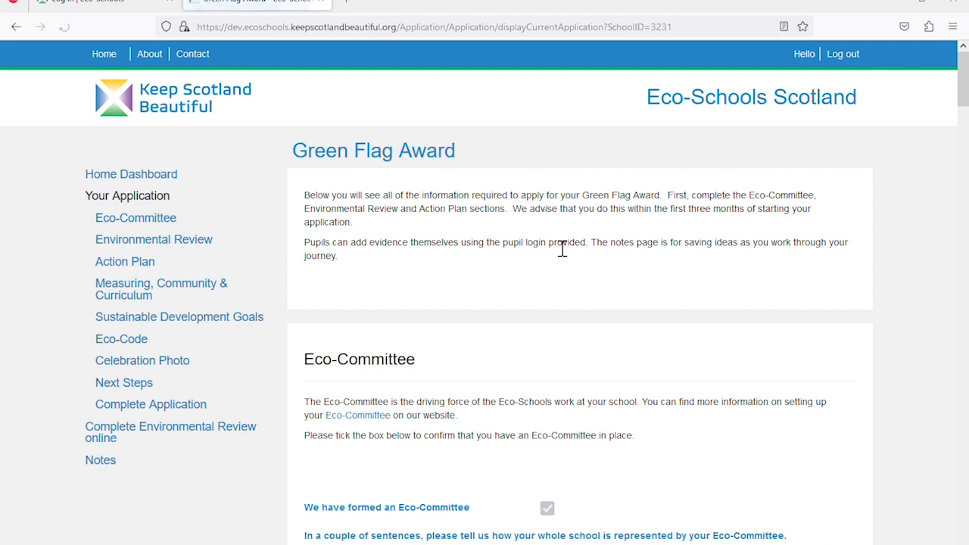
scroll(562, 249, down, 6)
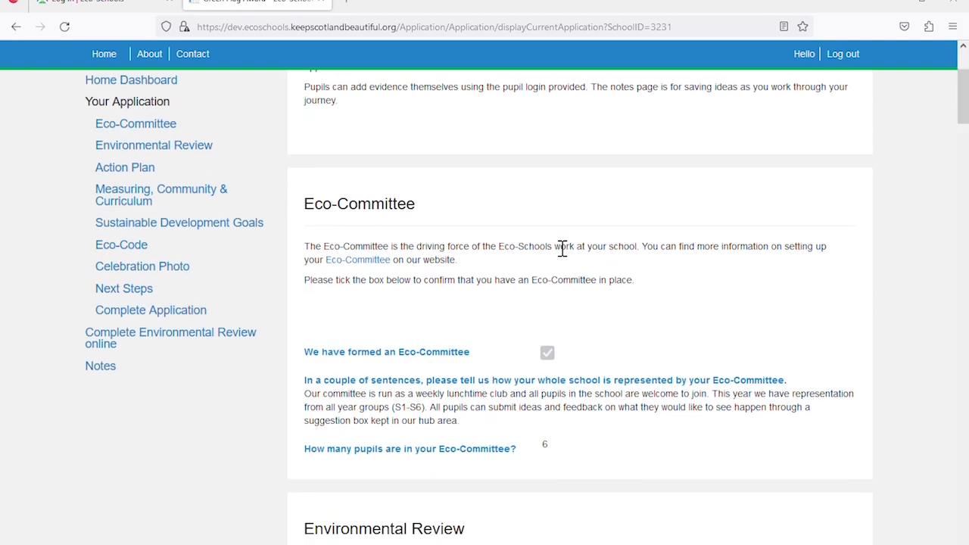
scroll(563, 250, down, 6)
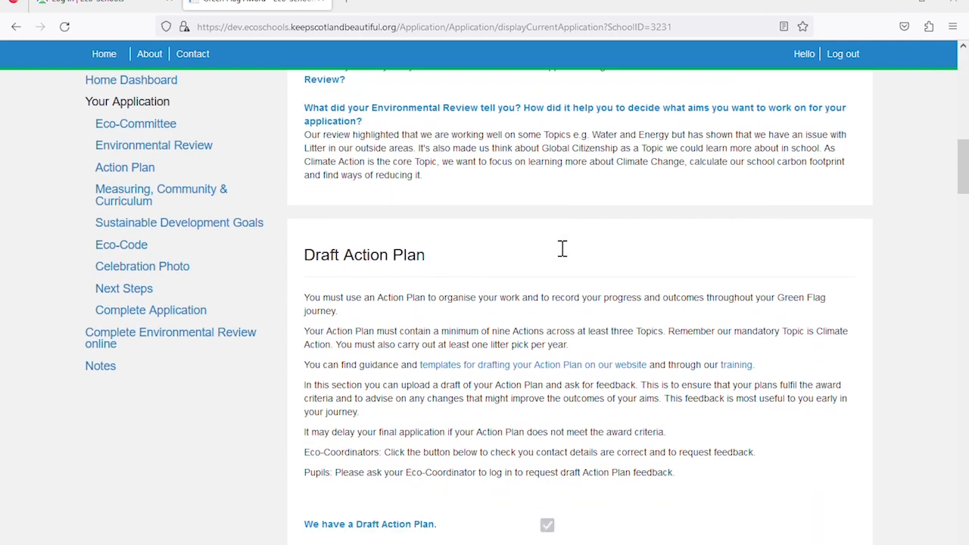
scroll(562, 249, down, 8)
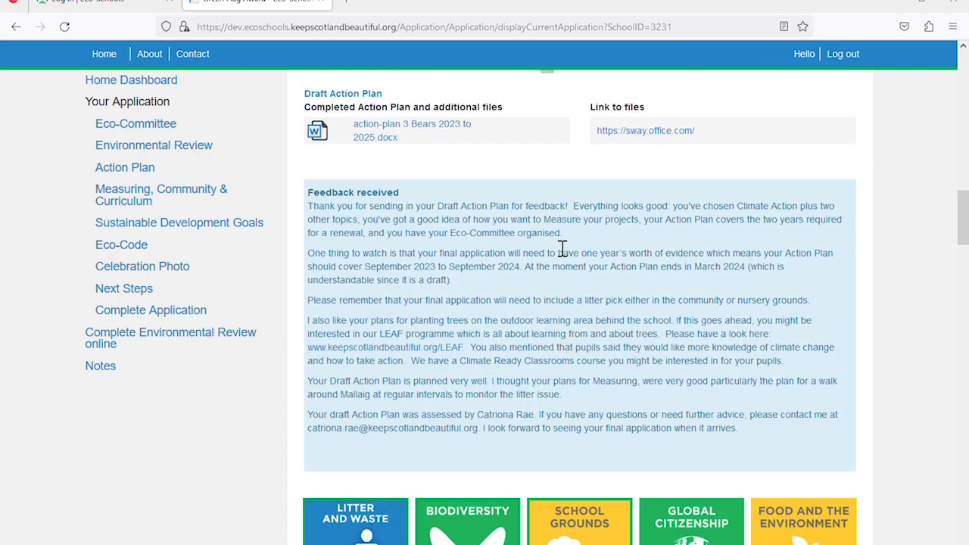
scroll(563, 249, down, 10)
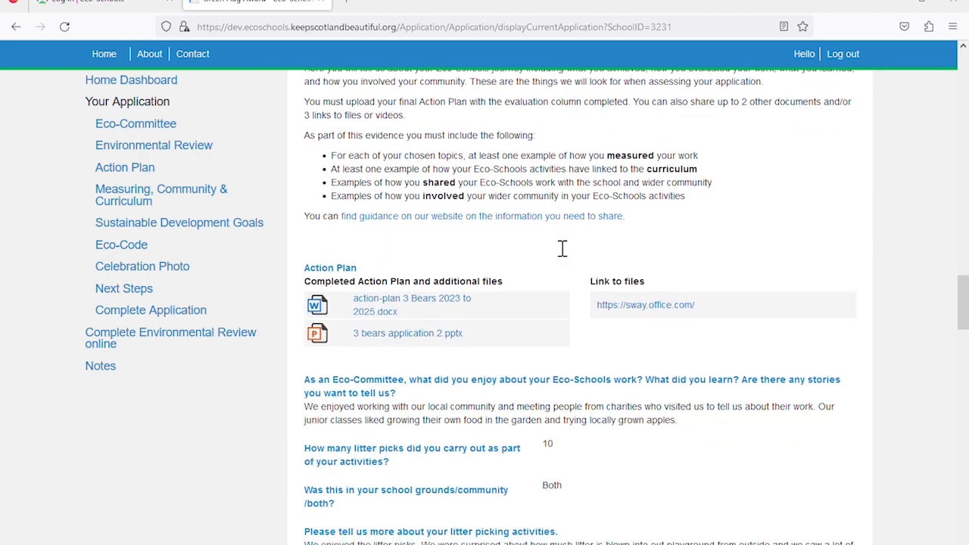
scroll(562, 249, down, 10)
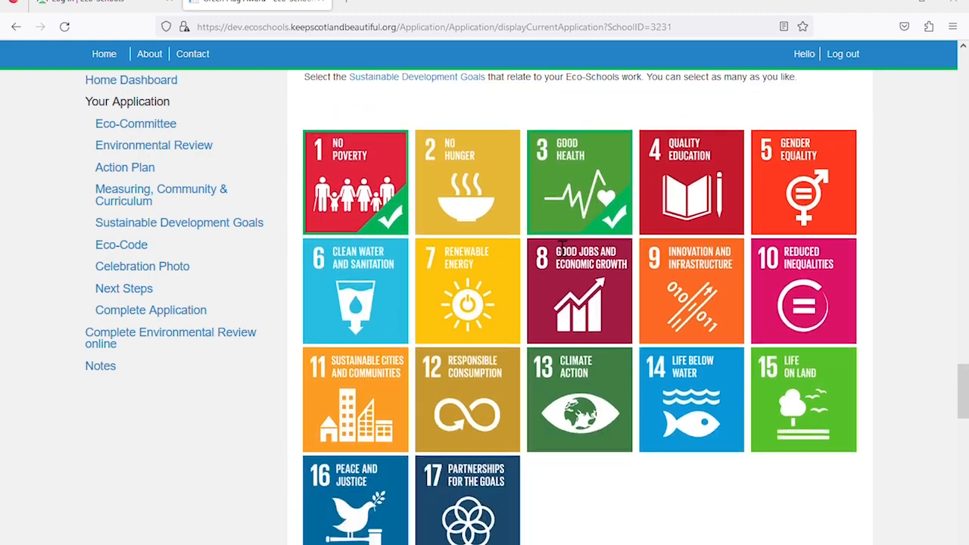
scroll(563, 249, down, 10)
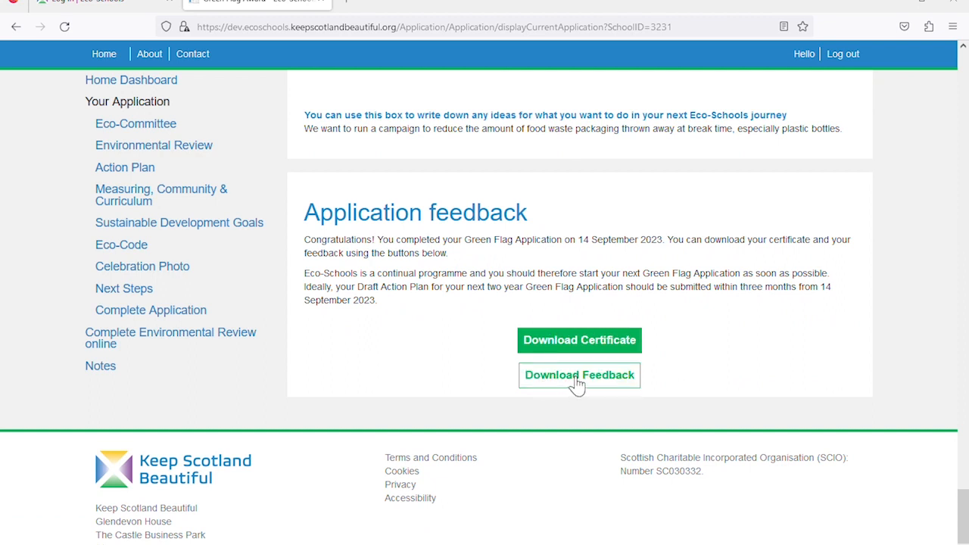
Download and read Feedback92023.pdf, highlight the 14/09/2025 renewal date, then close it
click(578, 379)
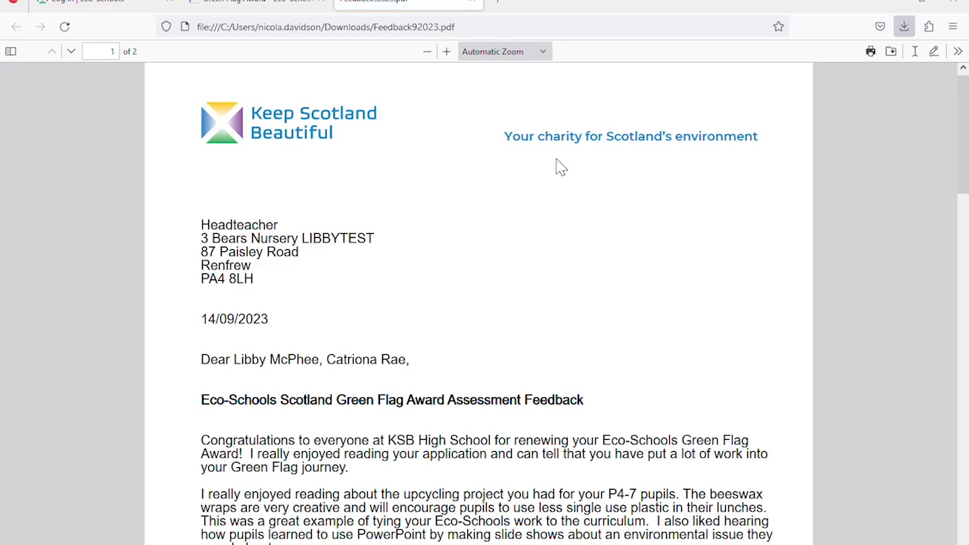
scroll(559, 167, down, 1)
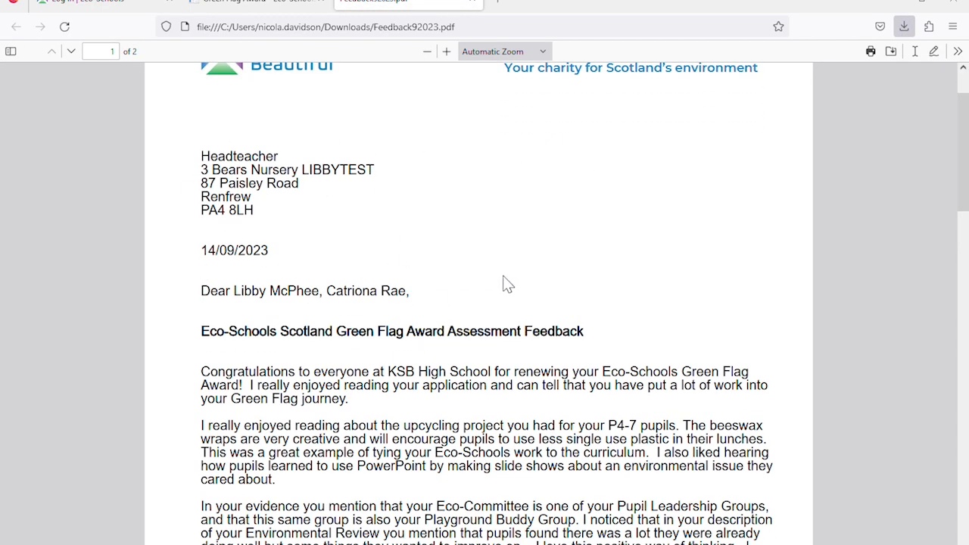
scroll(507, 284, down, 4)
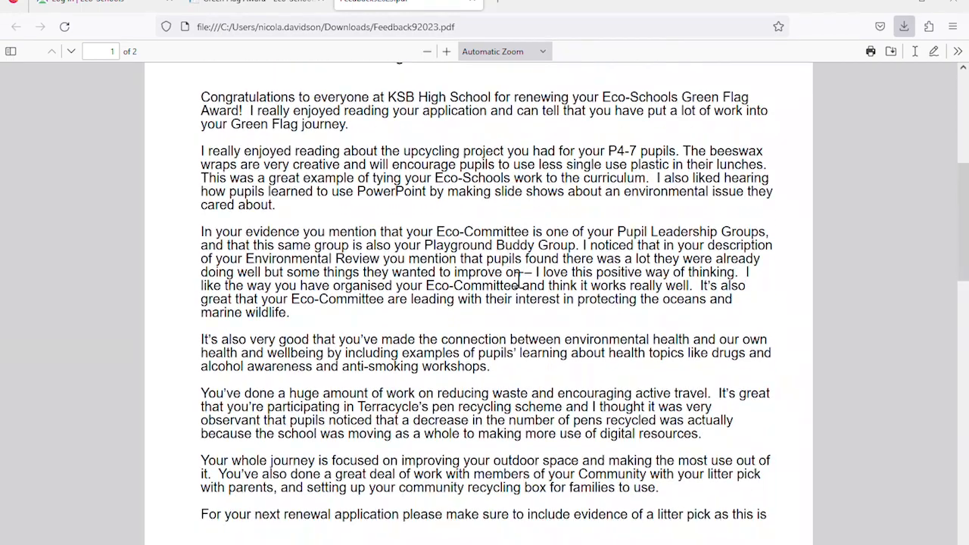
scroll(519, 280, down, 10)
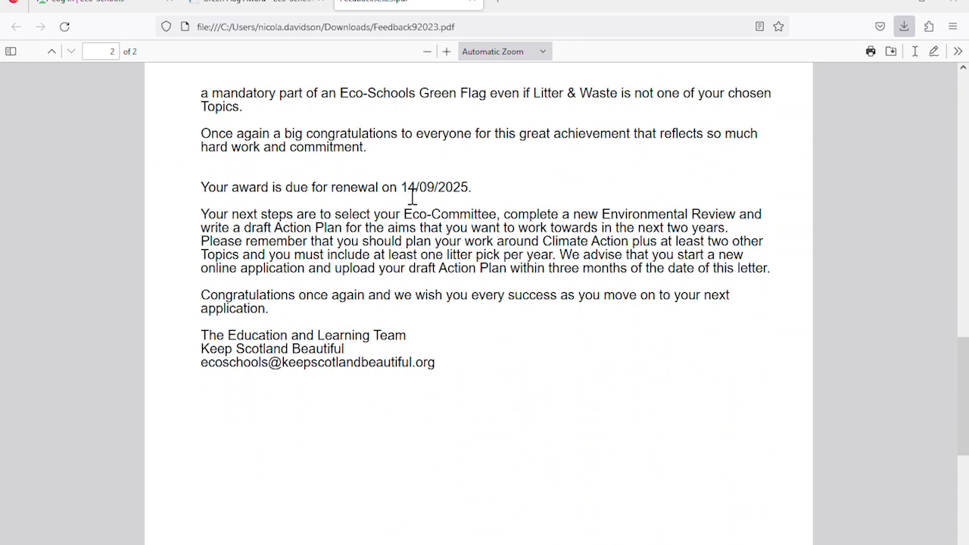
drag(402, 191, 476, 195)
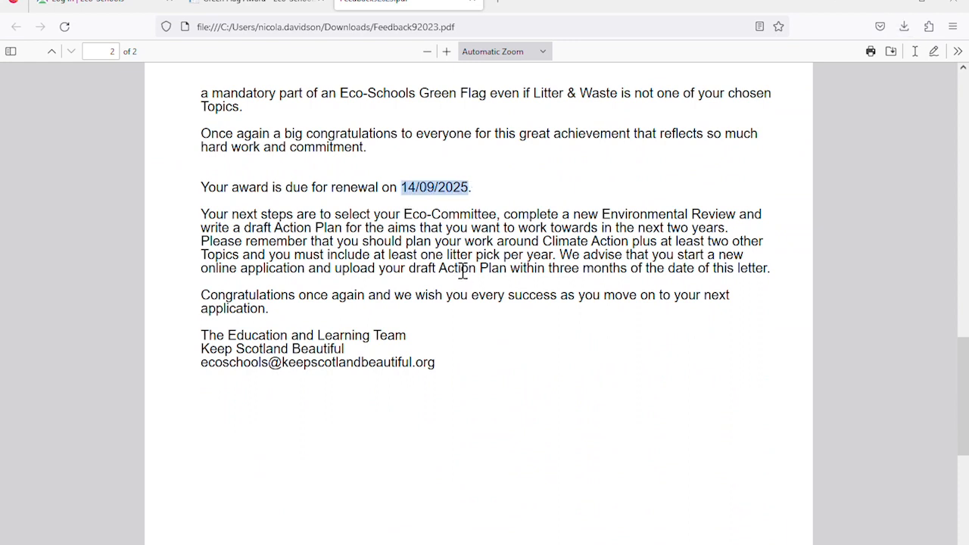
click(472, 2)
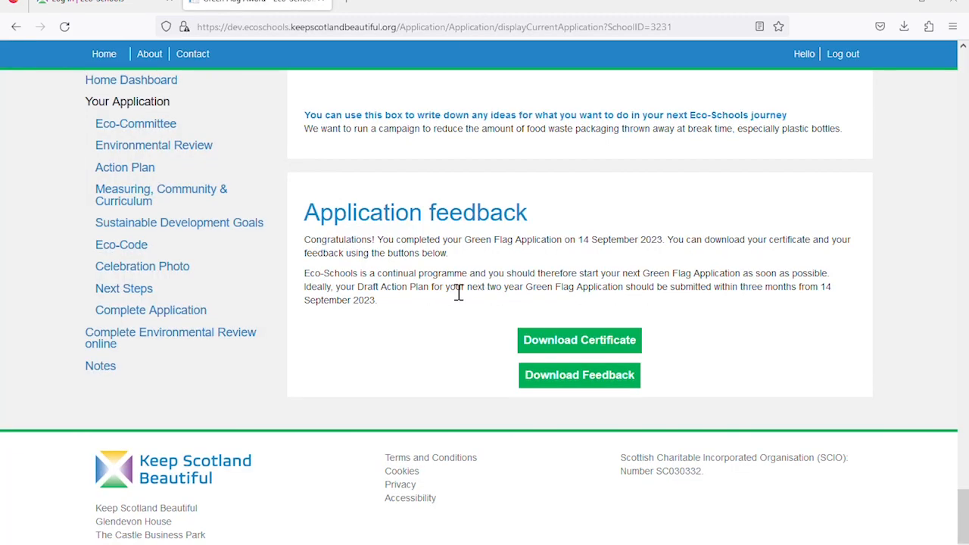
Download and view the Certificate92023.pdf Green Flag certificate, then close its tab
click(542, 342)
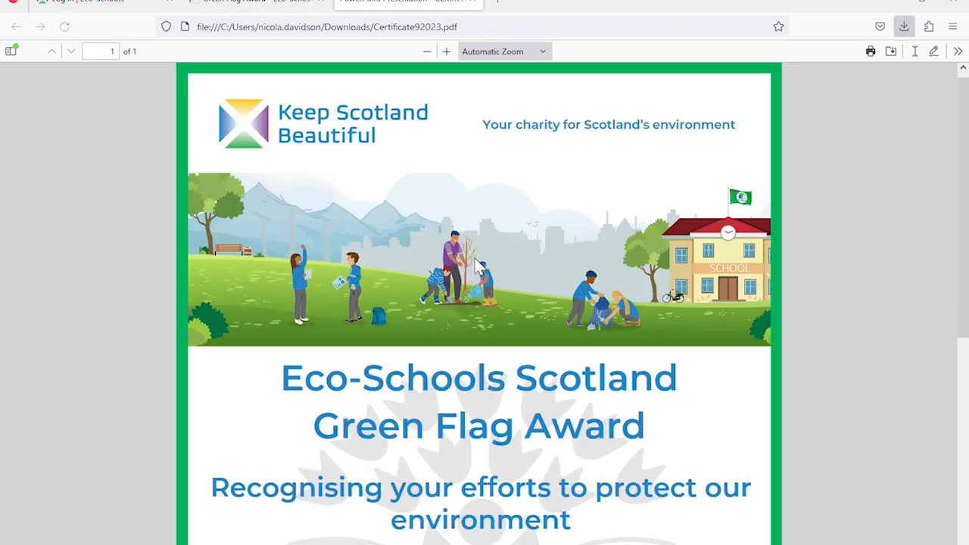
scroll(475, 258, down, 1)
scroll(474, 256, down, 8)
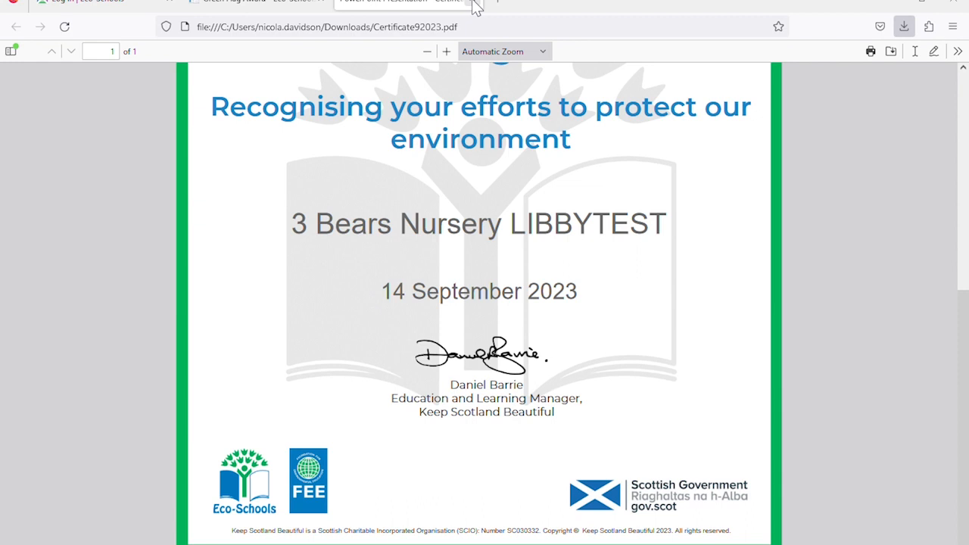
click(473, 3)
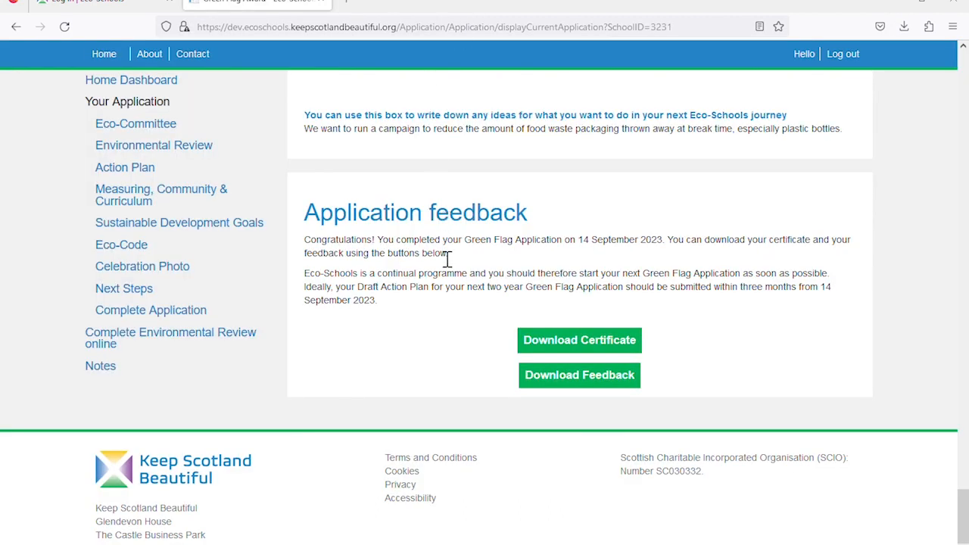
Review the school's award history and the Green Flag validity date on the dashboard
click(160, 90)
scroll(485, 309, down, 3)
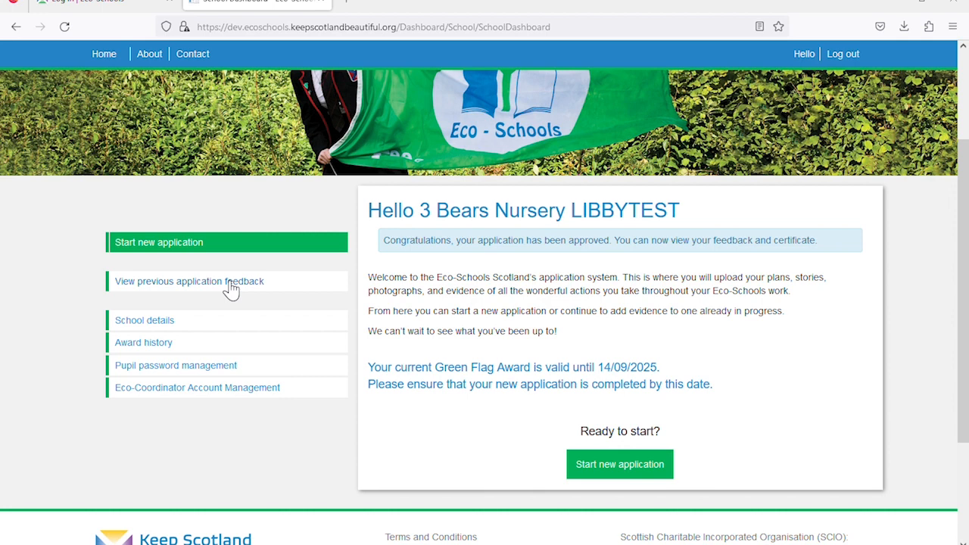
click(164, 349)
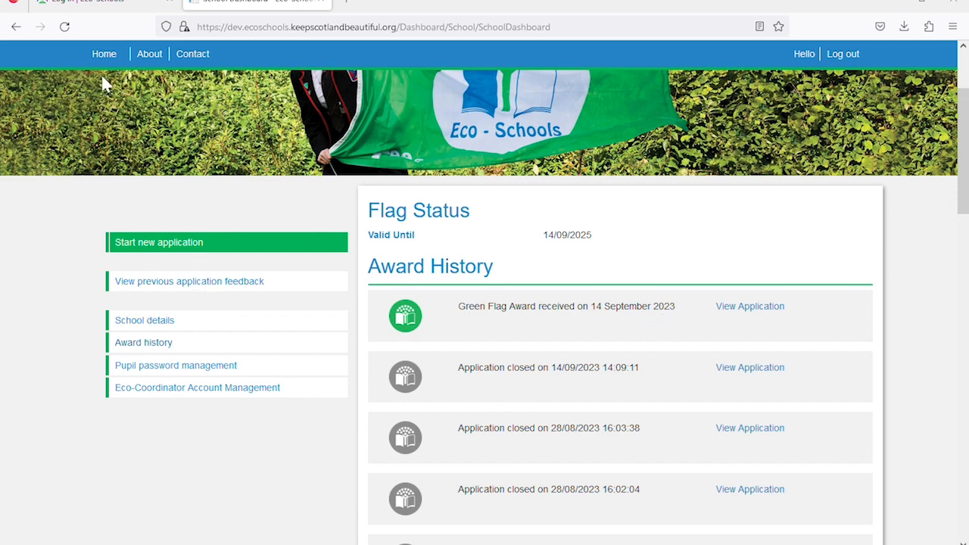
click(103, 54)
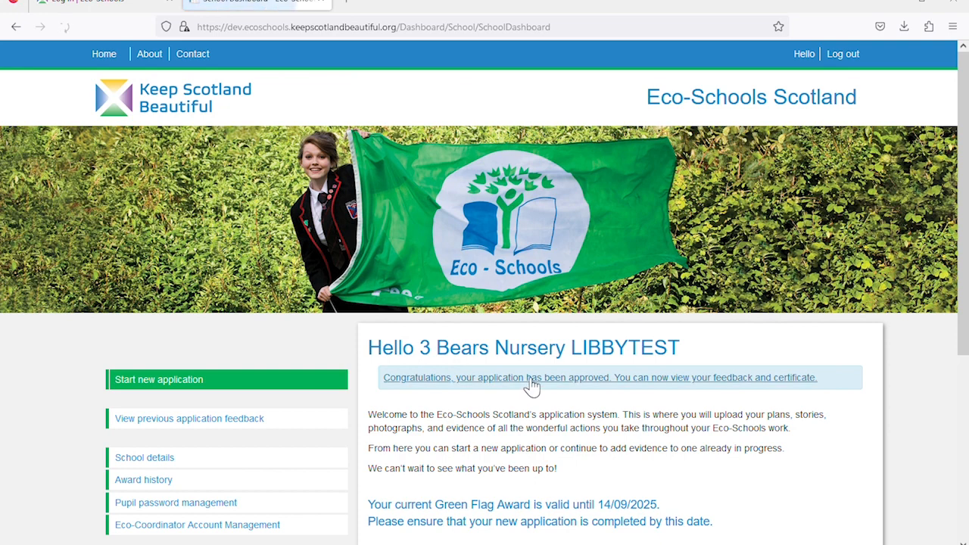
scroll(522, 386, down, 3)
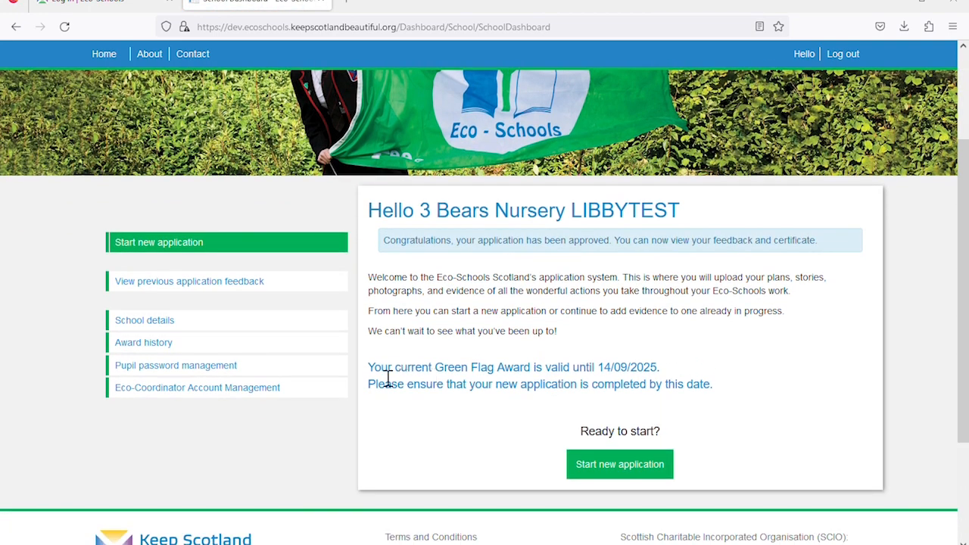
drag(371, 376, 670, 381)
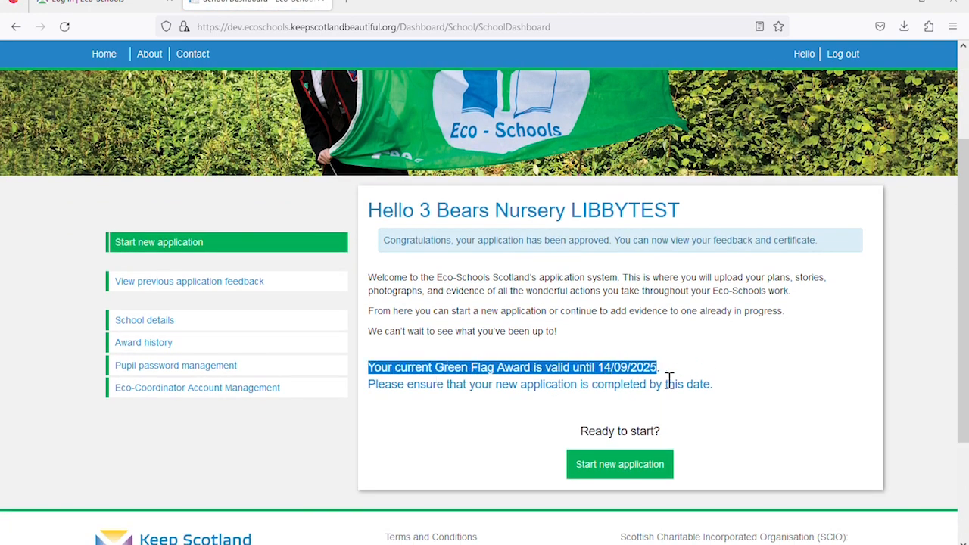
click(529, 404)
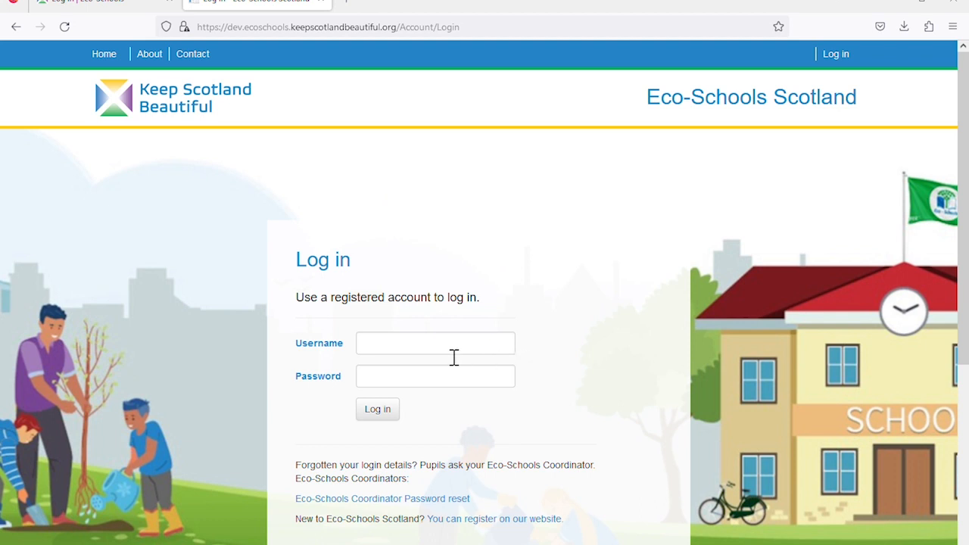
Enter the pupil account's username and password in the login form
click(429, 349)
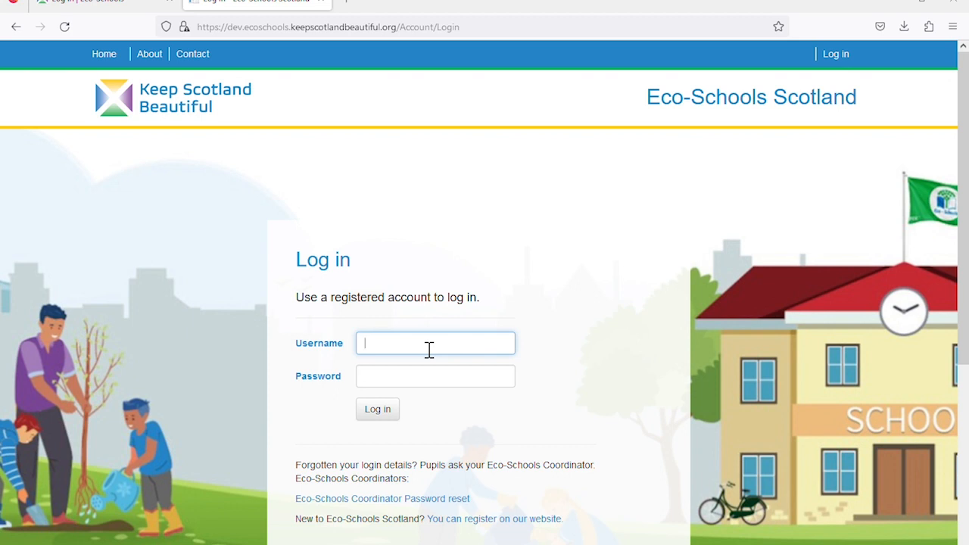
text(pupil1)
click(432, 389)
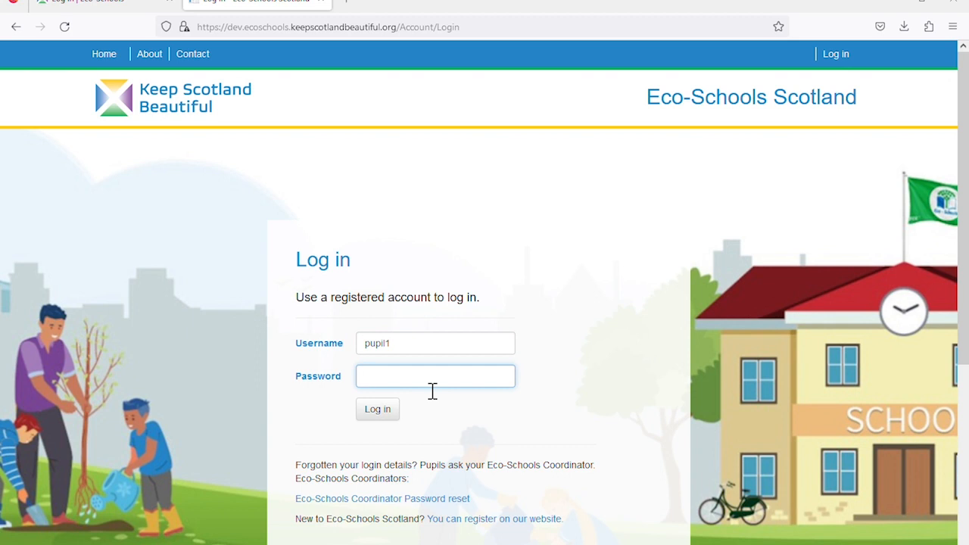
text(••••••••)
Sign in with the pupil account and request a new Green Flag application from the dashboard
click(386, 415)
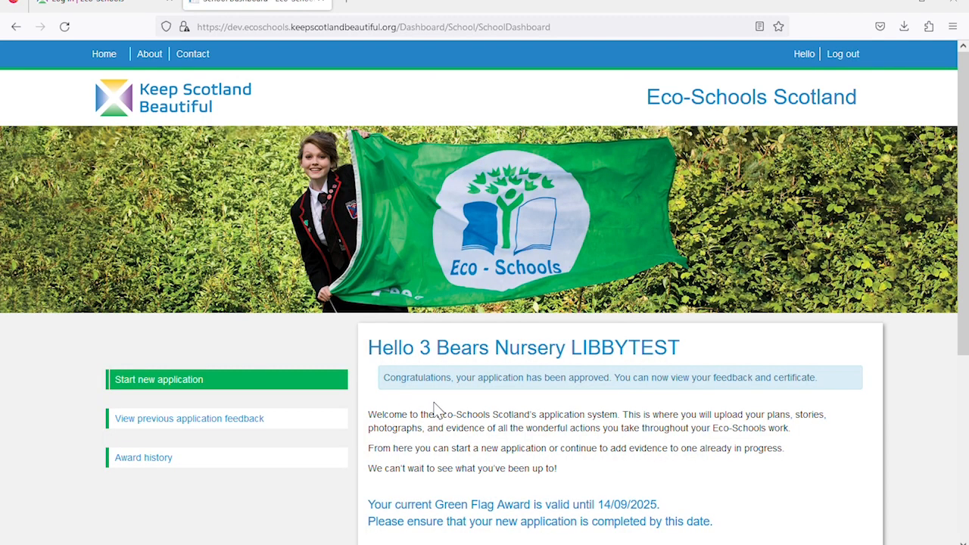
scroll(438, 411, down, 2)
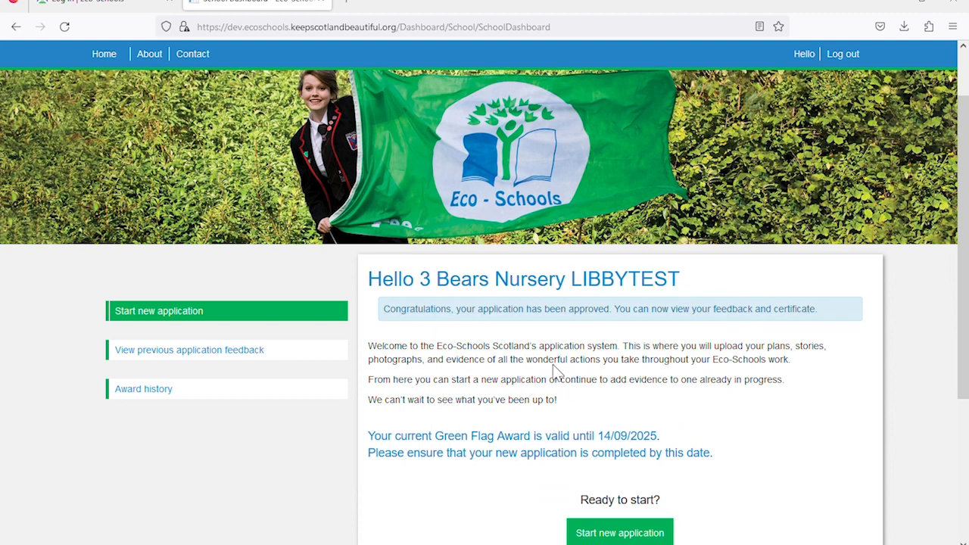
scroll(556, 374, down, 2)
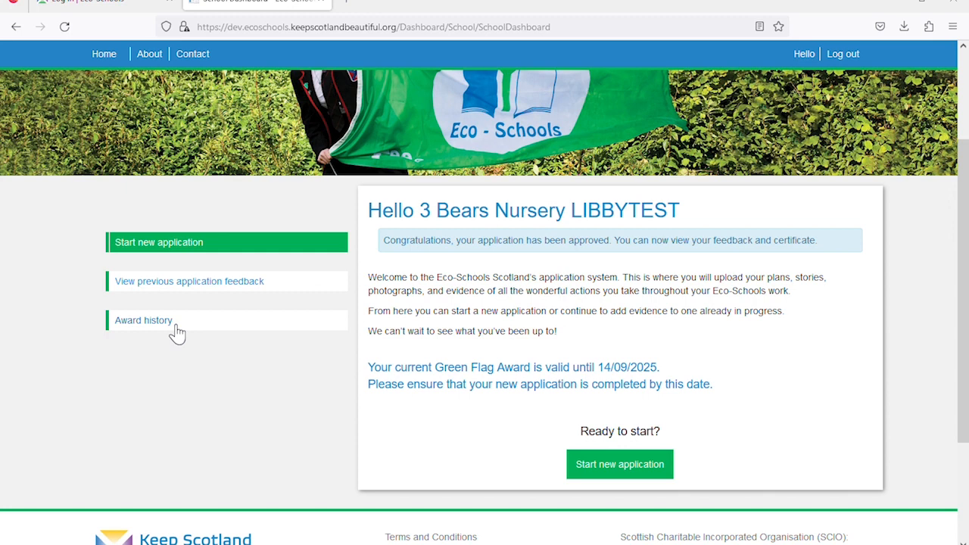
click(624, 464)
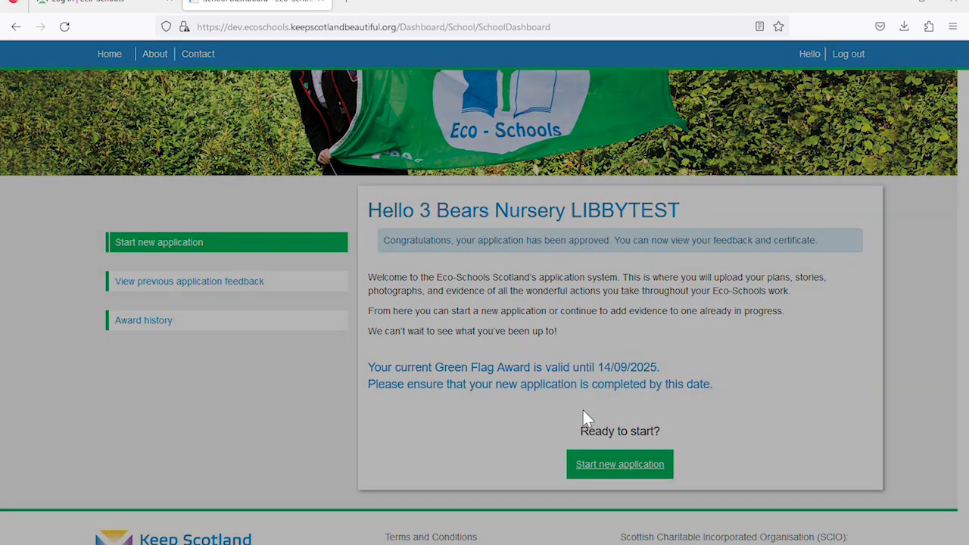
Confirm the new application and move down the blank form to the Draft Action Plan section
click(645, 99)
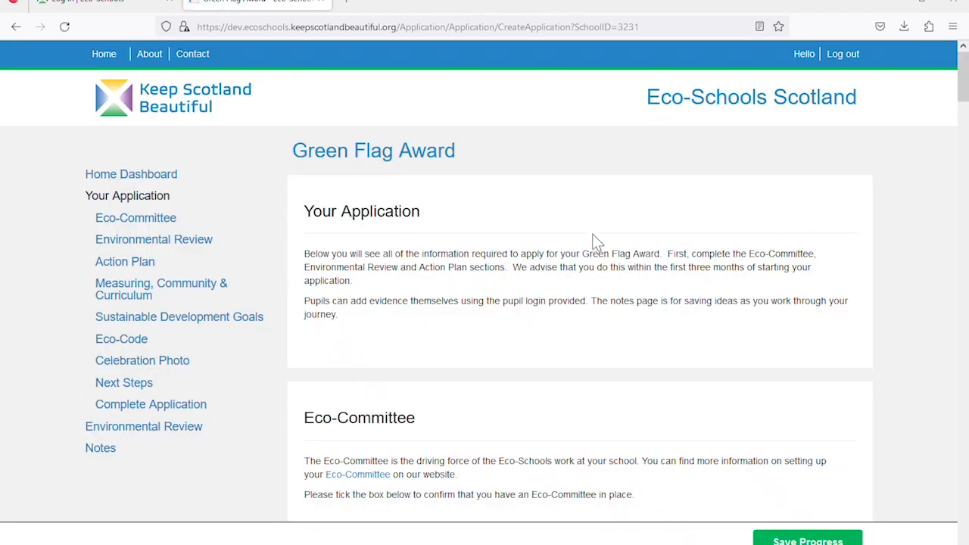
scroll(595, 241, down, 4)
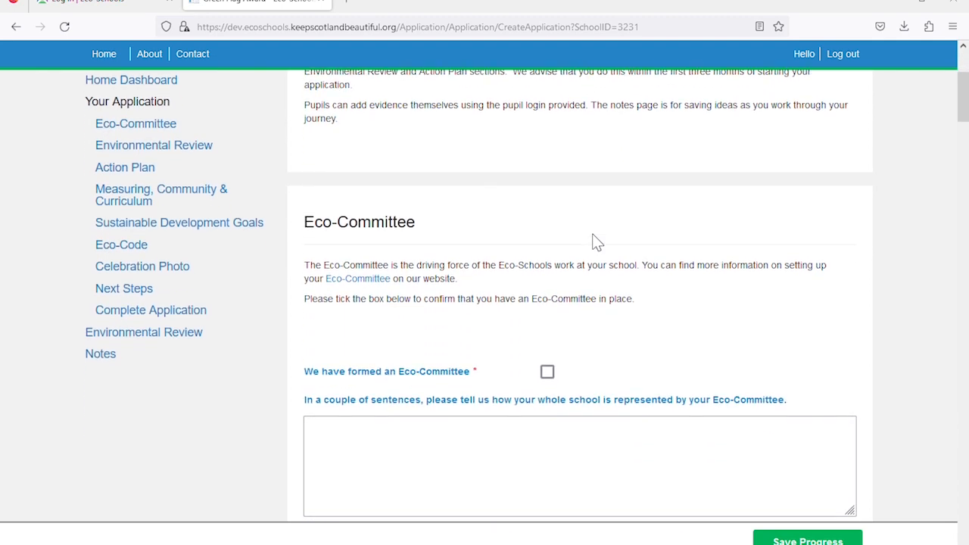
scroll(595, 241, down, 5)
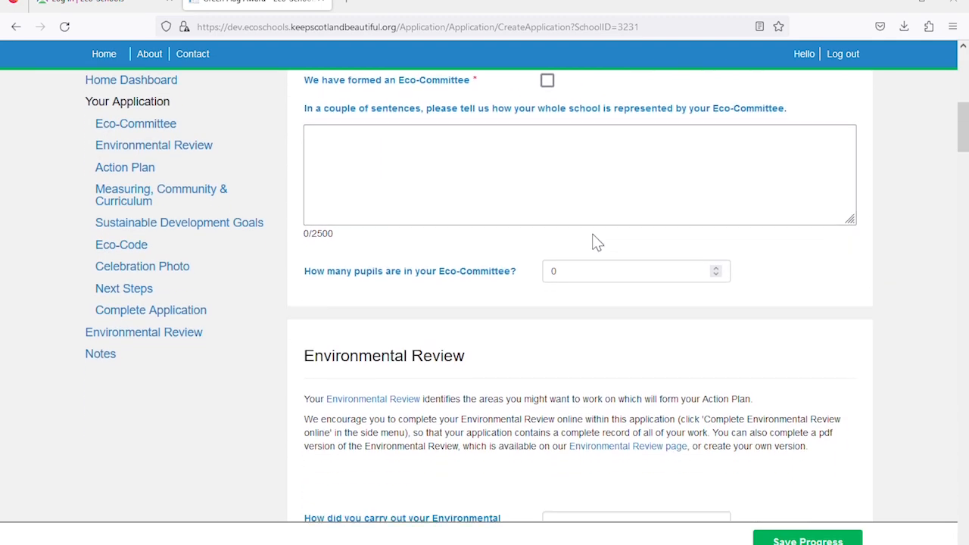
scroll(595, 240, down, 6)
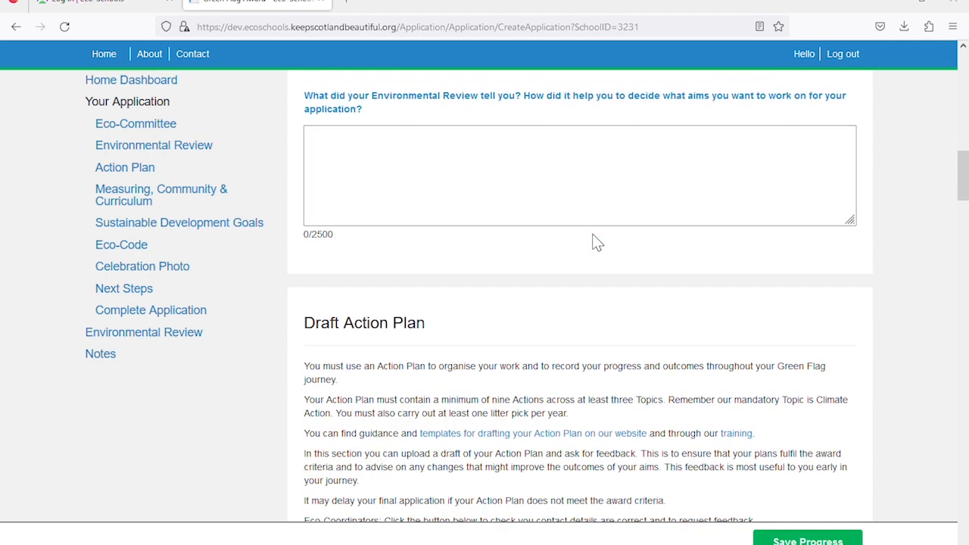
scroll(595, 240, down, 4)
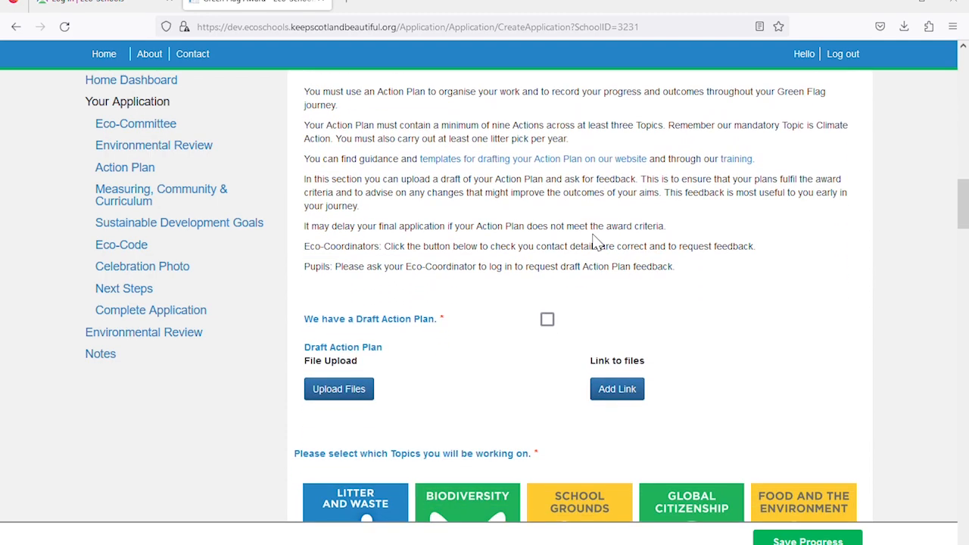
scroll(595, 241, down, 2)
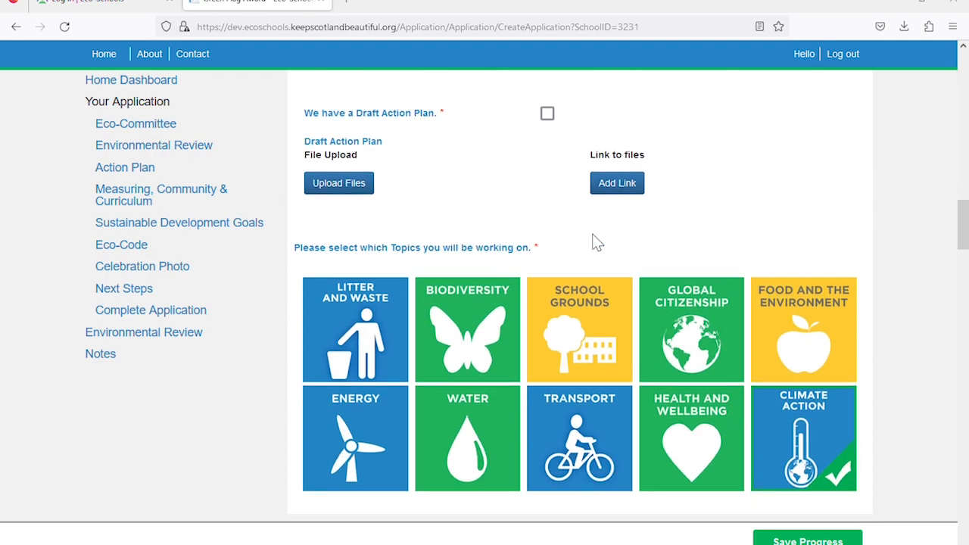
scroll(595, 241, up, 1)
scroll(595, 240, up, 2)
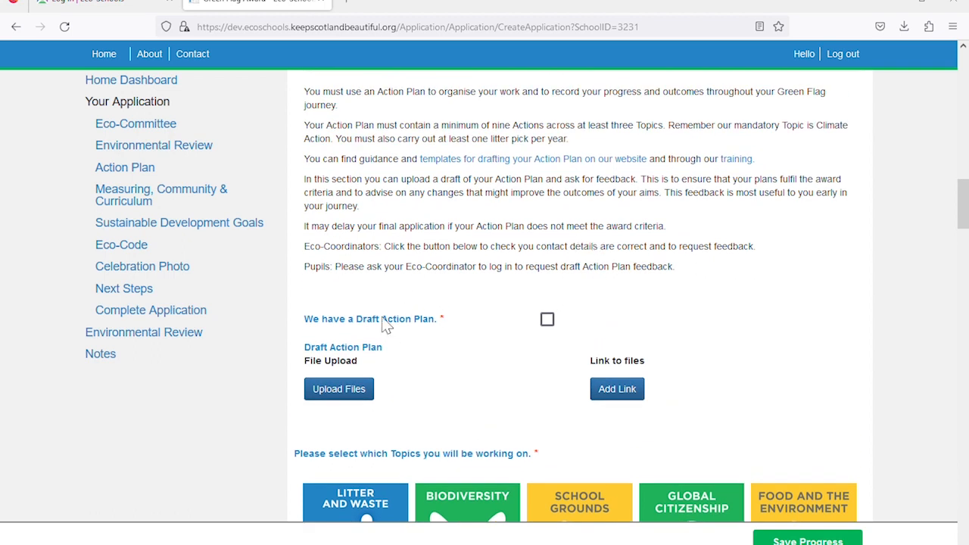
Tick 'We have a Draft Action Plan' and upload action-plan 3 Bears 2023 to 2025.docx
click(548, 321)
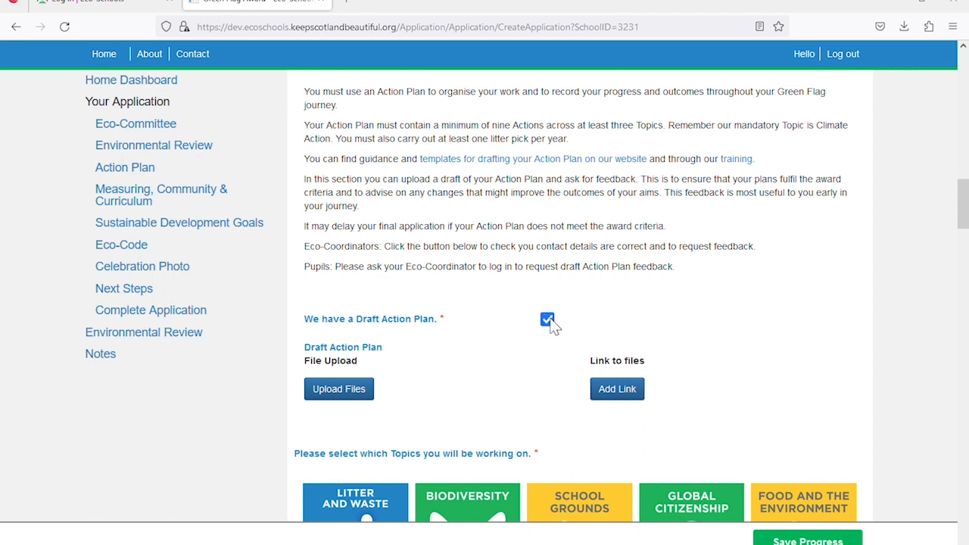
click(365, 393)
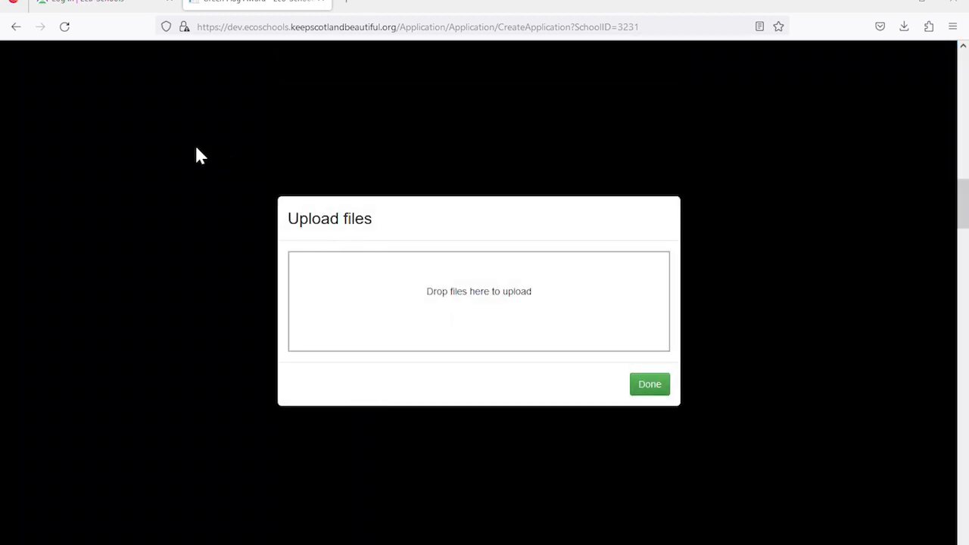
drag(195, 155, 379, 295)
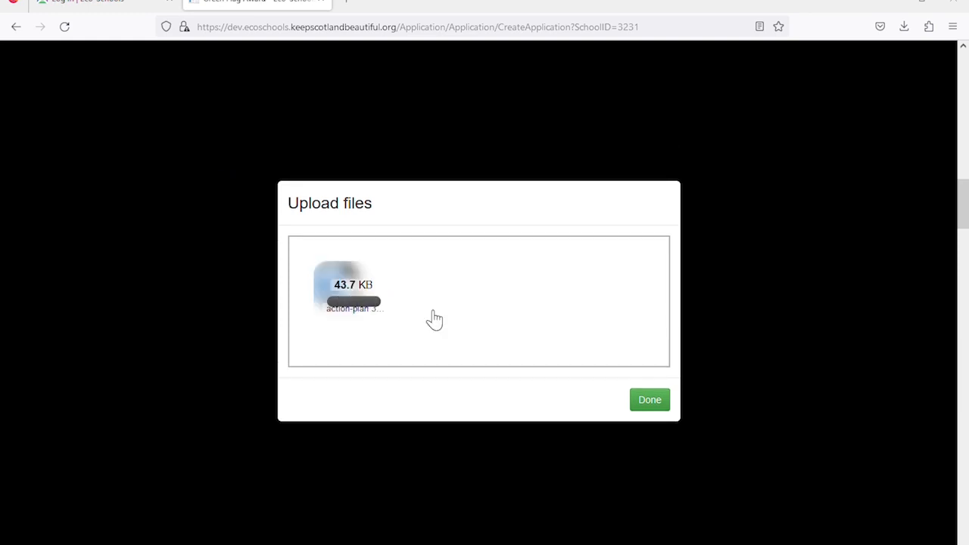
click(648, 402)
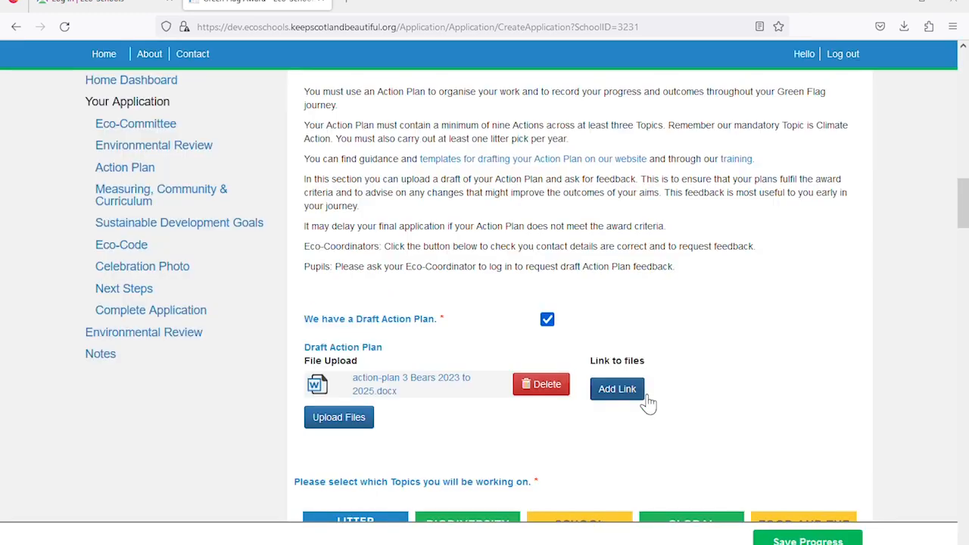
scroll(476, 453, down, 1)
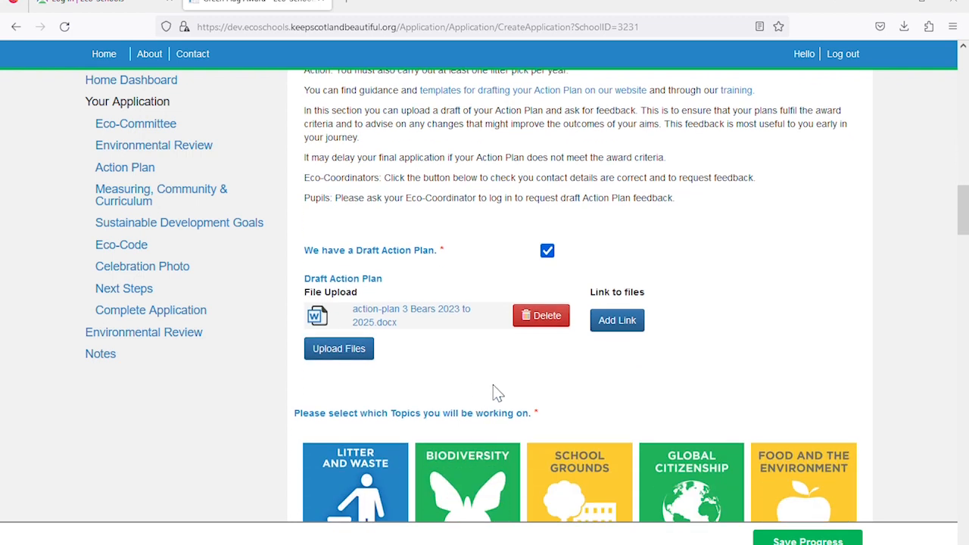
scroll(492, 390, up, 1)
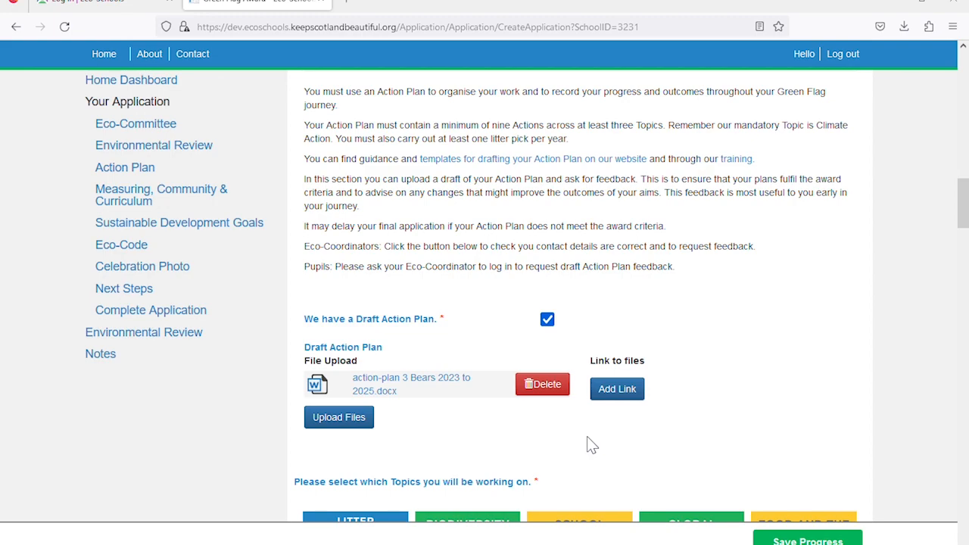
scroll(587, 438, down, 10)
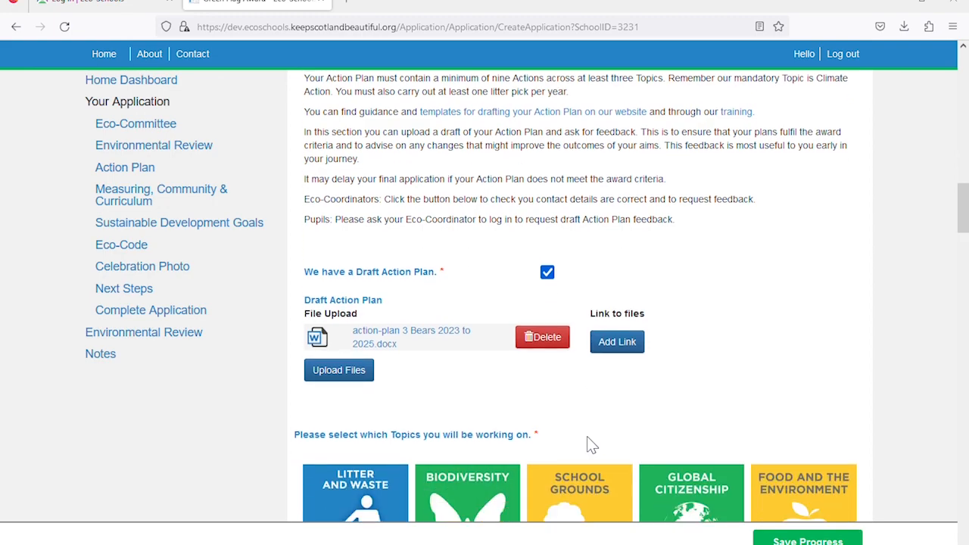
scroll(591, 445, down, 12)
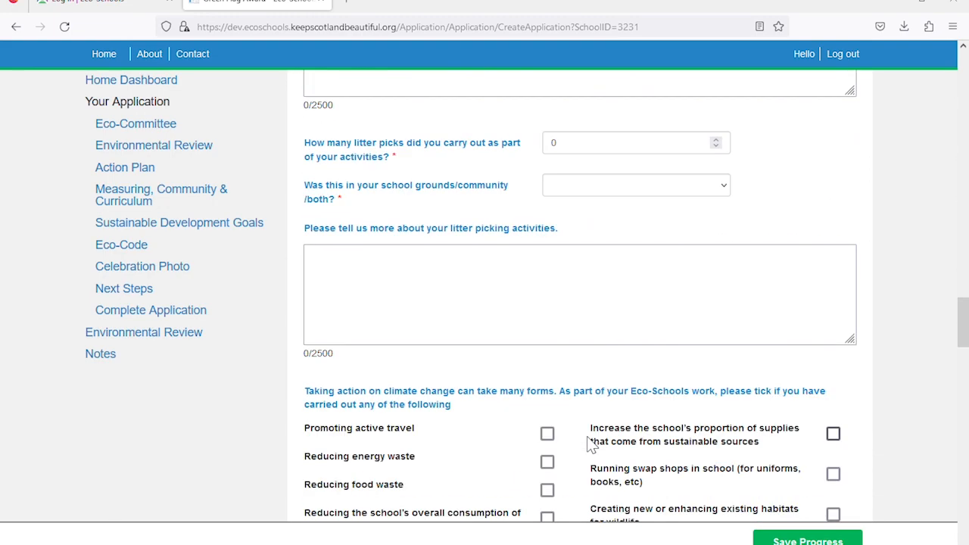
scroll(591, 445, down, 10)
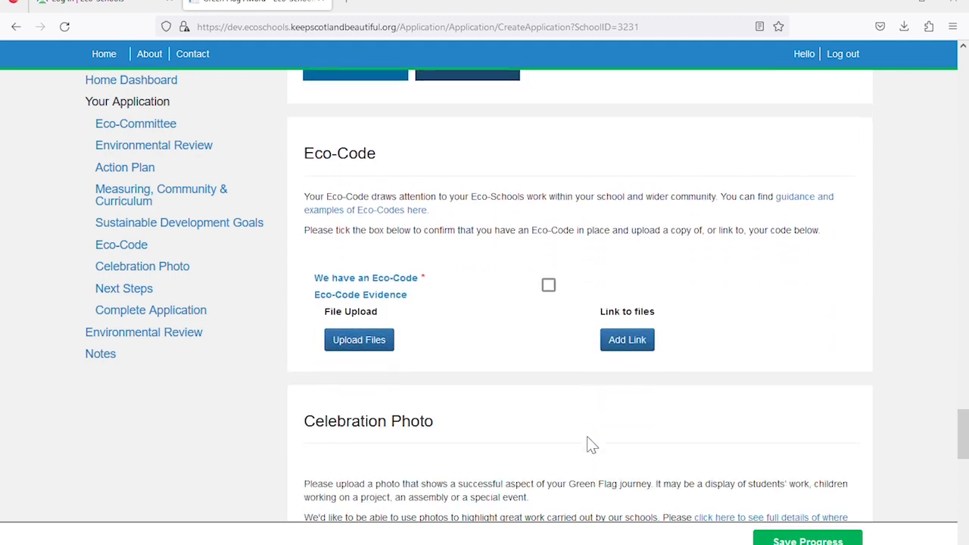
scroll(594, 445, down, 5)
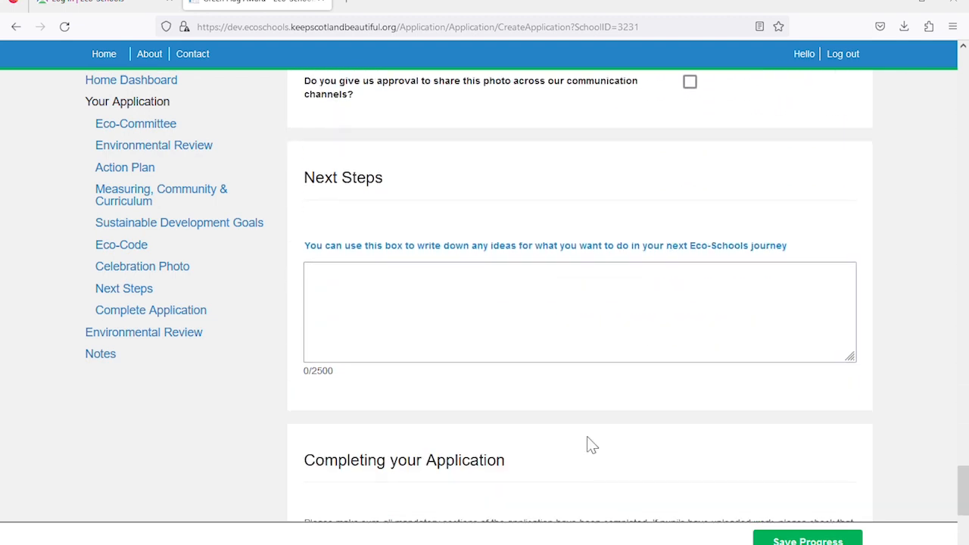